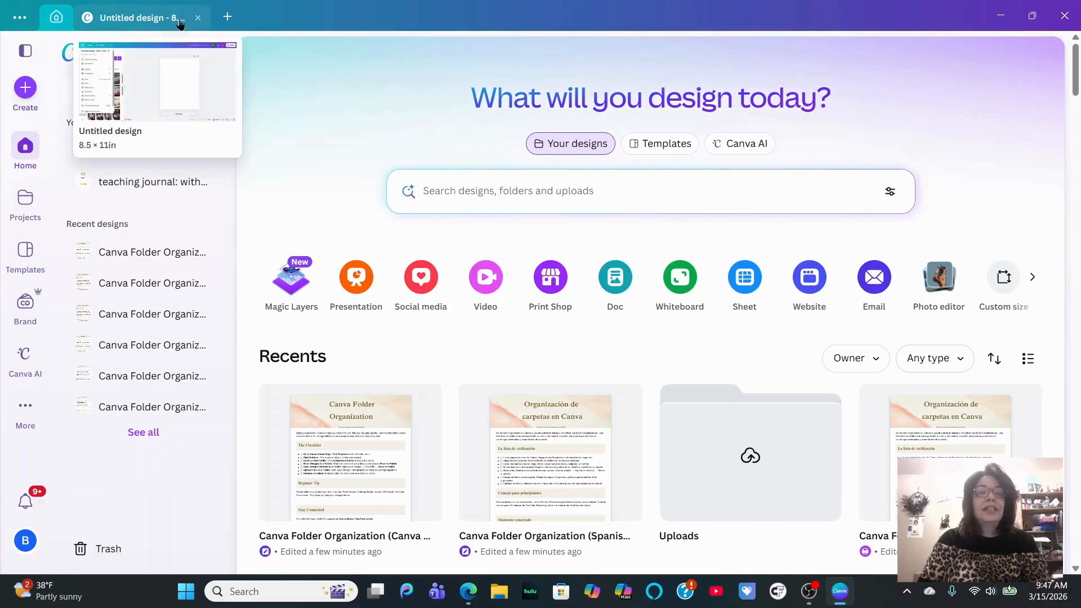
Create a new blank custom-size design measuring 8.5 × 11 in.
click(224, 21)
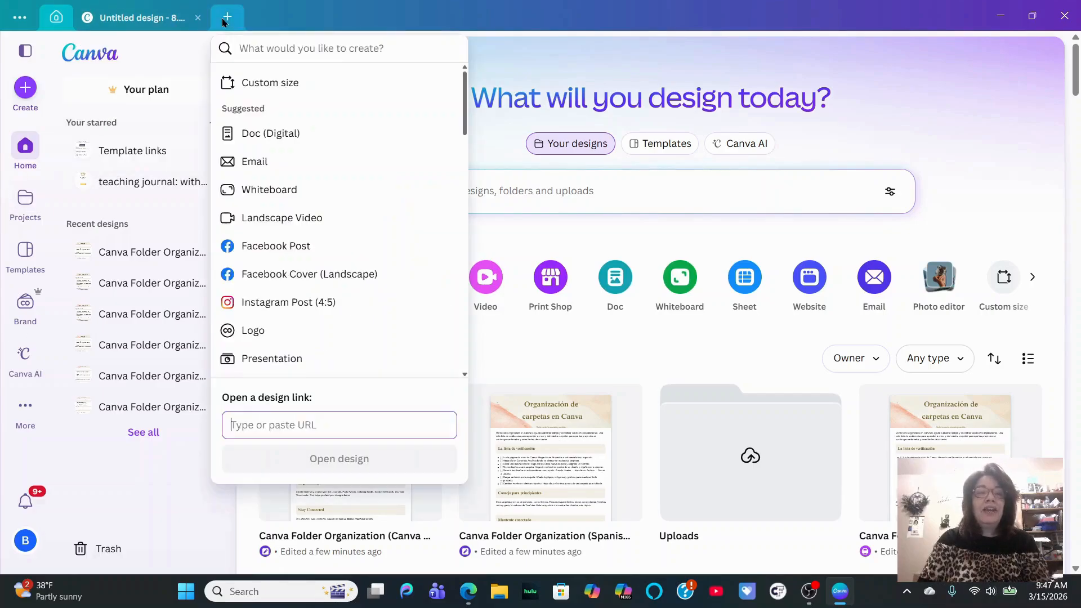
click(244, 83)
click(311, 149)
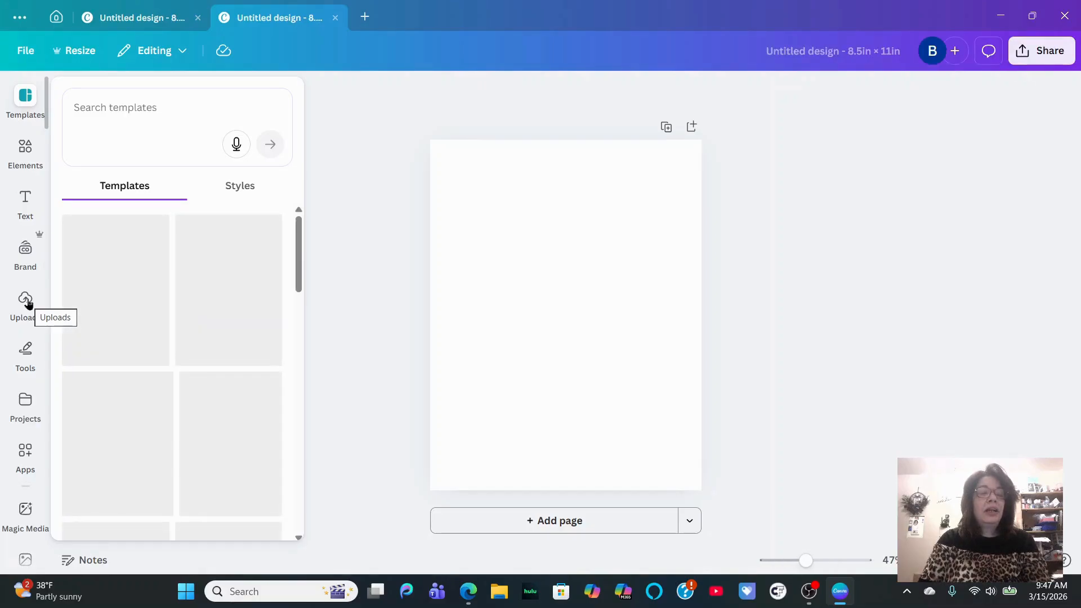
Look through the uploaded images in the new blank design.
click(26, 299)
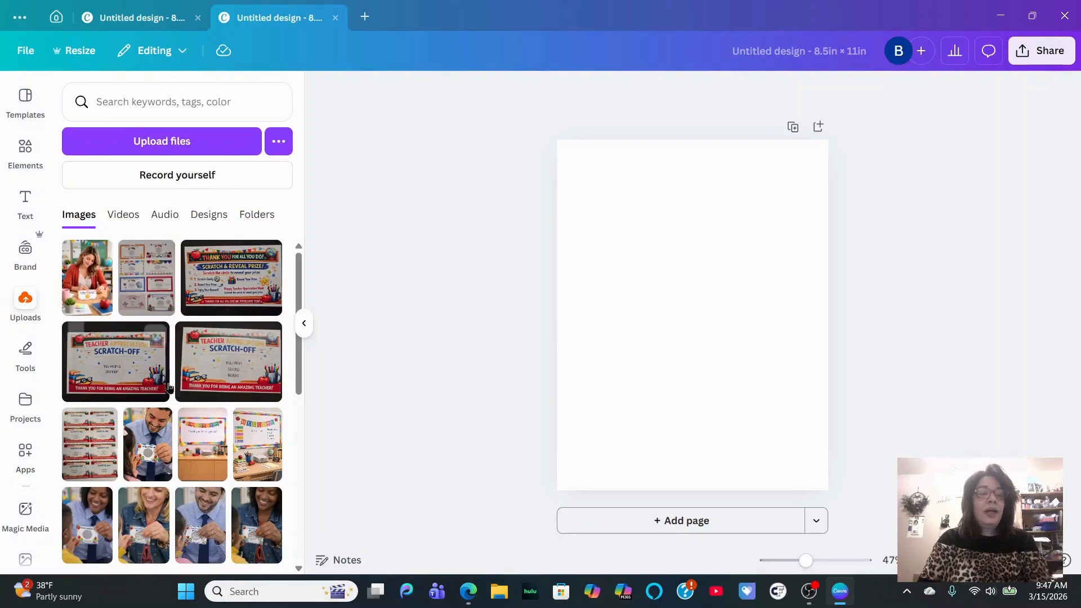
scroll(170, 308, down, 10)
scroll(172, 444, down, 5)
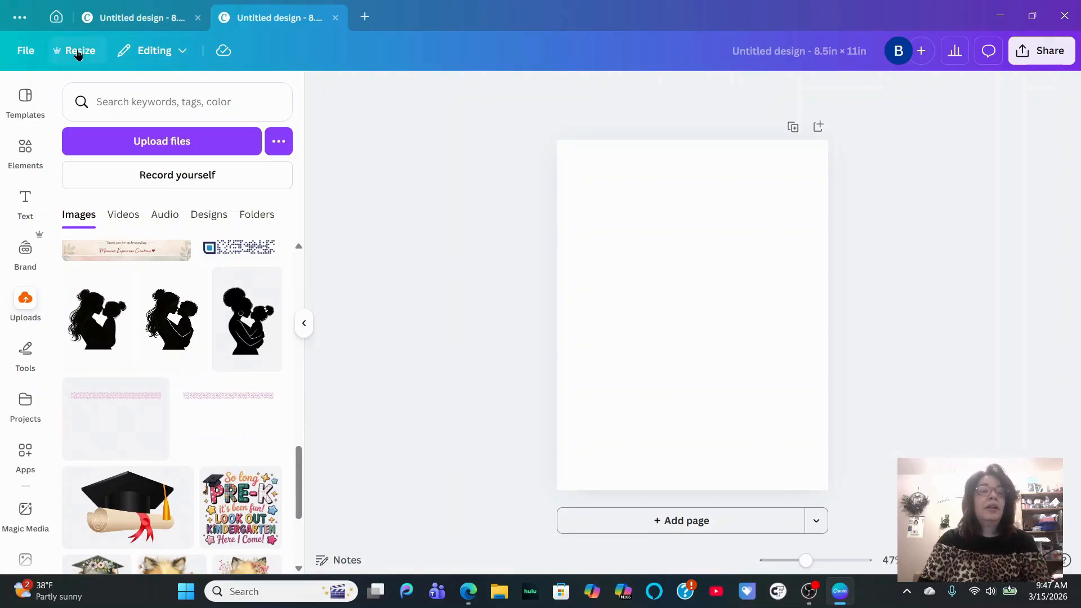
Return to the home page and look through the recent designs and folders.
click(56, 18)
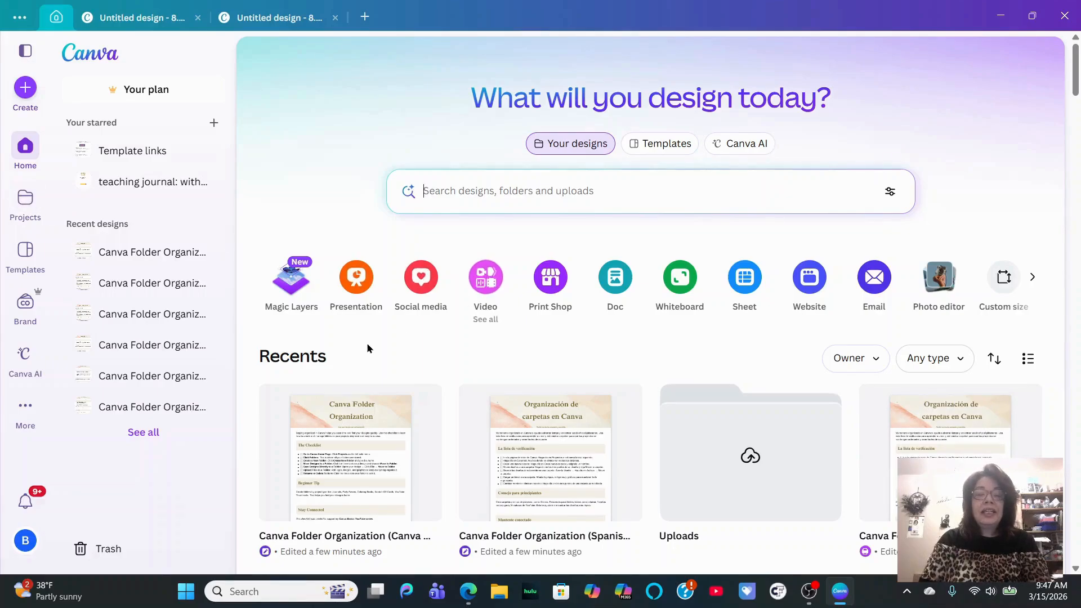
scroll(370, 344, down, 3)
scroll(619, 394, down, 5)
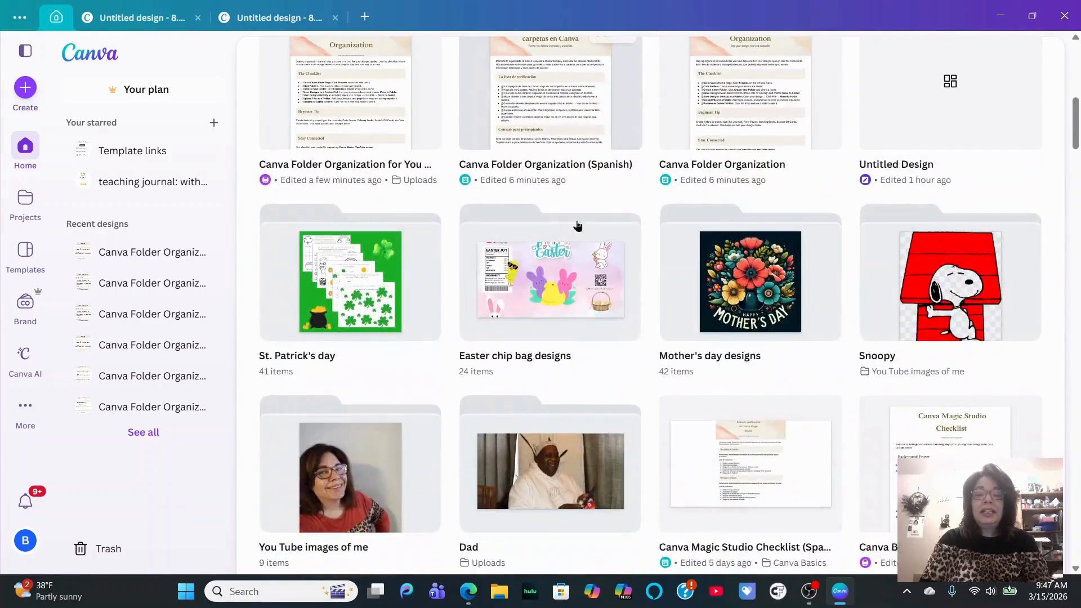
scroll(569, 388, down, 8)
scroll(647, 426, down, 15)
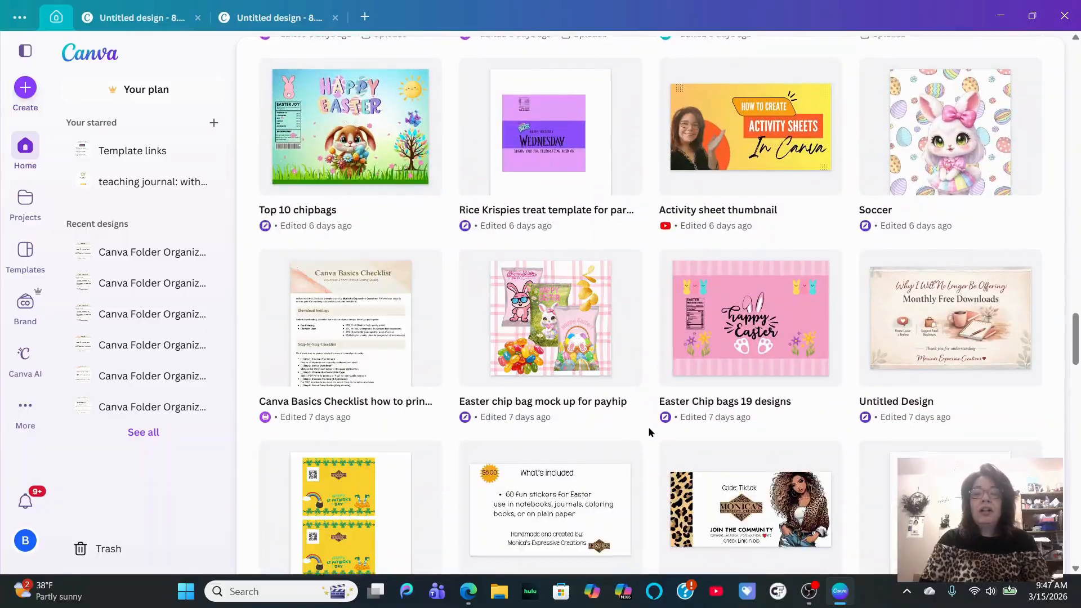
scroll(648, 431, up, 20)
scroll(648, 428, up, 10)
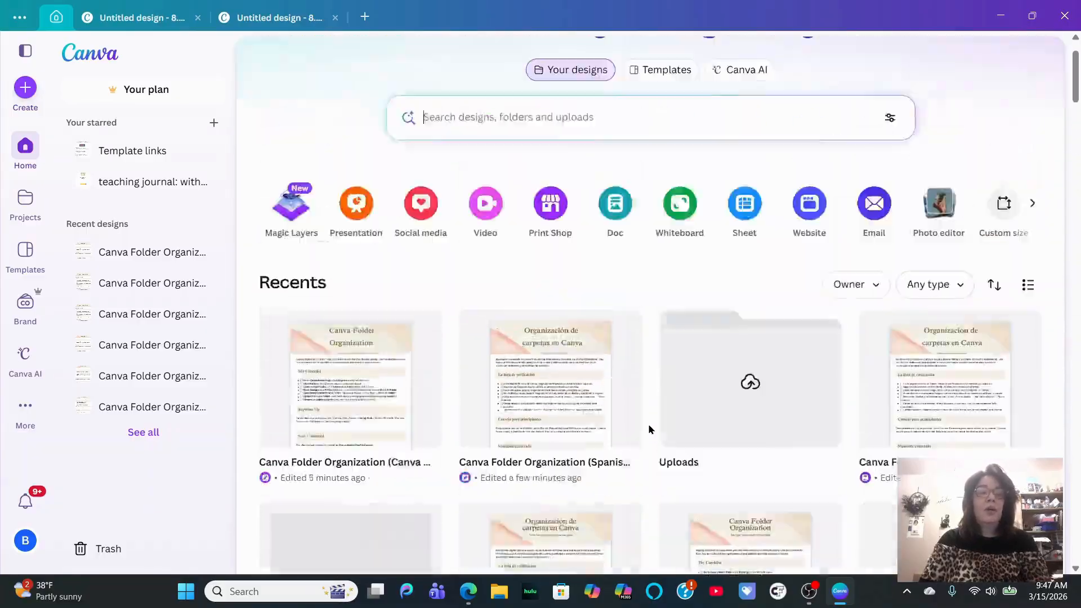
Create a project folder named "Easter coloring pages".
click(25, 199)
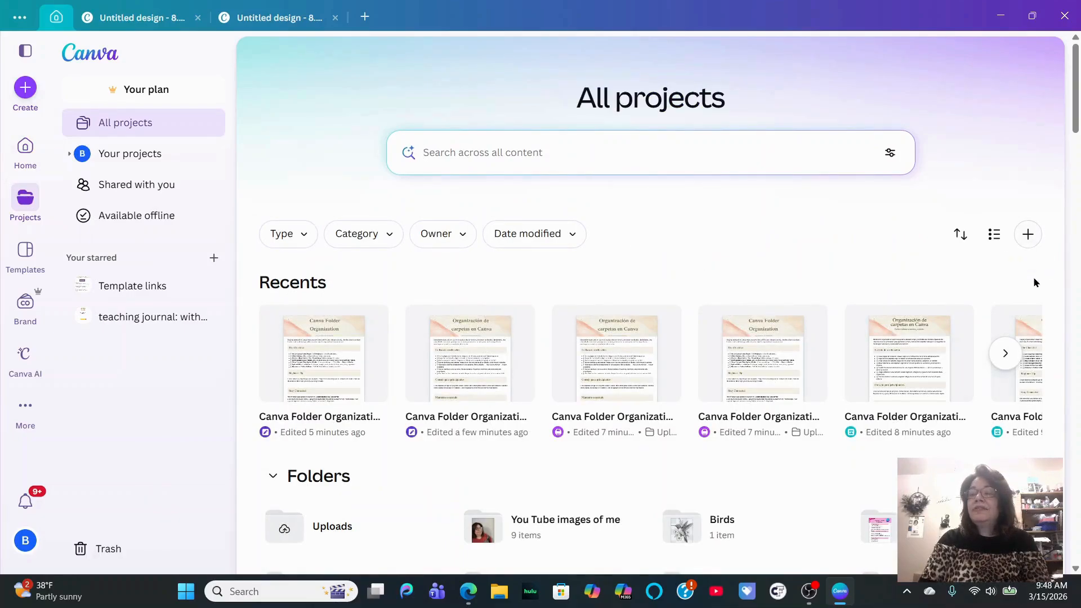
click(1029, 236)
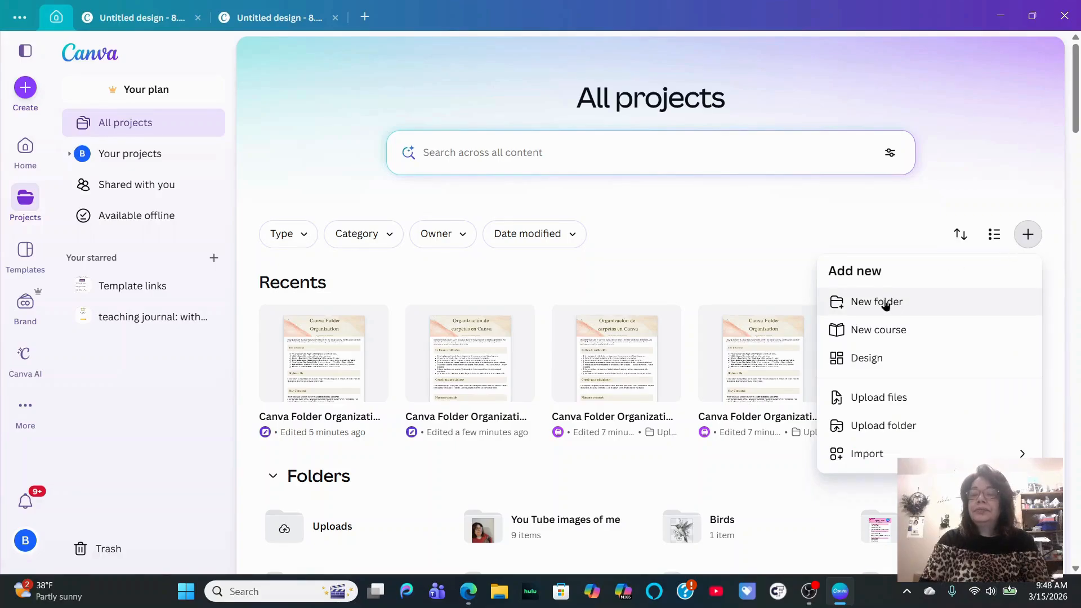
click(885, 304)
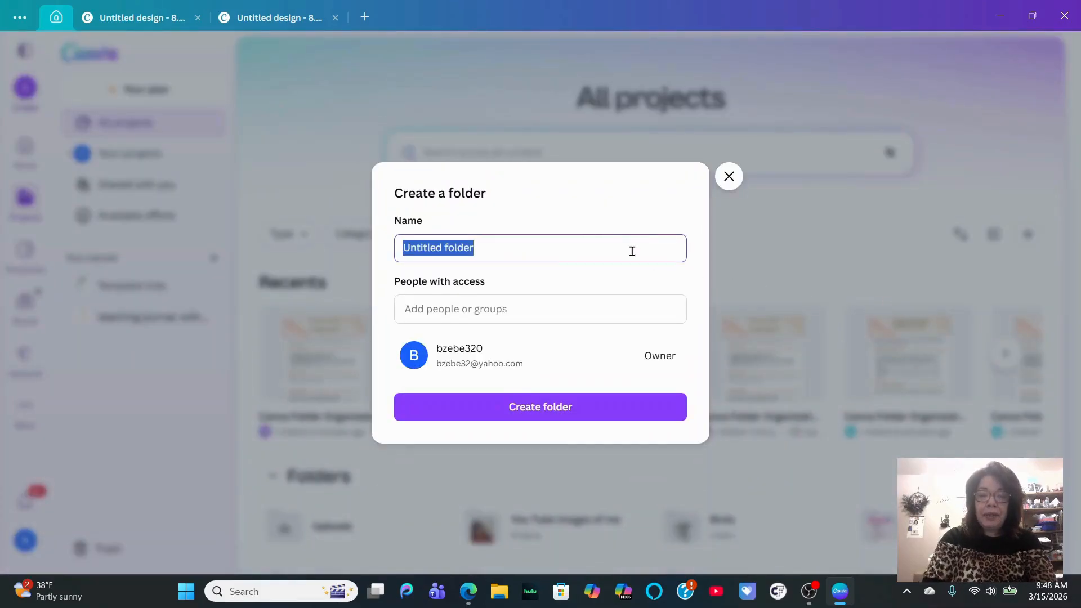
key(BackSpace)
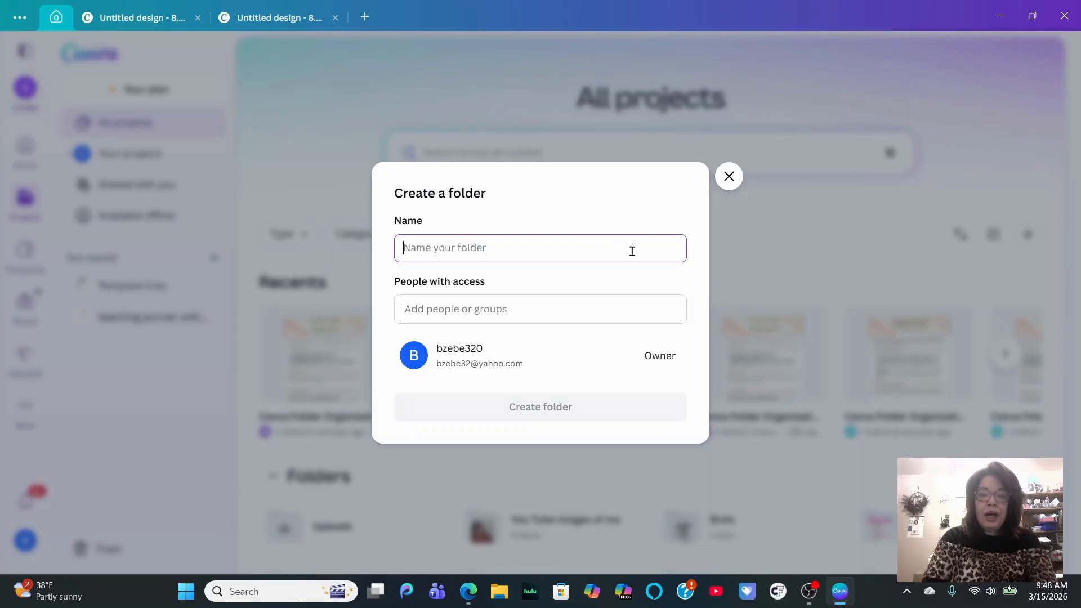
text(Easter coloring pages)
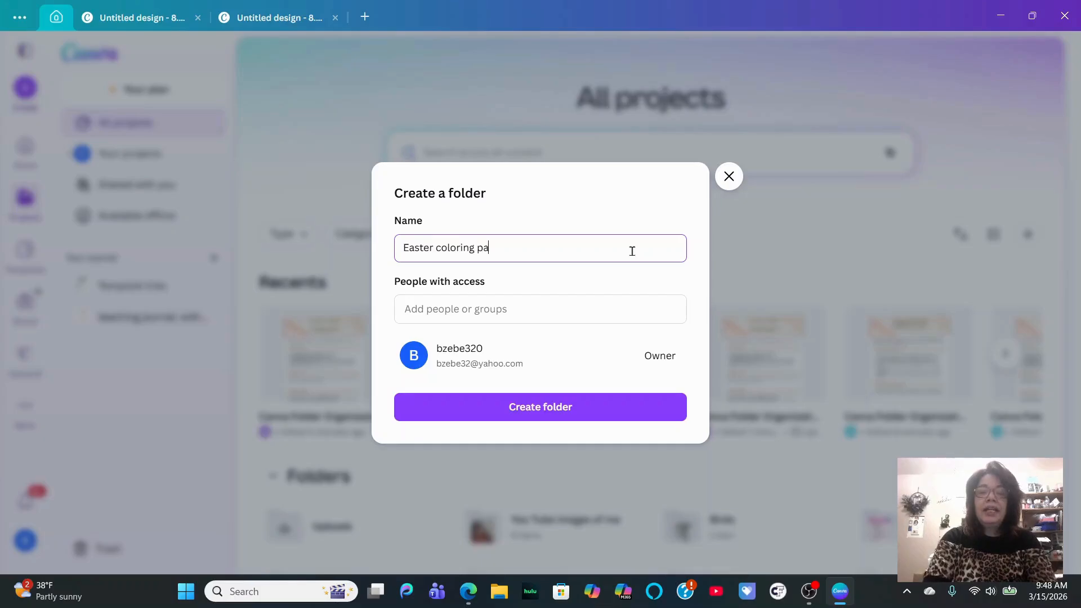
click(645, 404)
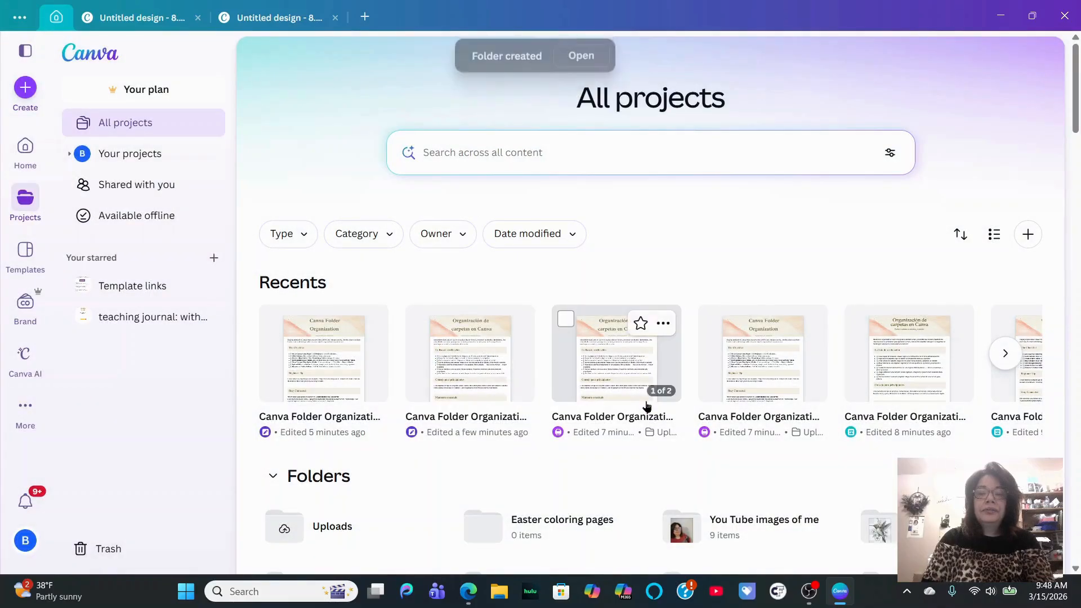
In the blank design's uploaded images, select the half-bunny and half-egg drawing pages, the bunny maze and the adjacent shadow-matching sheet.
click(25, 145)
click(281, 18)
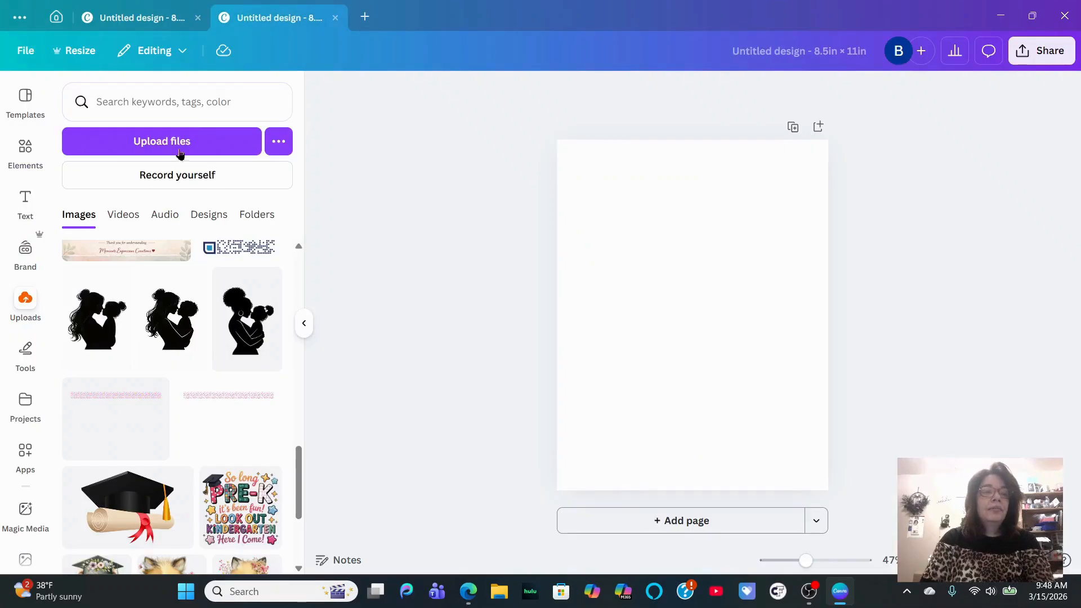
click(26, 303)
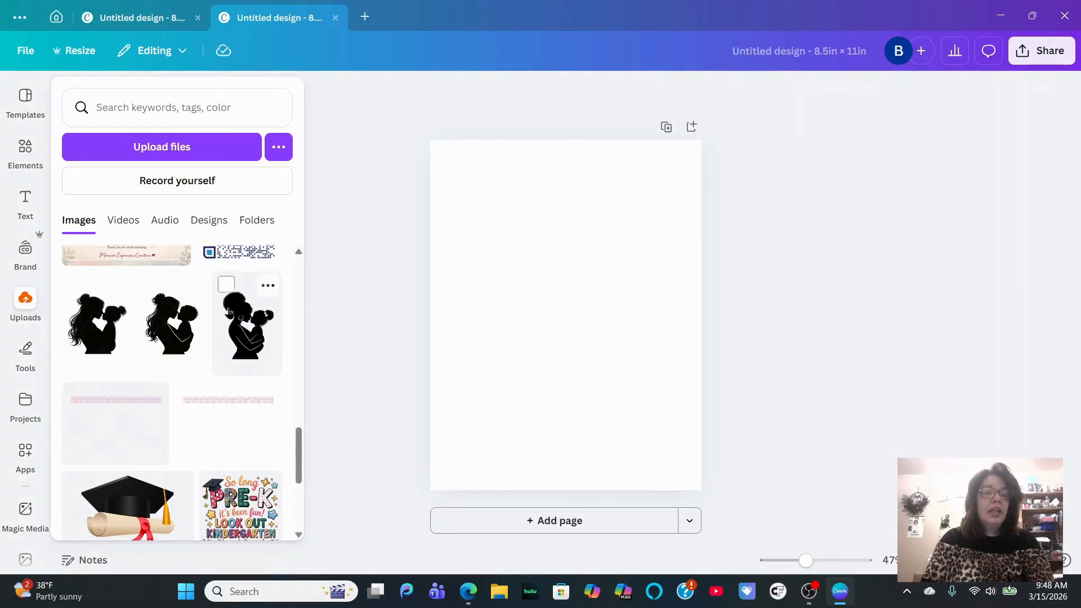
scroll(213, 351, down, 5)
scroll(213, 351, down, 15)
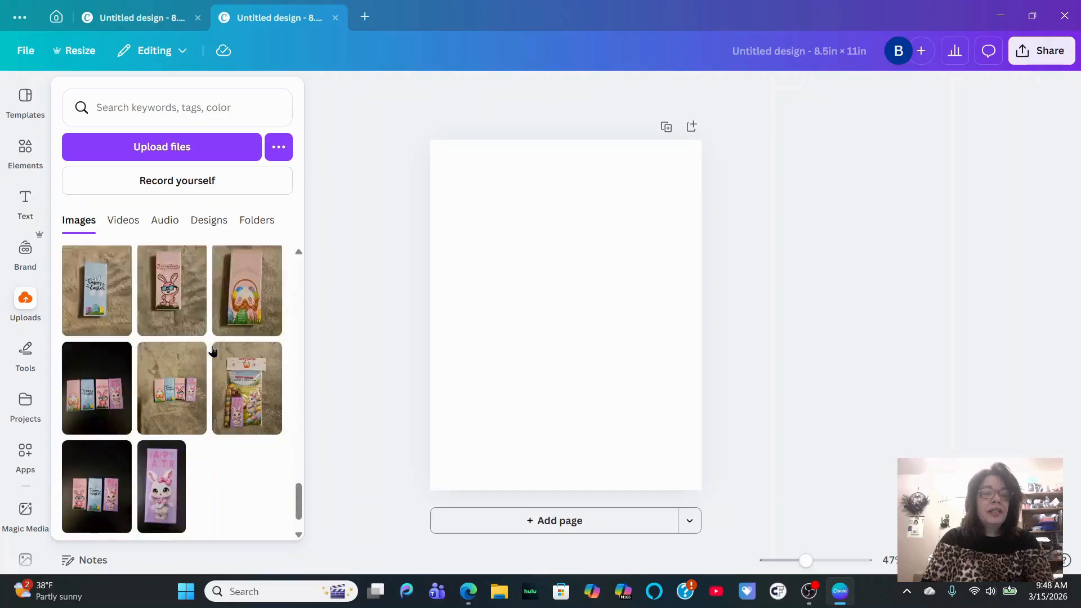
scroll(213, 351, down, 5)
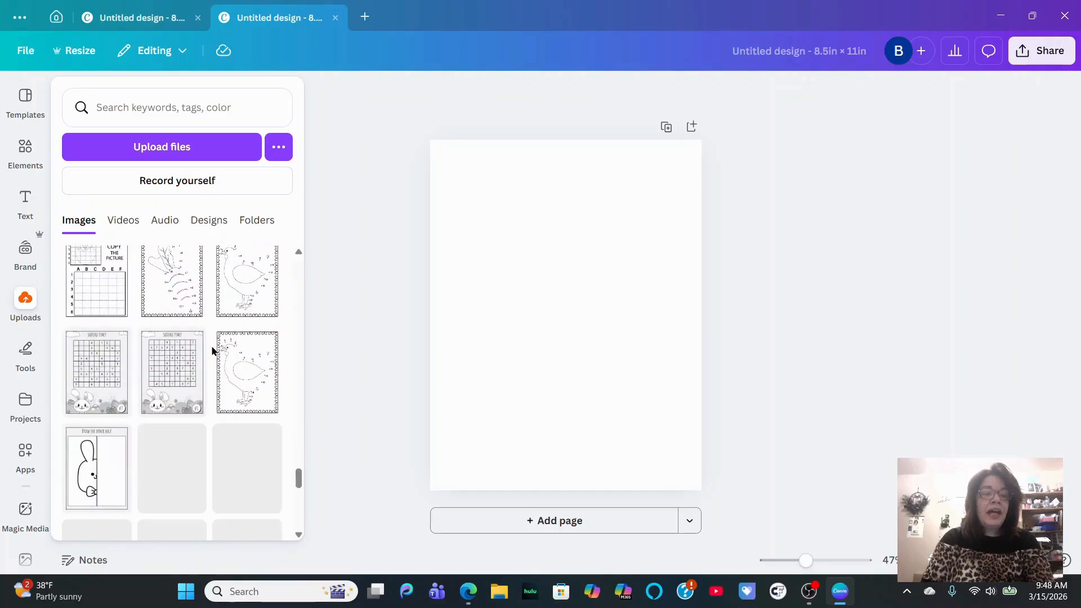
scroll(213, 352, up, 5)
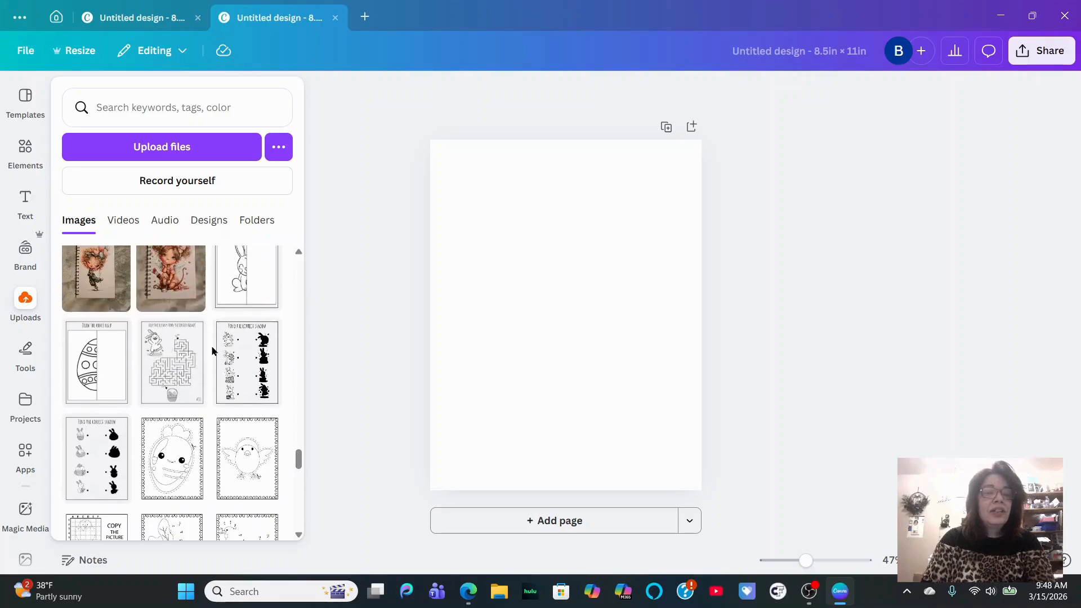
scroll(213, 350, up, 2)
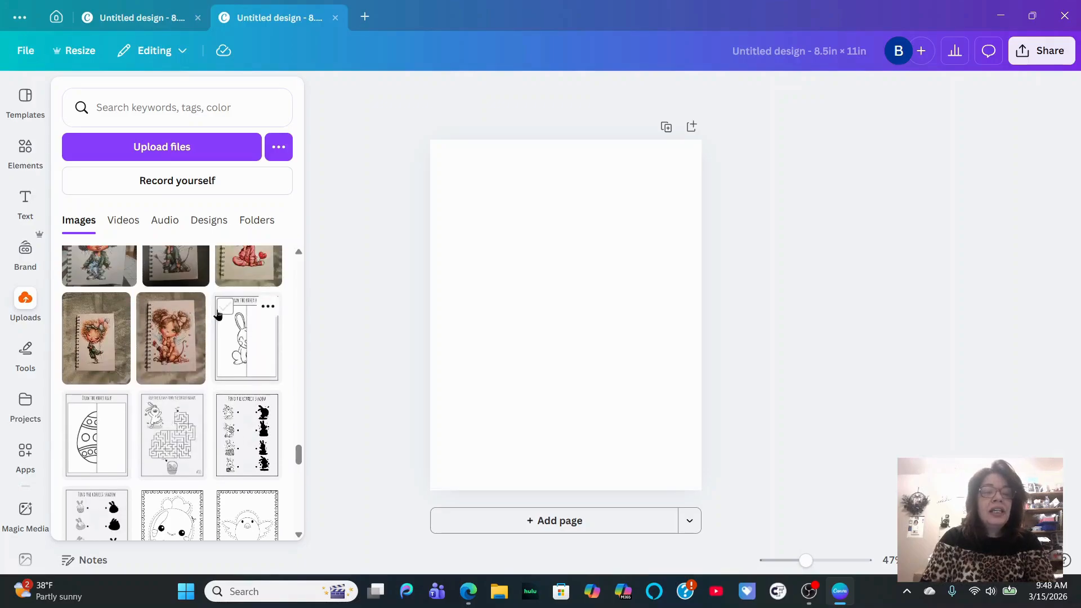
click(224, 307)
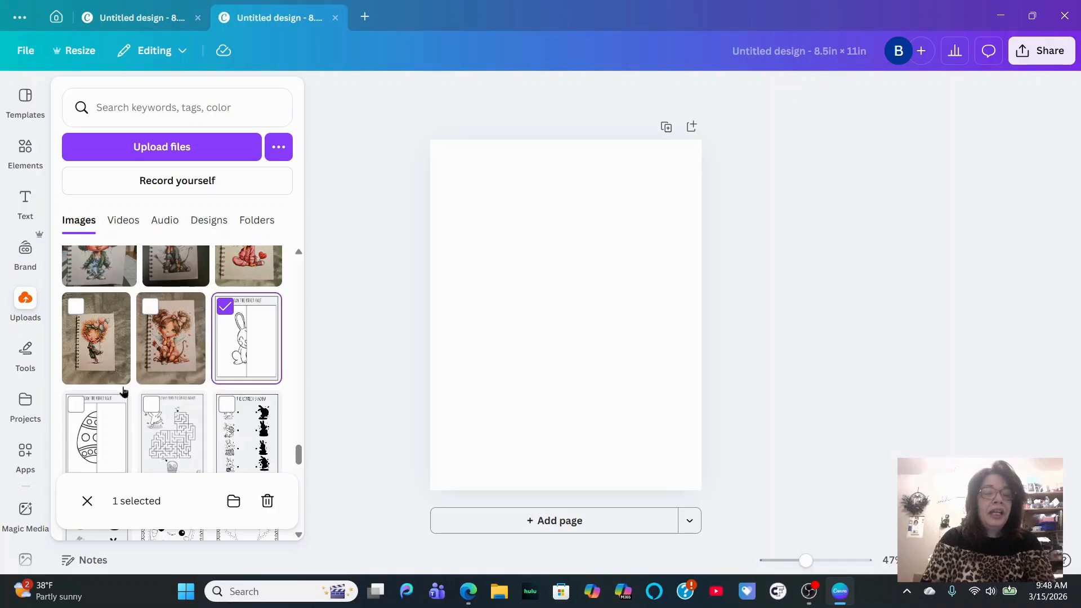
click(76, 404)
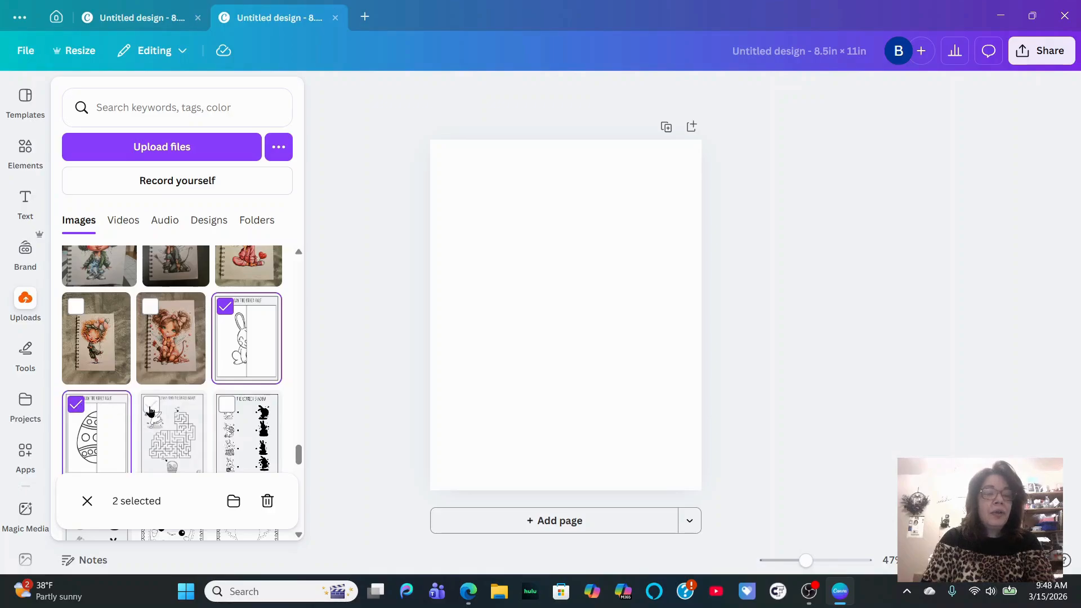
click(150, 405)
click(225, 405)
Add the next shadow-matching sheet, both smiling tracing pages, both dot-to-dot pages and the "Copy the Picture" sheet to the selection.
scroll(123, 345, down, 3)
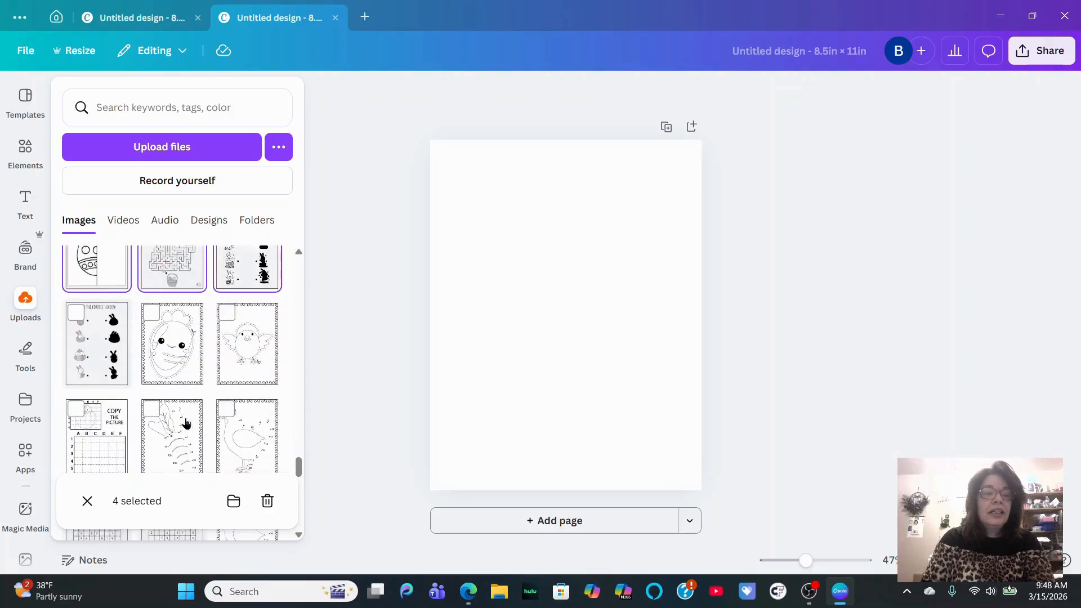
click(77, 292)
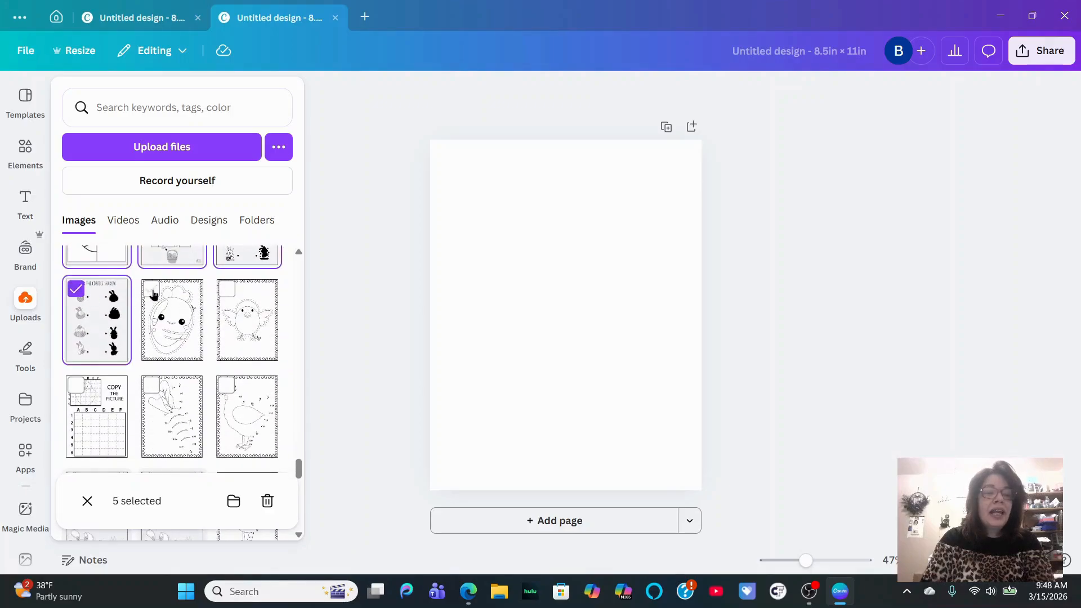
click(151, 289)
click(226, 289)
click(226, 385)
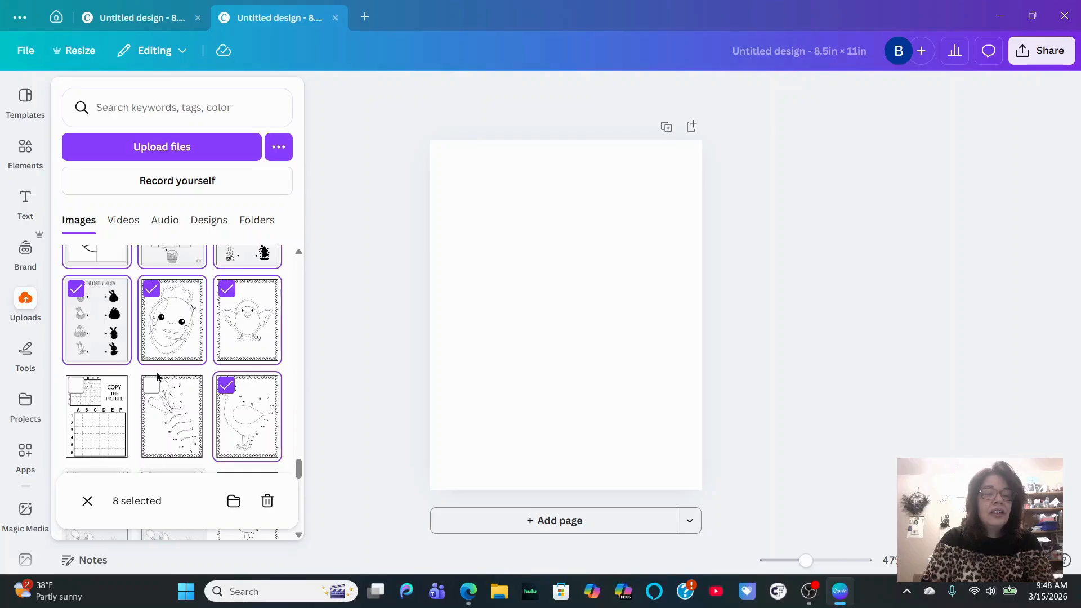
click(151, 385)
click(77, 386)
Add the two adjacent bunny number-grid puzzles, the hen dot-to-dot, the half-bunny drawing page and three shadow-matching sheets to the selection.
scroll(83, 315, down, 4)
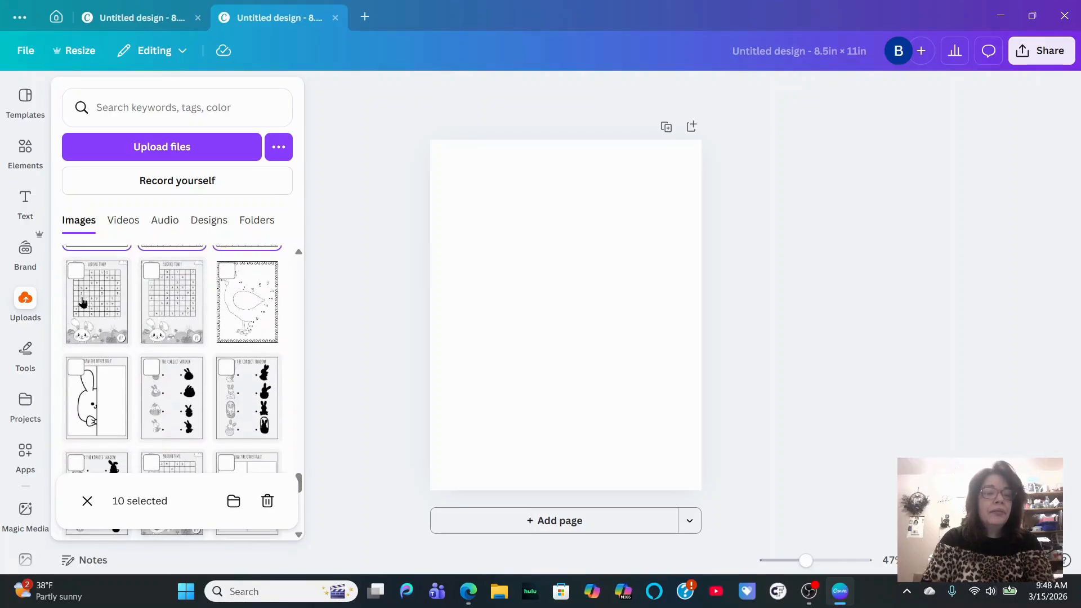
click(76, 273)
click(151, 274)
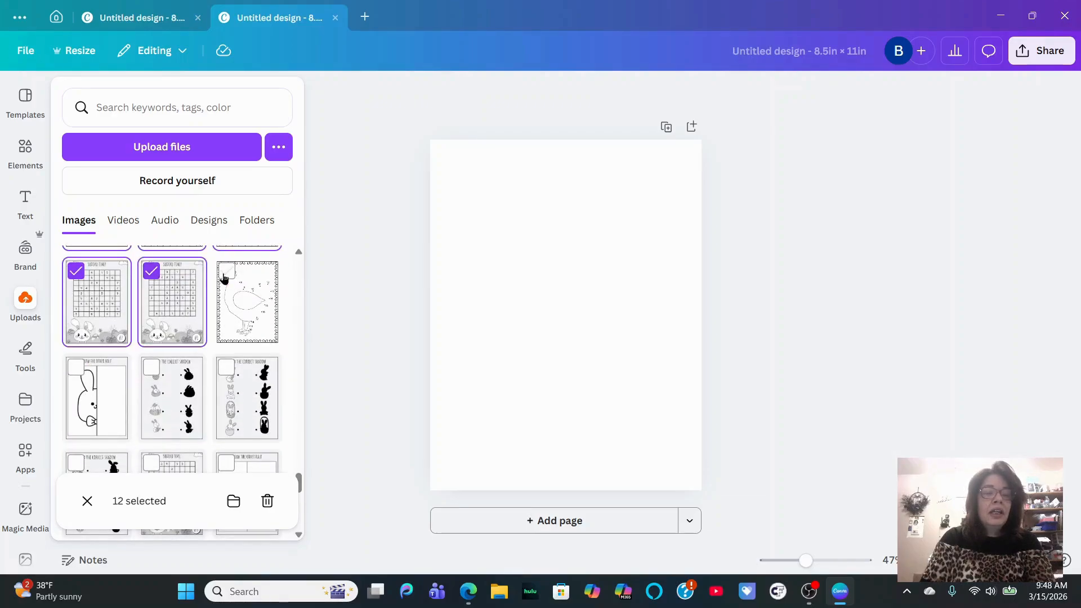
click(227, 272)
click(223, 369)
click(151, 368)
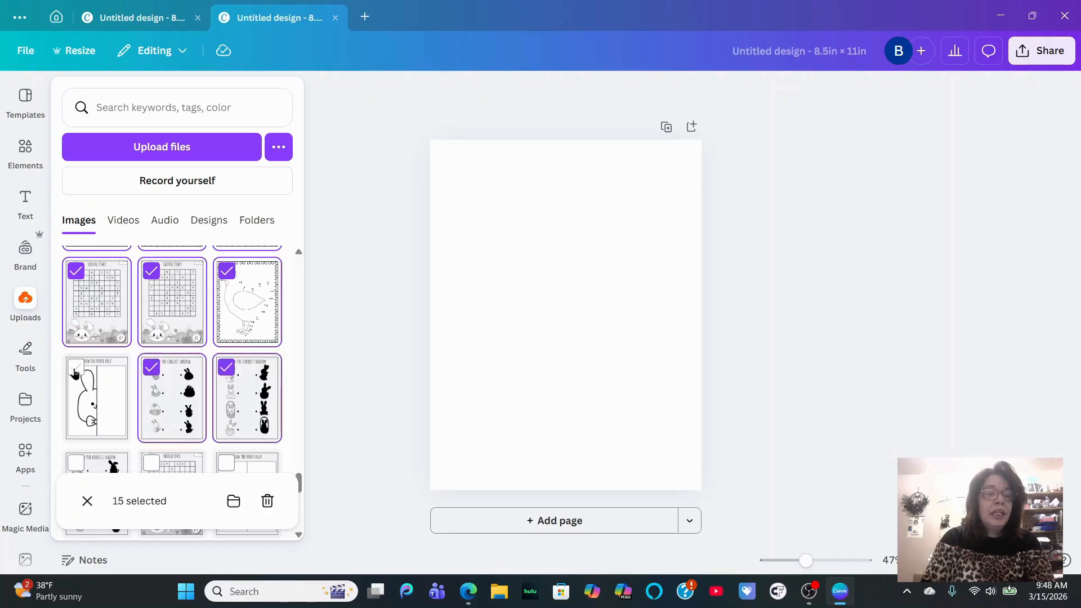
click(76, 370)
click(74, 461)
Add the remaining number-grid puzzle, the half-chick drawing page, the two mazes and the word search to the selection.
scroll(153, 344, down, 3)
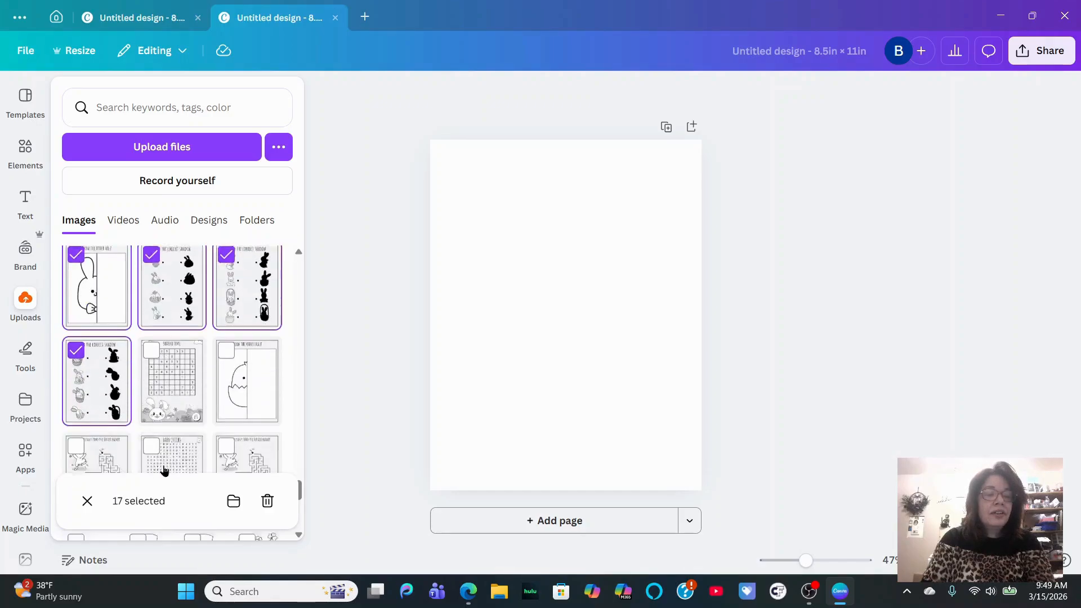
click(151, 330)
click(226, 322)
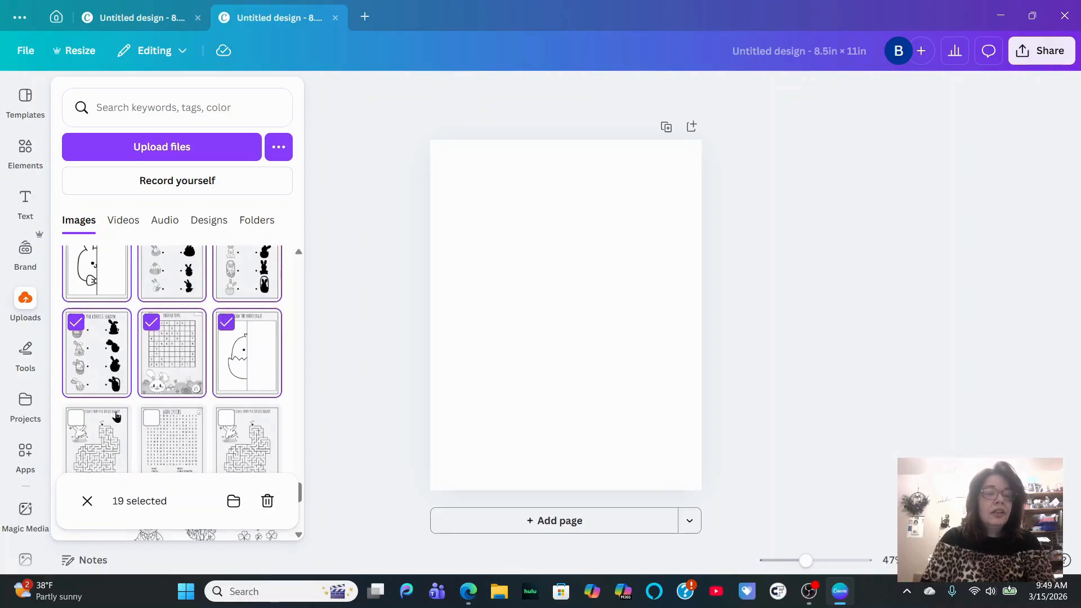
click(76, 417)
click(151, 416)
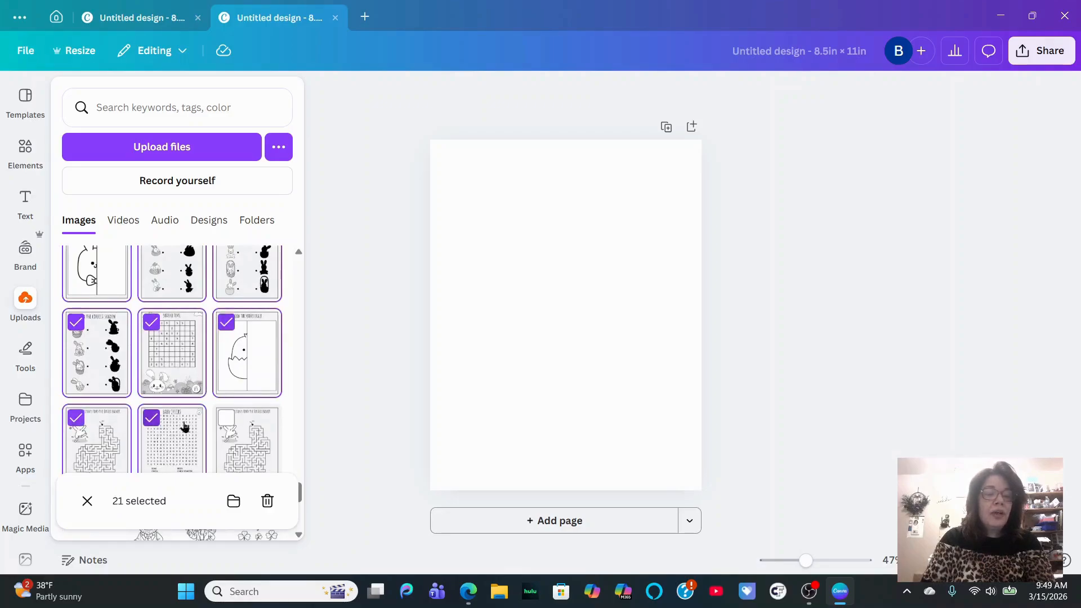
click(225, 418)
Add the five photographed Easter pages to the selection: bunny, egg basket, "Happy Easter", bunny maze and word search.
scroll(118, 393, down, 3)
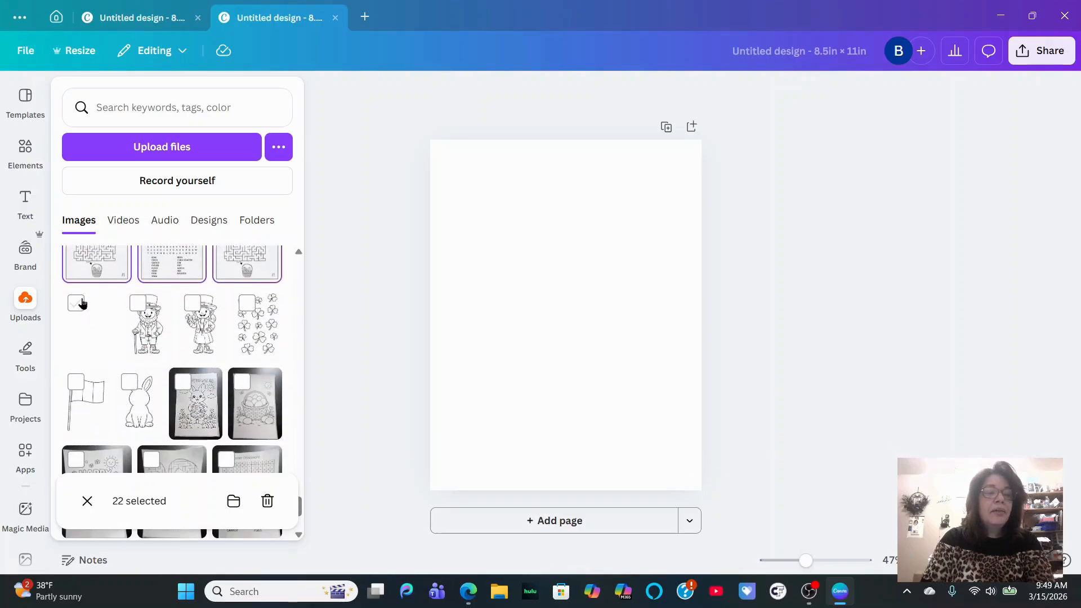
scroll(221, 363, down, 2)
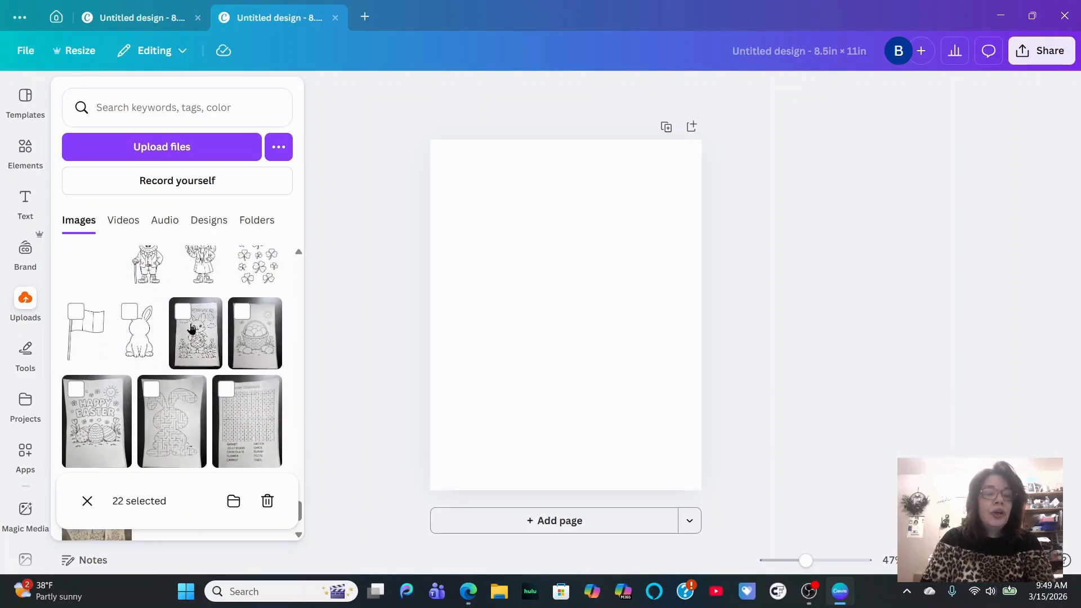
click(182, 316)
click(241, 315)
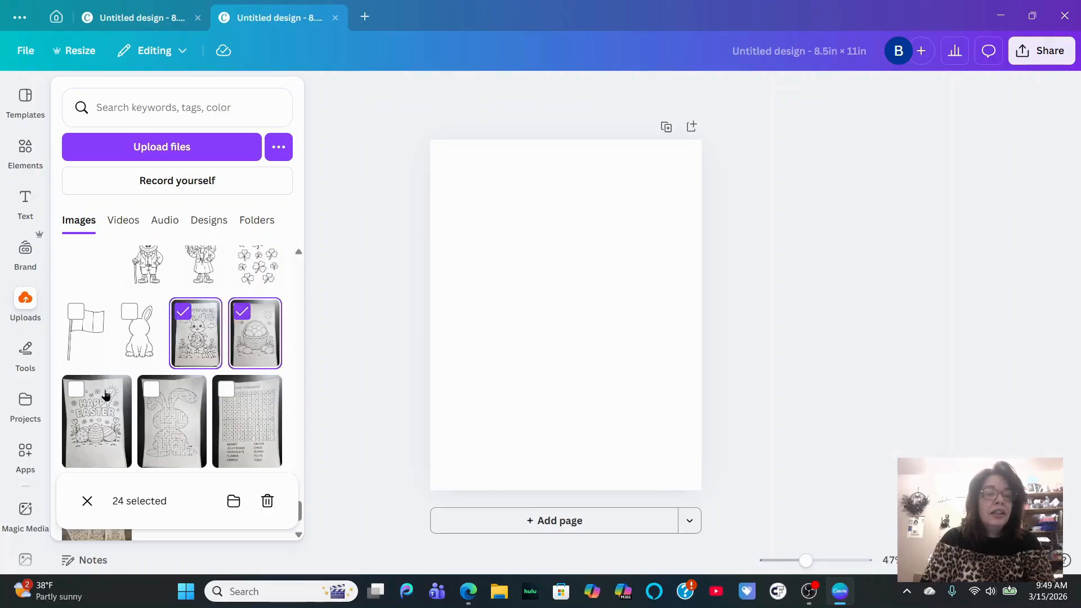
click(76, 392)
click(151, 394)
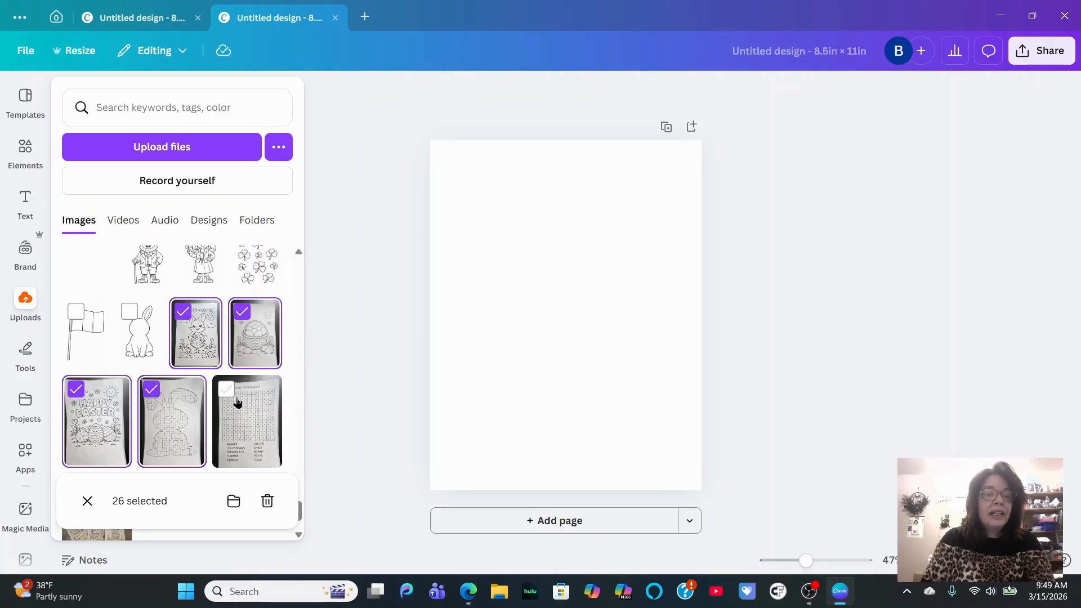
click(227, 391)
Add the photo of spread-out pages, the three bunny-eared children, the three bunnies and the three-chick drawing to the selection.
scroll(204, 398, down, 2)
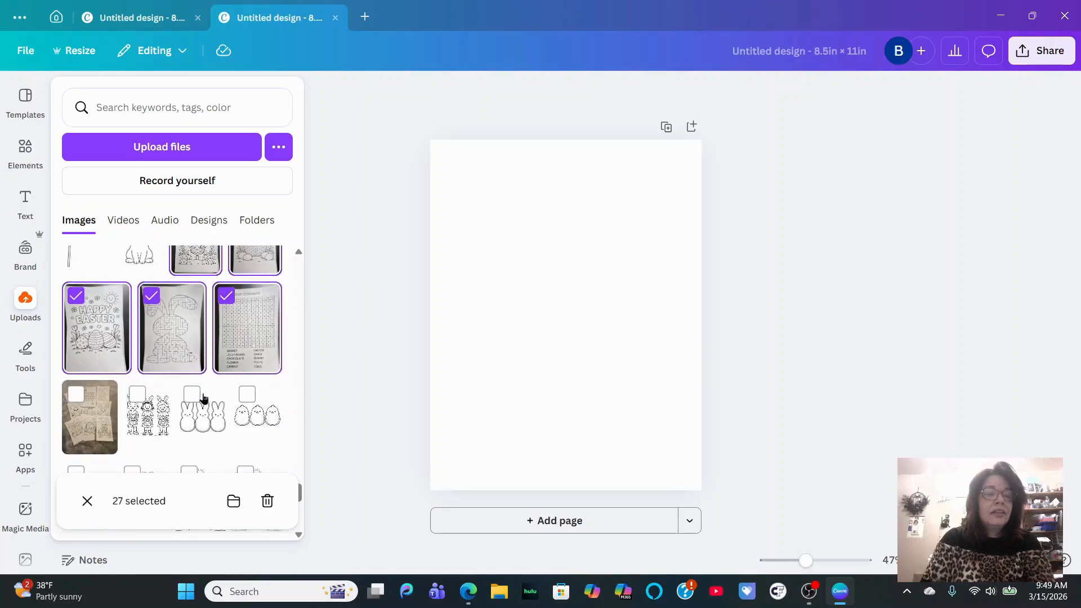
click(76, 395)
click(140, 394)
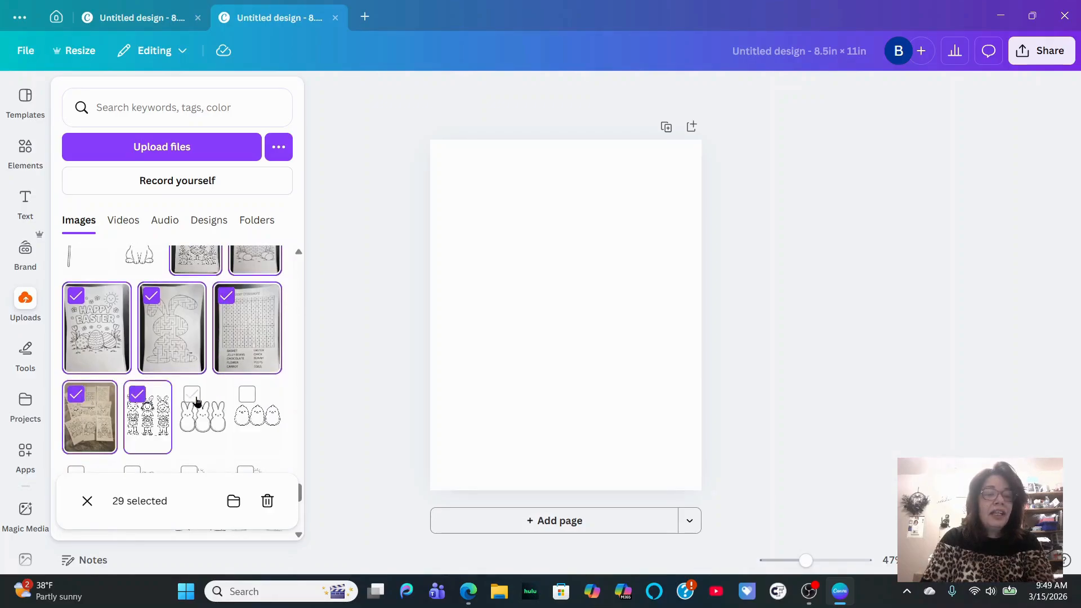
click(192, 394)
click(246, 394)
Add the scattered jelly bean drawing, the Easter basket scene and both children's egg-hunt scenes to the selection.
scroll(127, 337, down, 3)
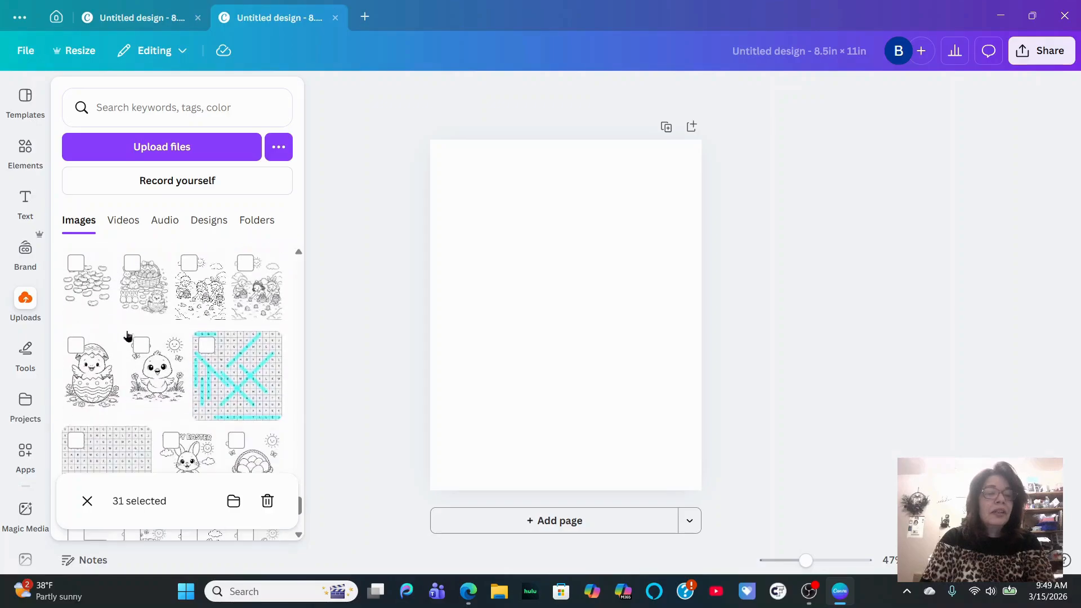
click(77, 263)
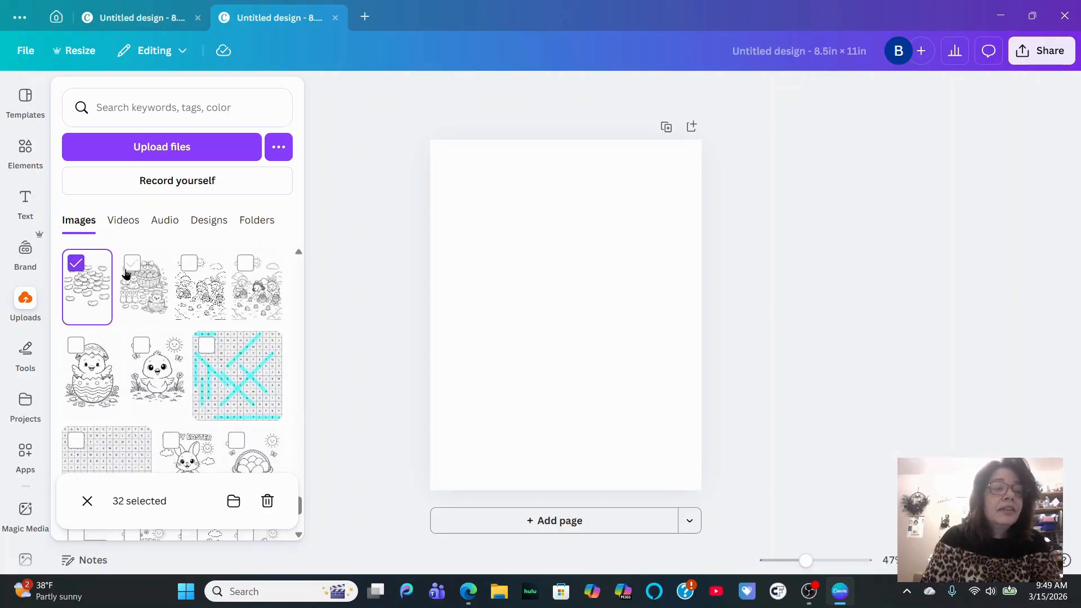
click(133, 264)
click(190, 264)
click(242, 266)
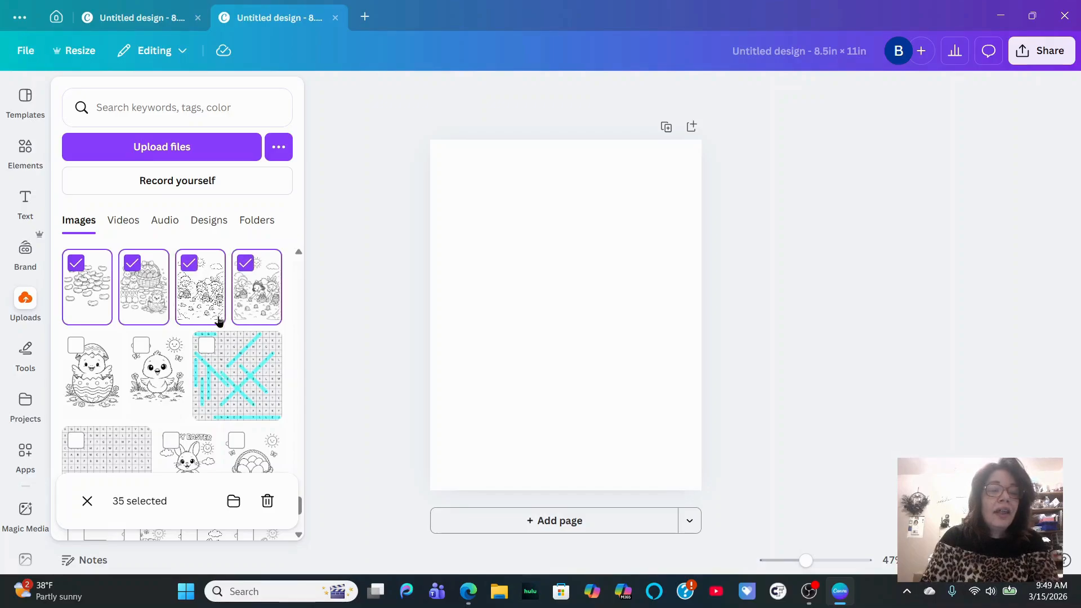
Add the highlighted and blank word-search grids, the chick, the chick in an egg, the Easter bunny and the egg basket to the selection.
click(206, 345)
click(141, 345)
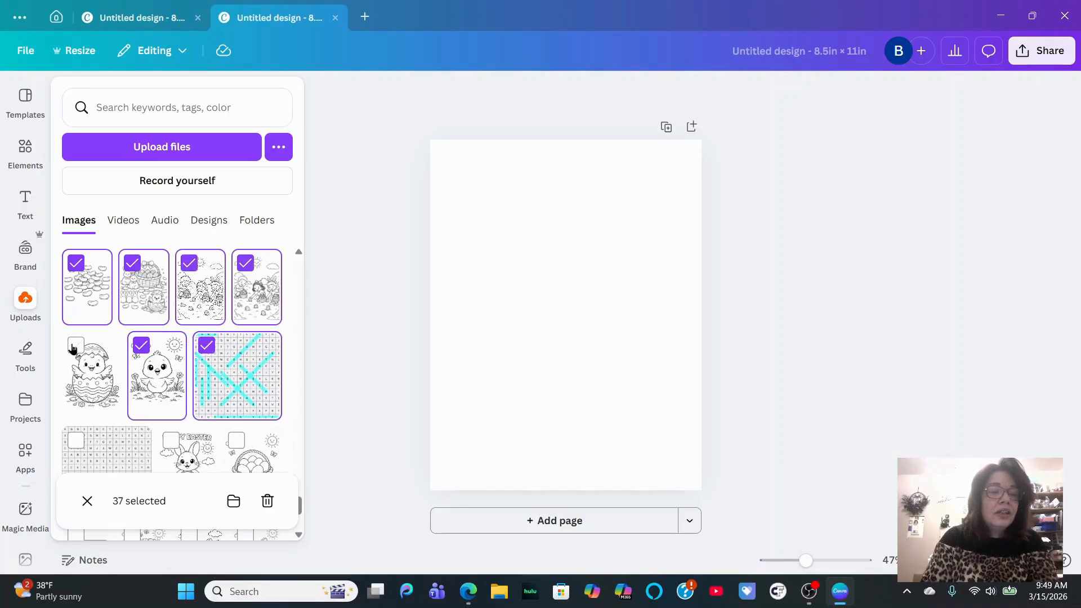
click(74, 346)
click(75, 441)
click(170, 441)
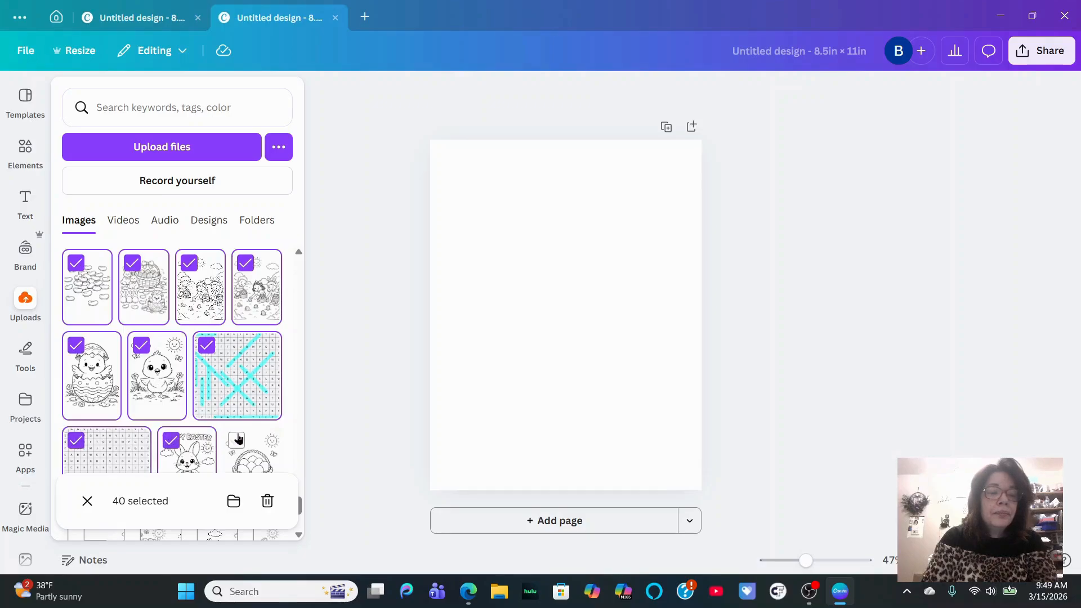
click(237, 439)
Add the bunny maze, the "Happy Easter" page, the bunny in grass and the bunny with eggs to the selection.
scroll(237, 394, down, 3)
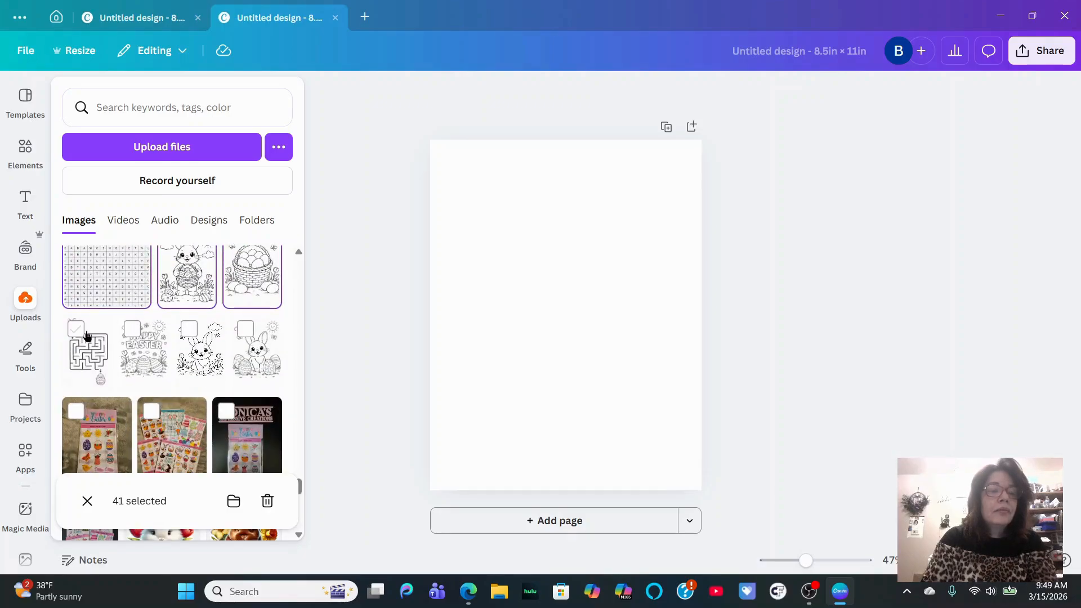
click(76, 331)
click(132, 329)
click(189, 329)
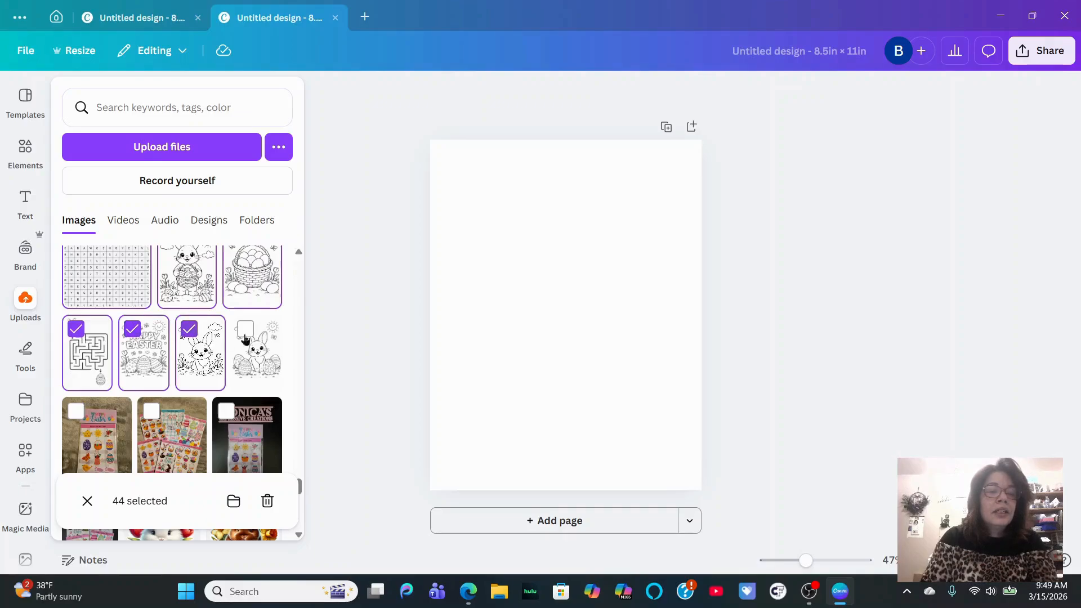
click(246, 329)
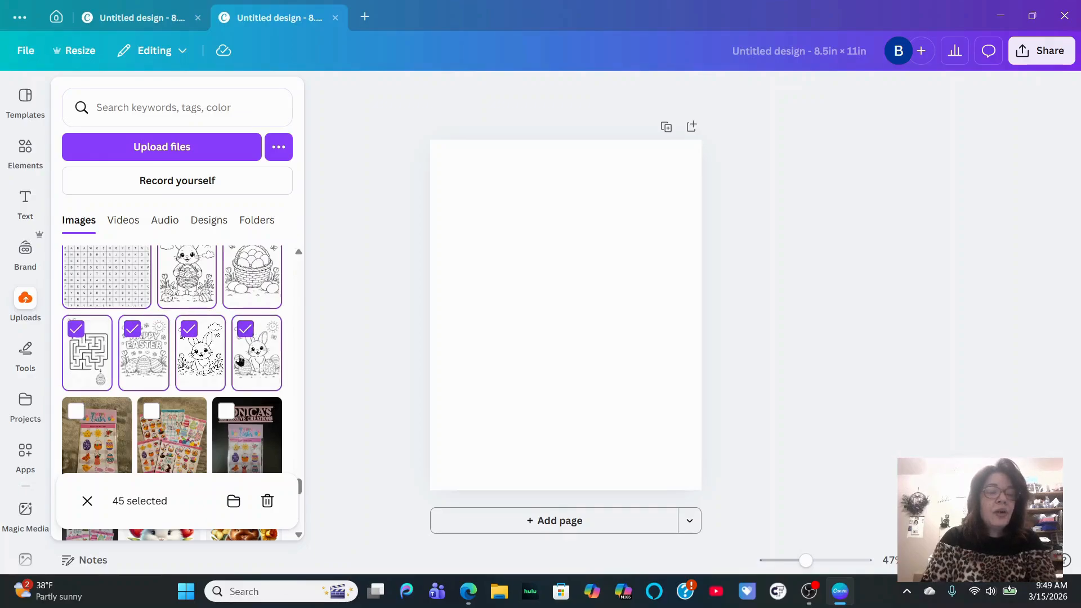
Move all the selected images into the "Easter coloring pages" folder.
click(234, 501)
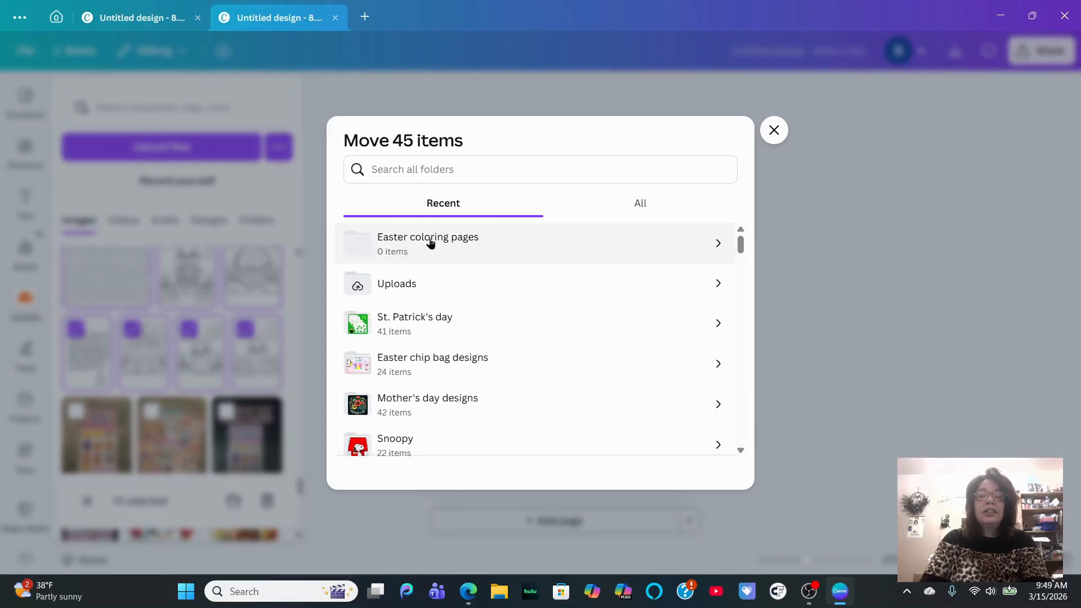
click(431, 243)
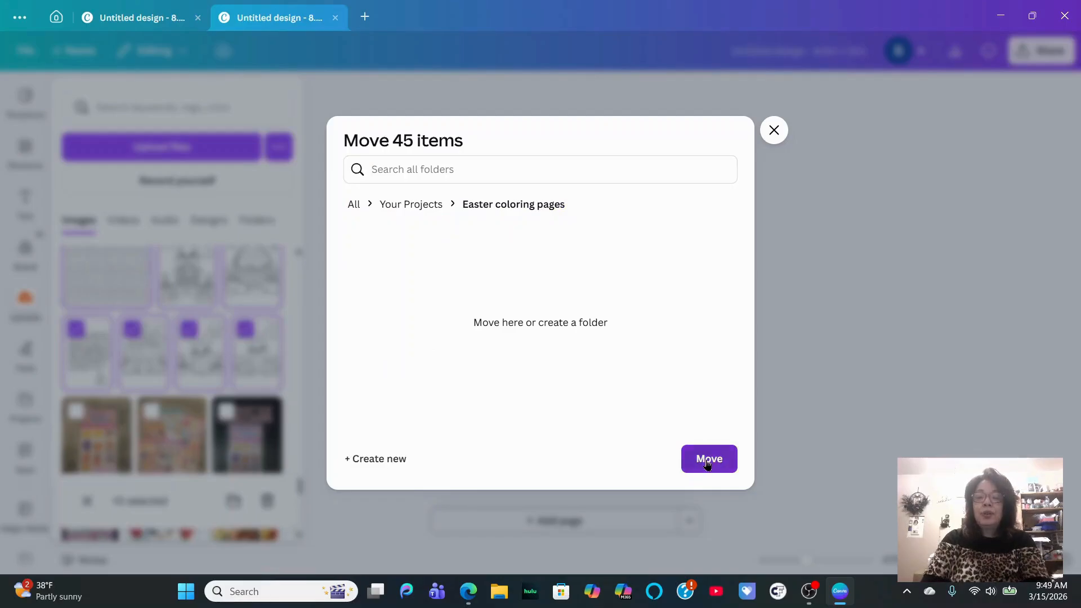
click(707, 461)
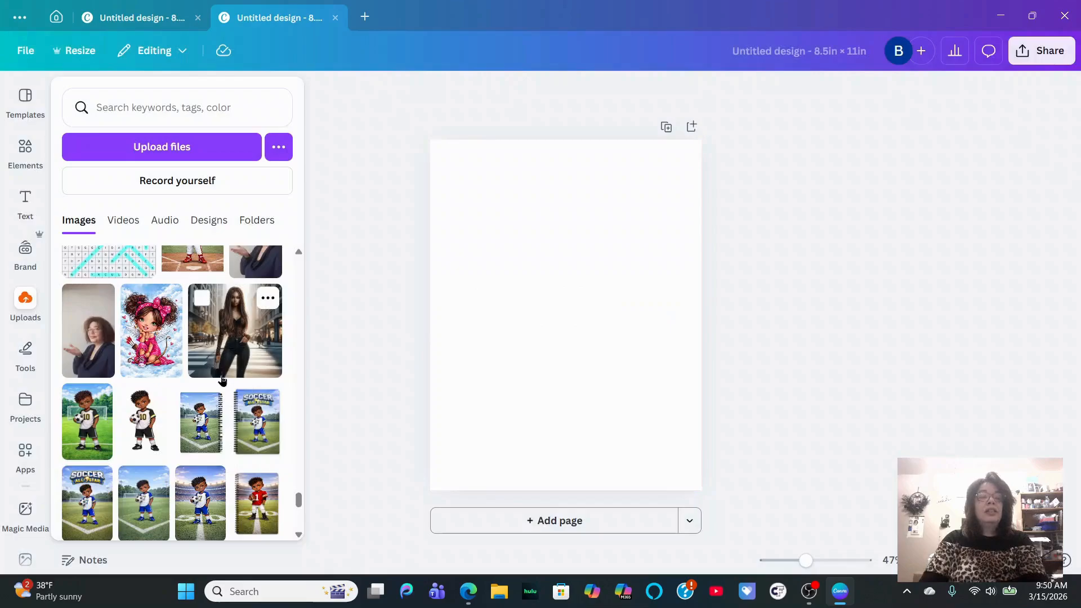
Find the leftover faceless bunny outline among the uploaded images and move it into the "Easter coloring pages" folder.
scroll(227, 383, up, 8)
scroll(226, 382, up, 10)
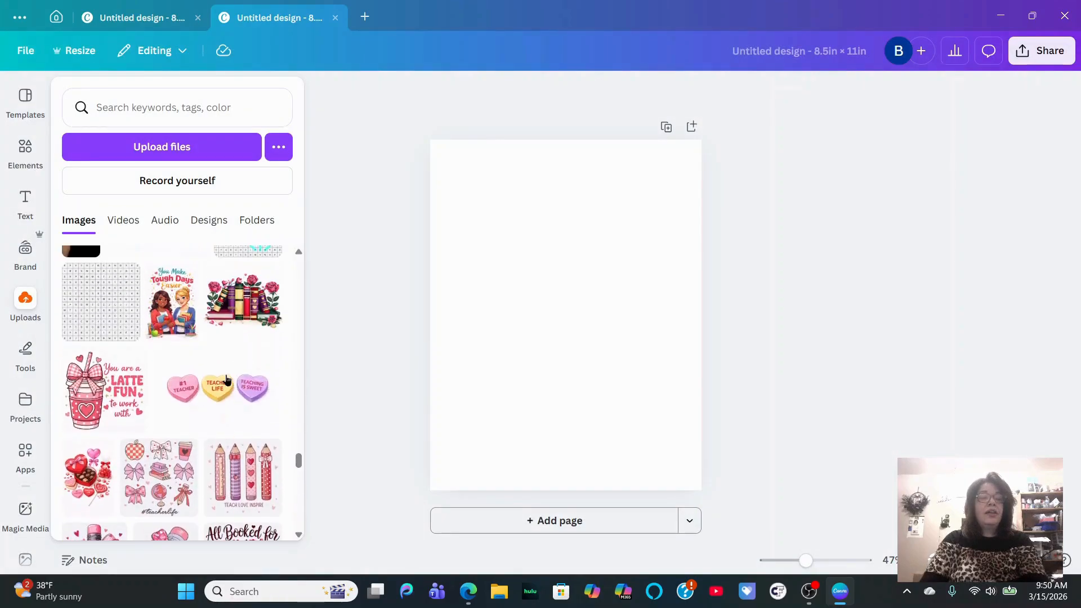
scroll(227, 390, up, 5)
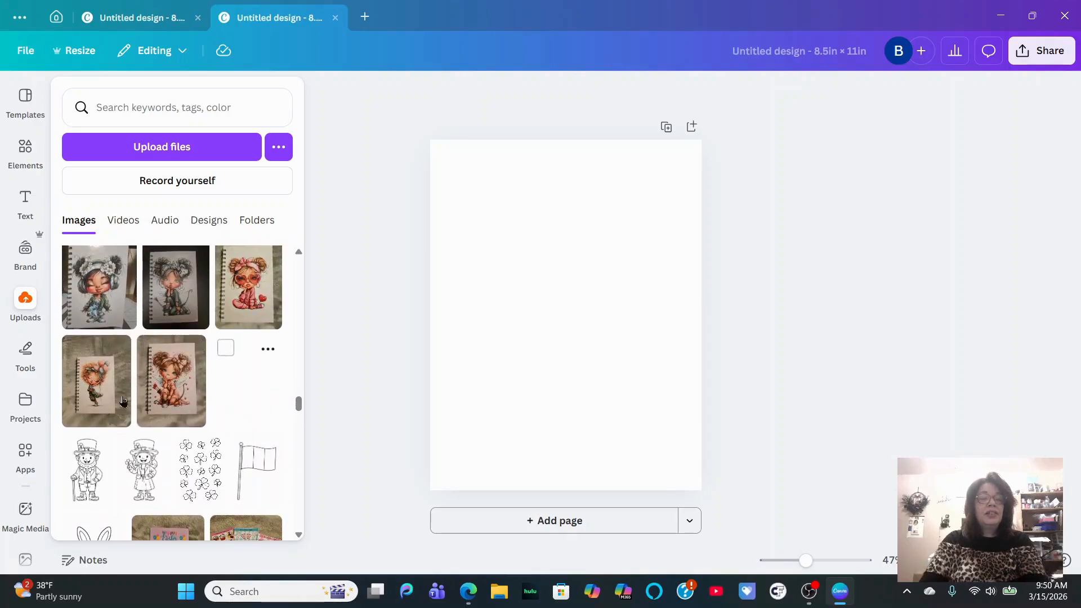
scroll(169, 447, down, 3)
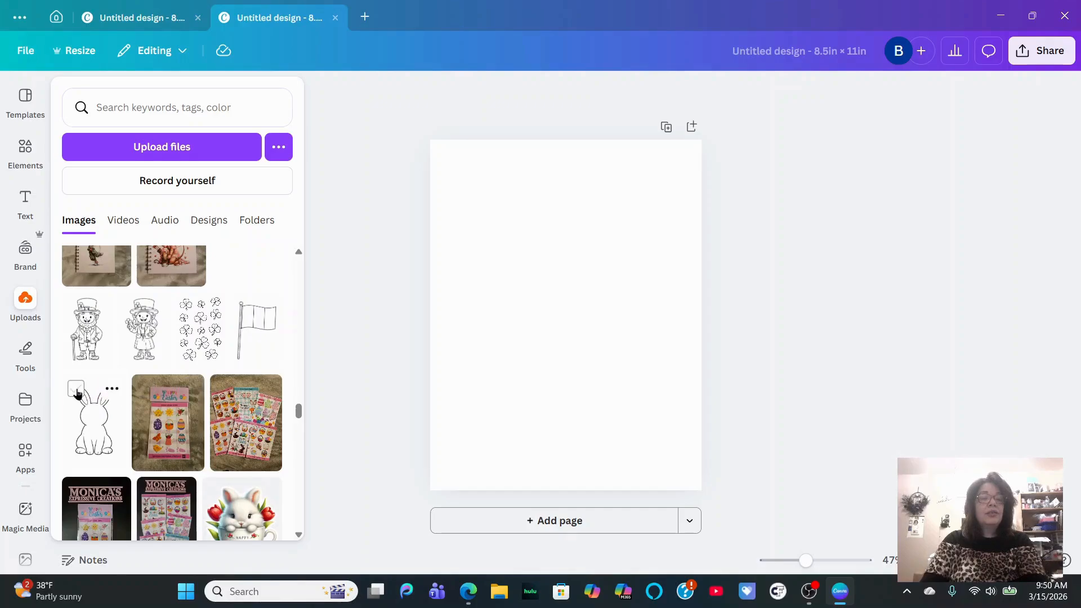
click(77, 389)
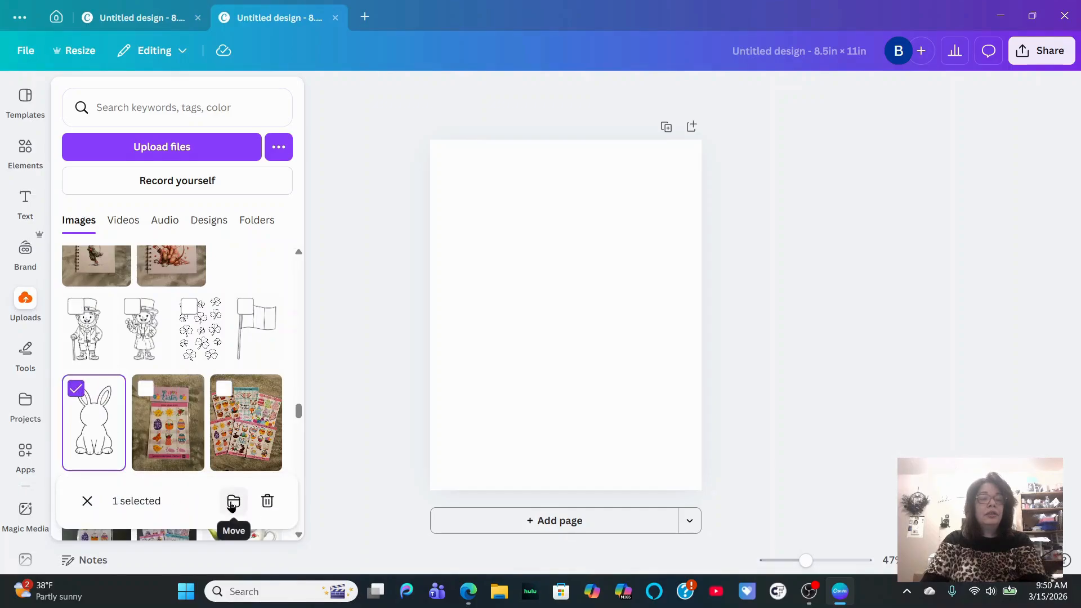
click(232, 501)
click(424, 256)
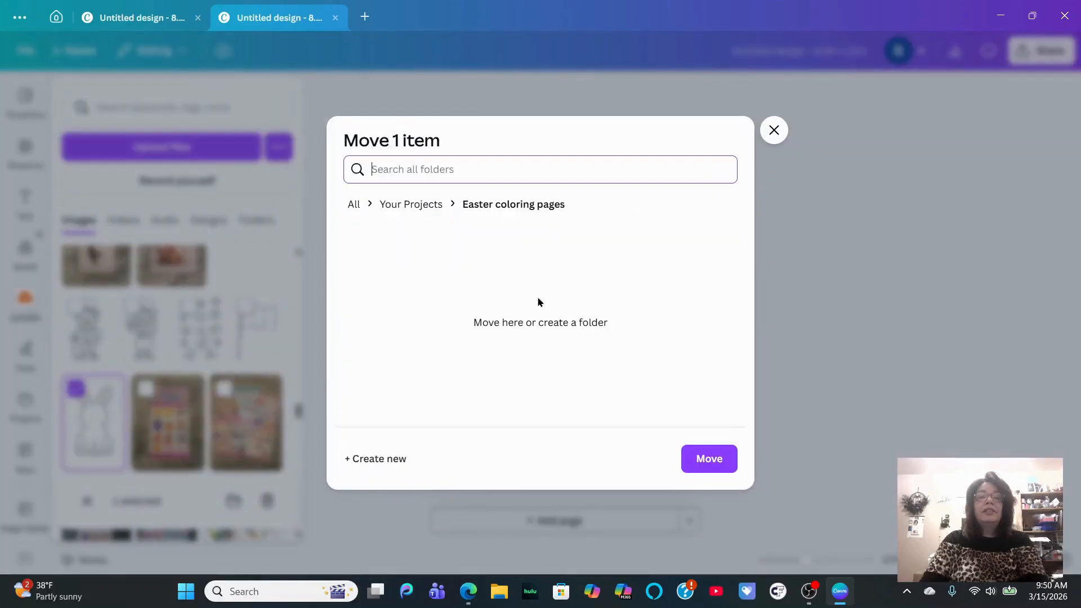
click(724, 460)
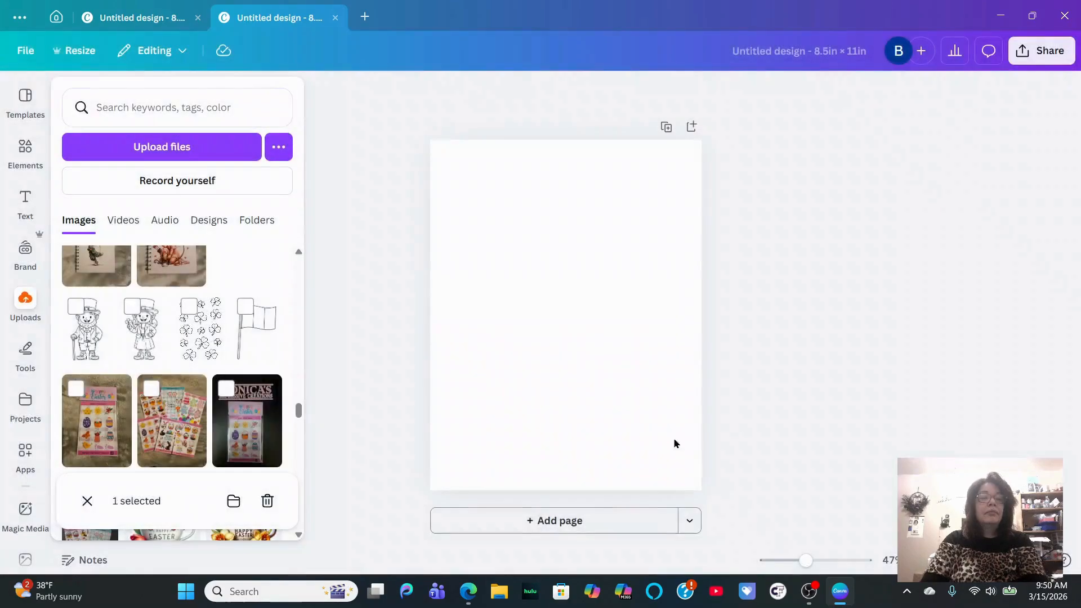
Open the "Easter coloring pages" folder from the home page and review the images moved into it.
click(25, 404)
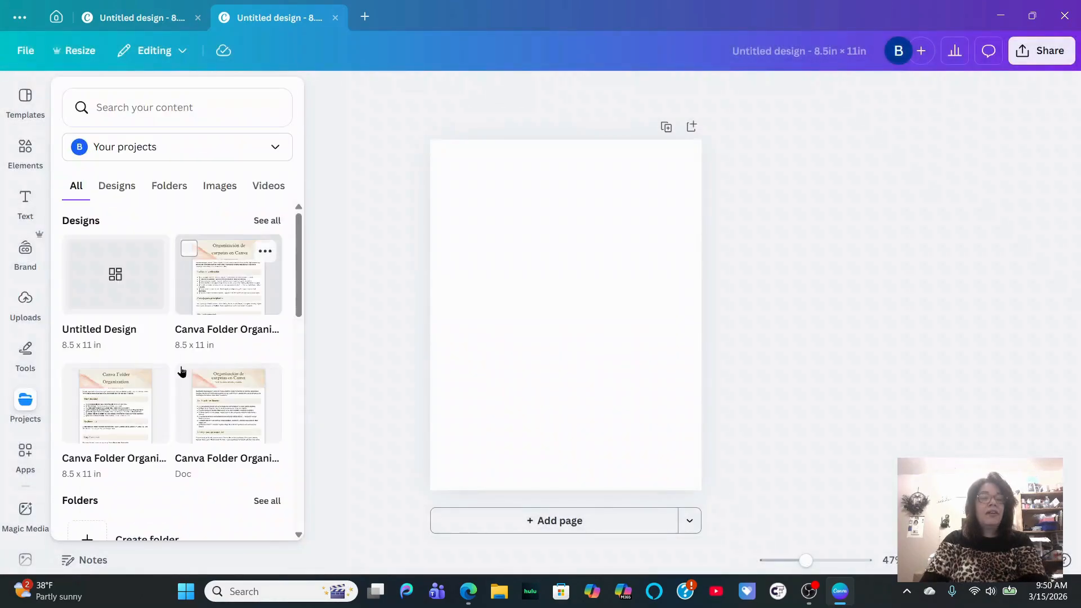
click(57, 19)
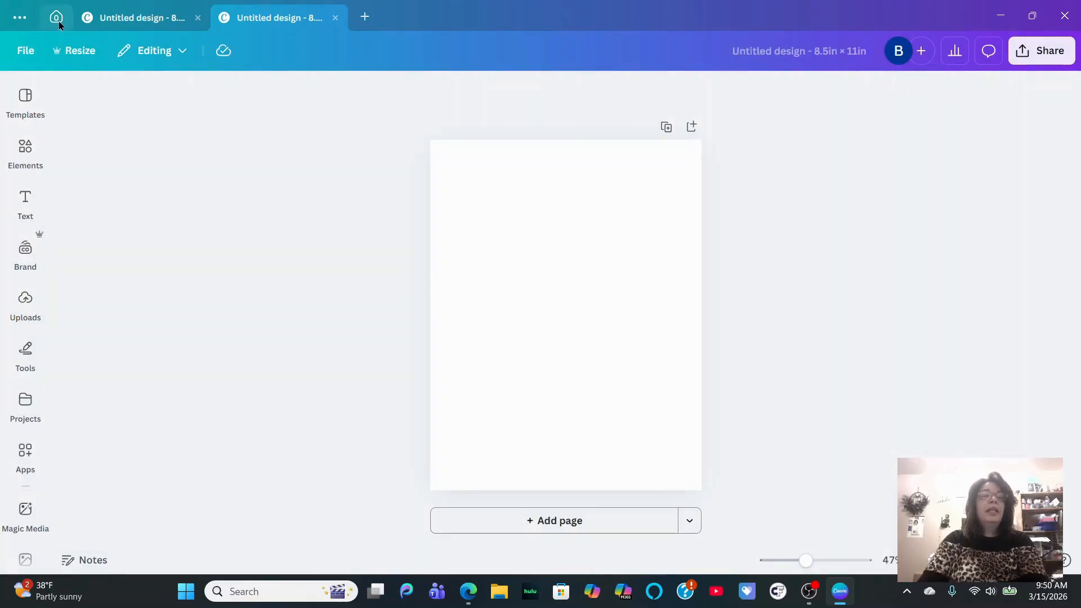
scroll(310, 399, down, 3)
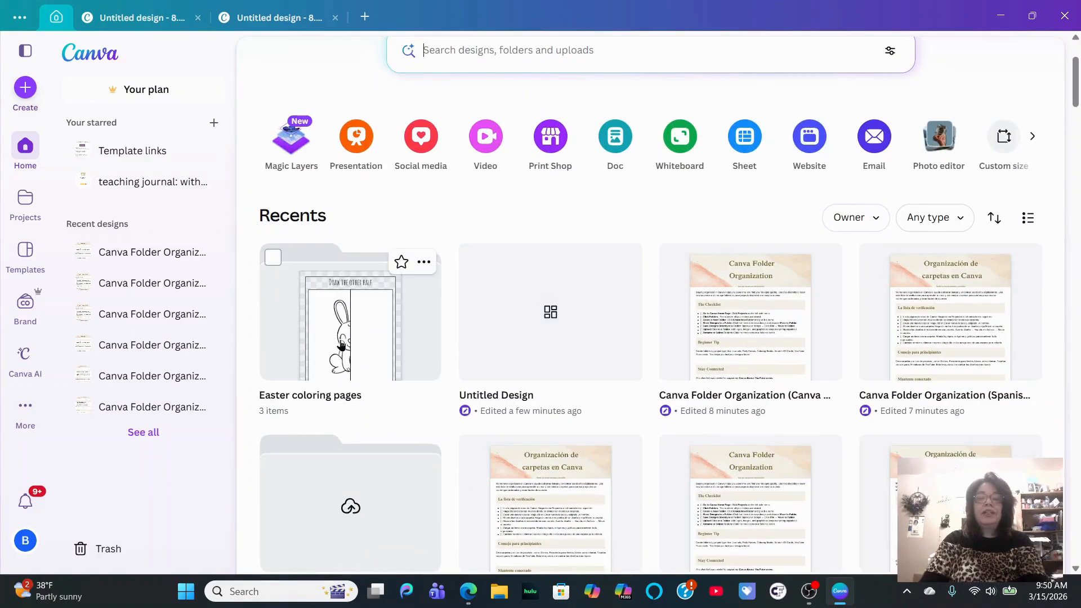
click(348, 340)
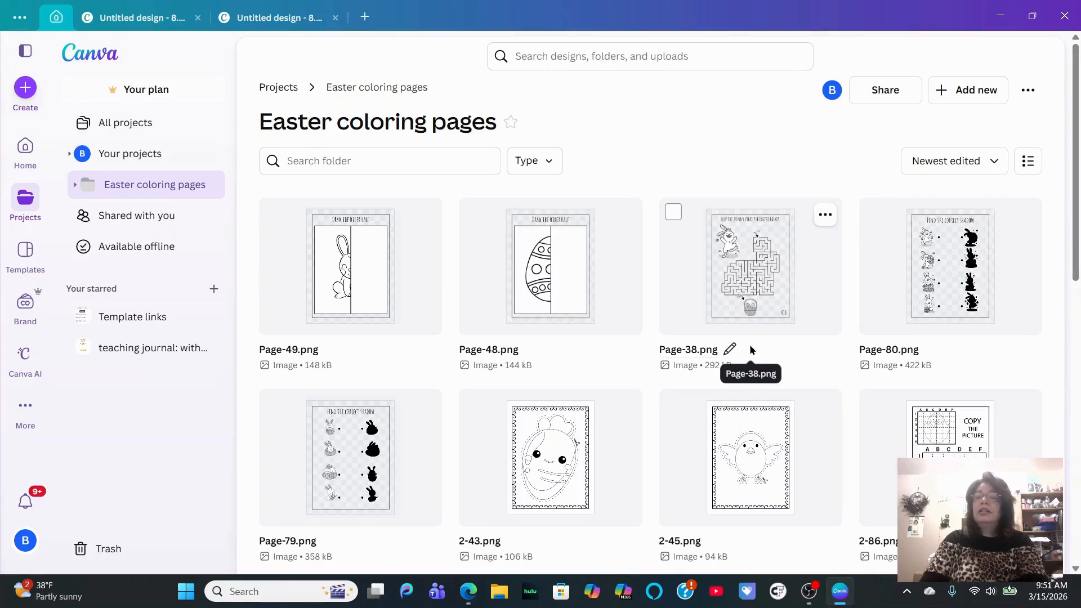
scroll(751, 350, down, 15)
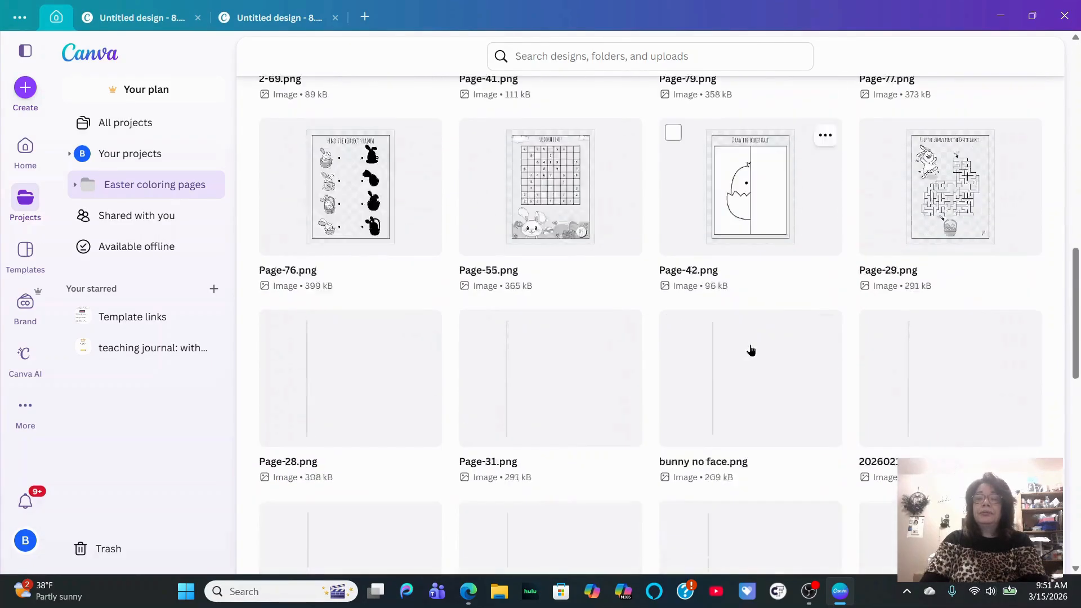
scroll(751, 350, down, 20)
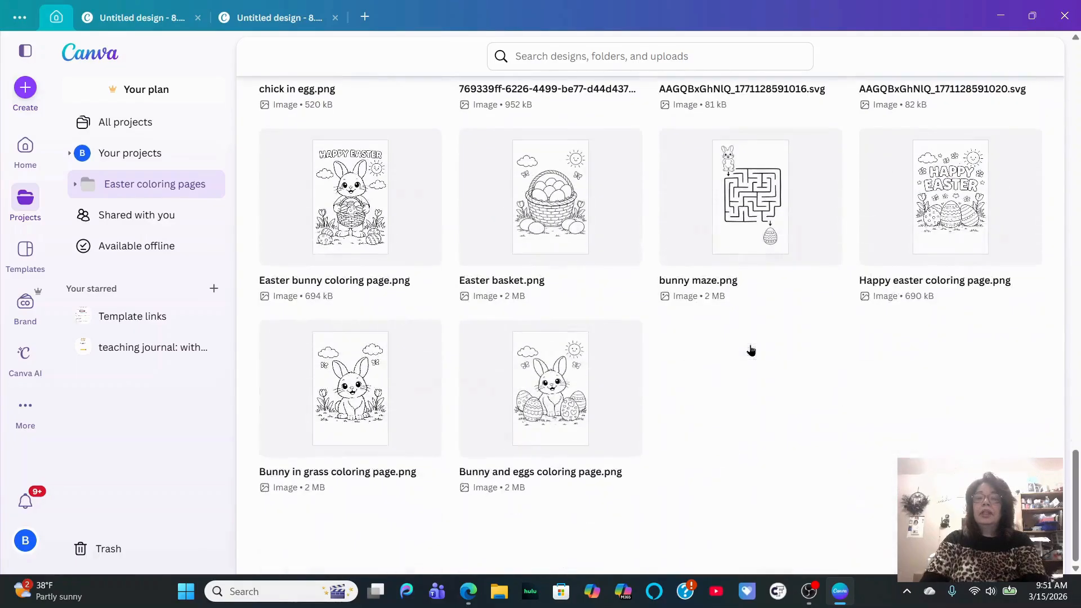
scroll(751, 356, up, 20)
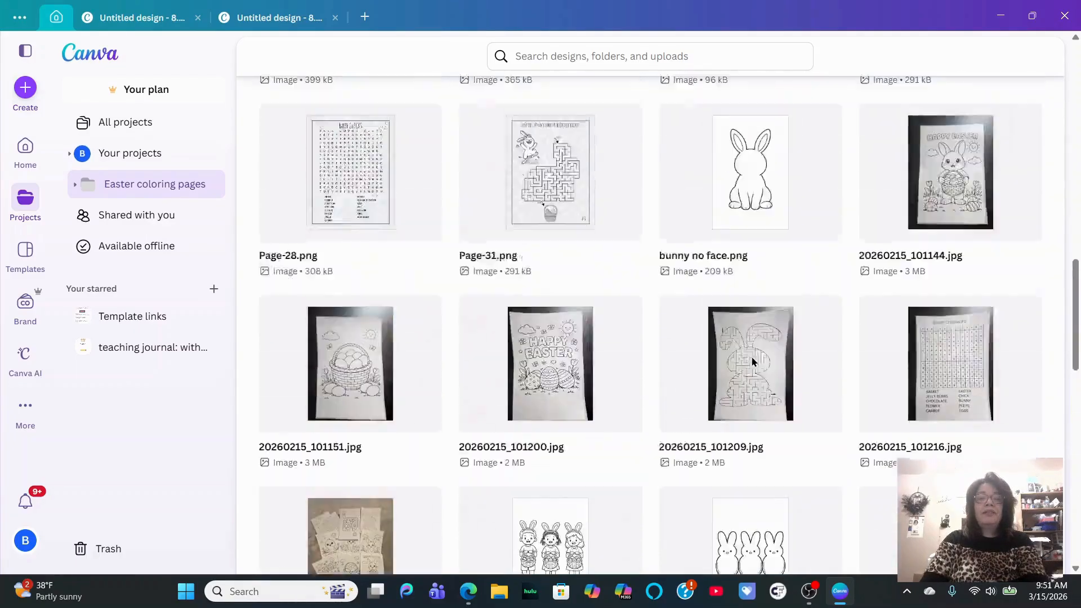
scroll(752, 360, up, 15)
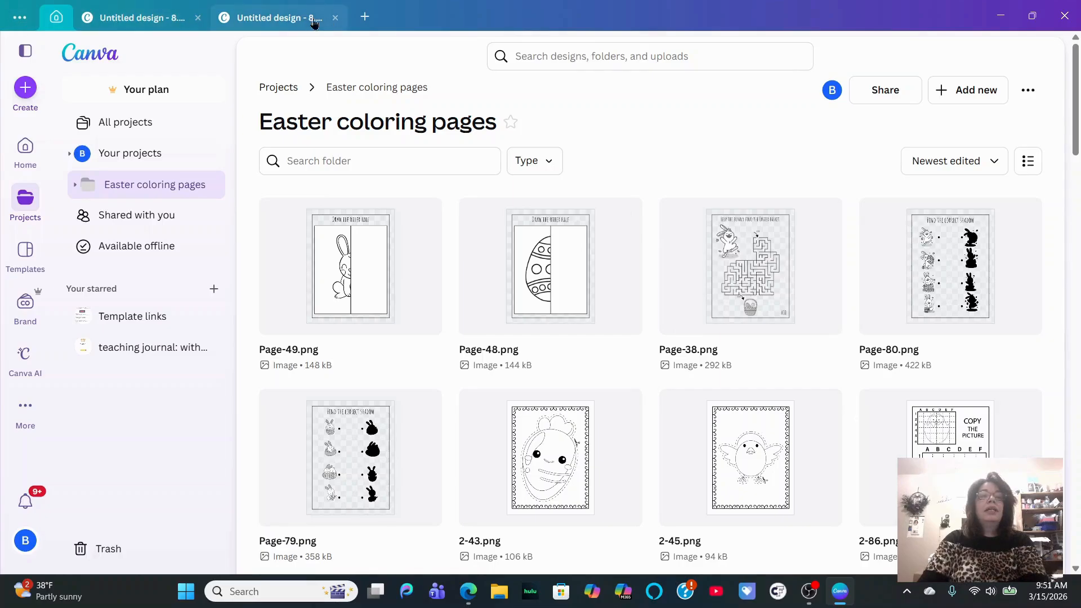
Return to the second untitled design and look through the uploaded images for leftover Easter pages and other images to organize.
click(280, 17)
click(25, 298)
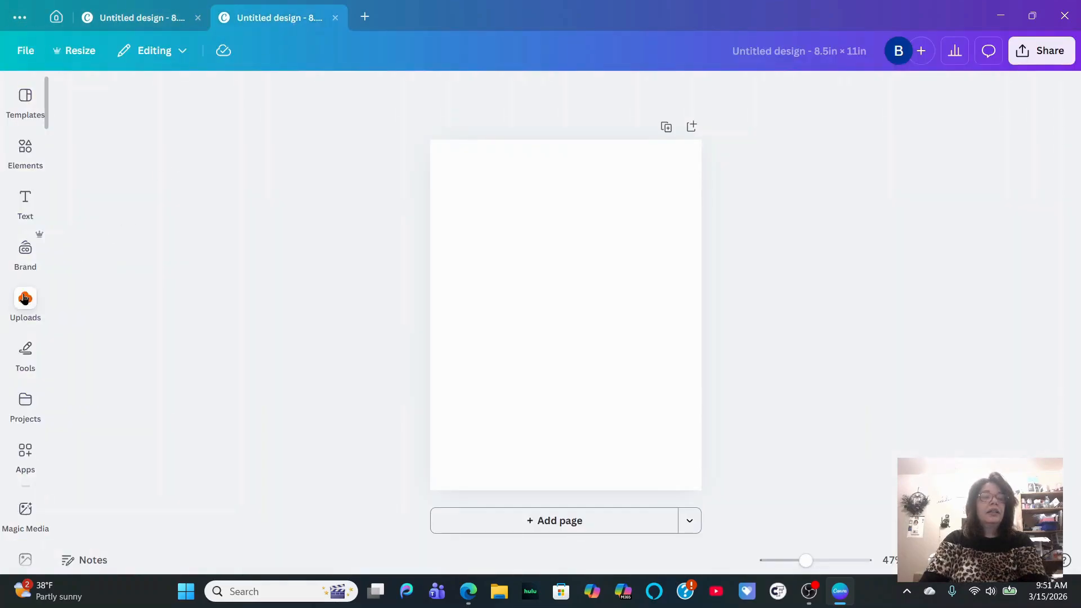
scroll(148, 424, down, 4)
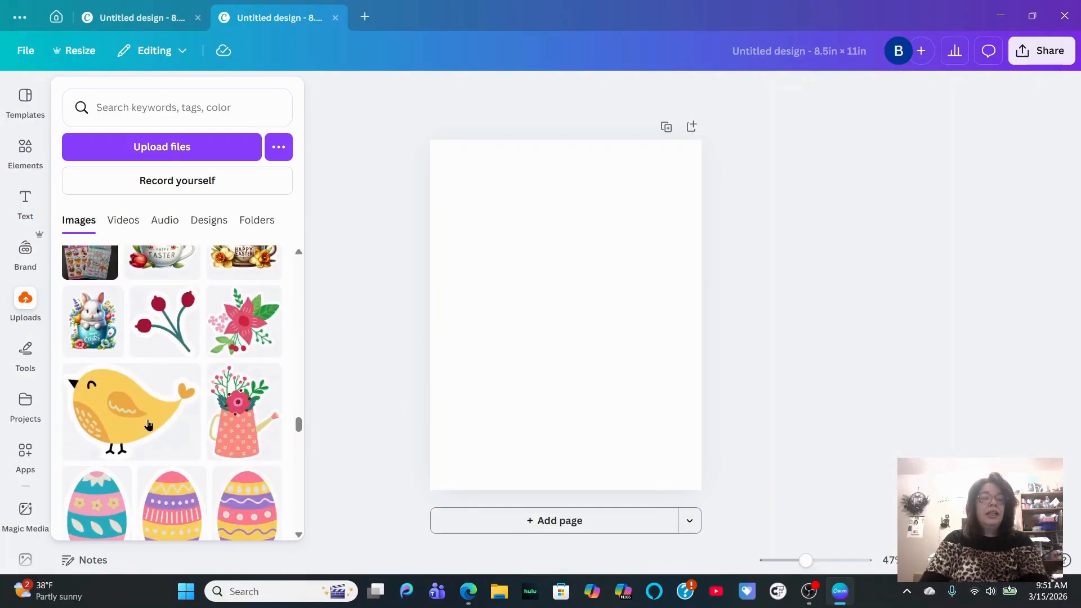
scroll(148, 424, down, 5)
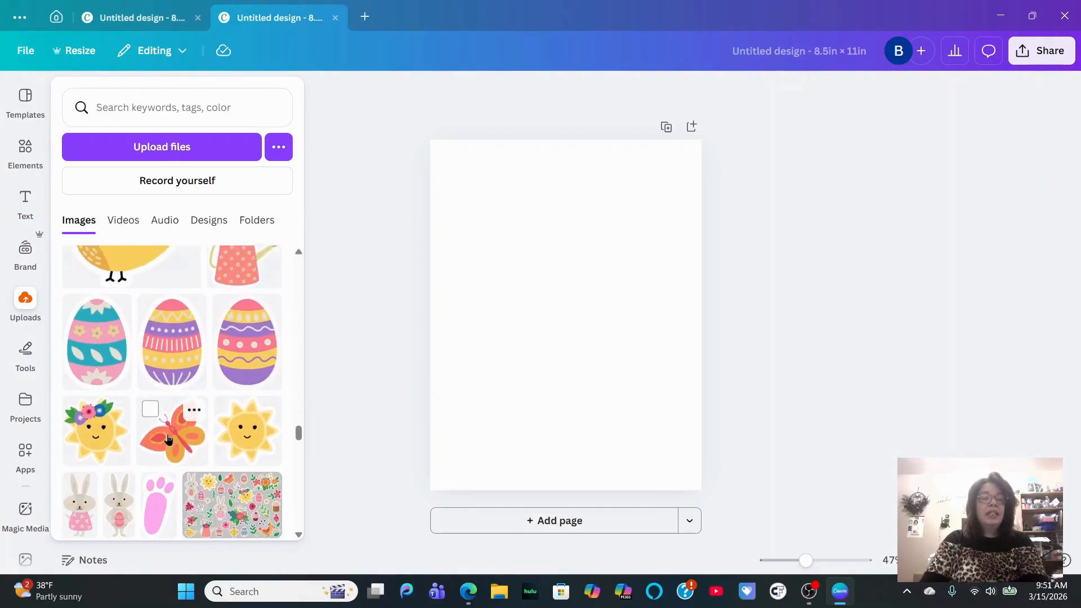
scroll(245, 422, down, 4)
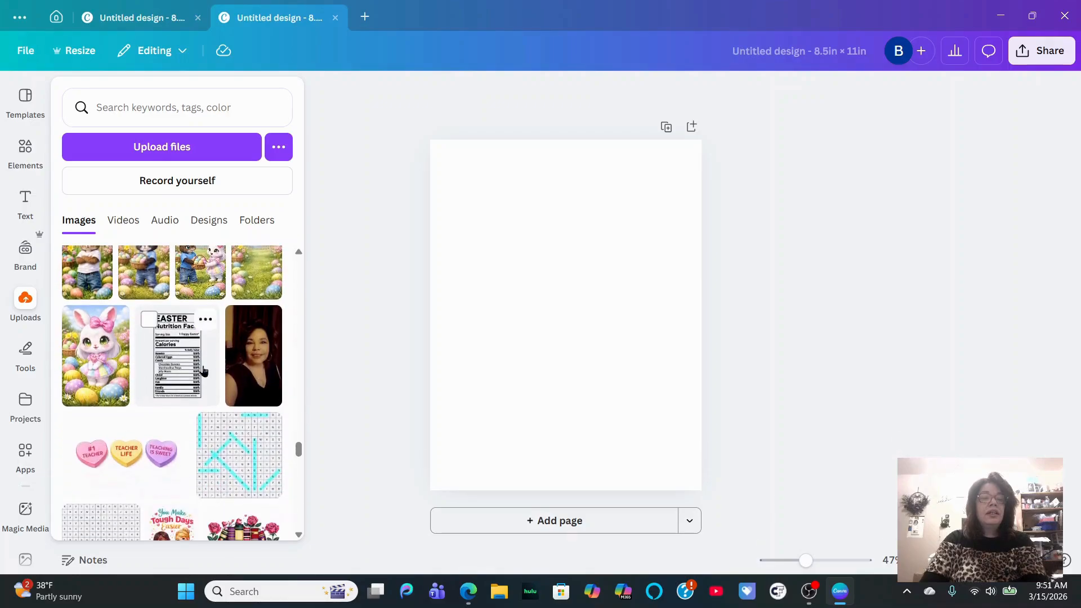
scroll(200, 419, down, 3)
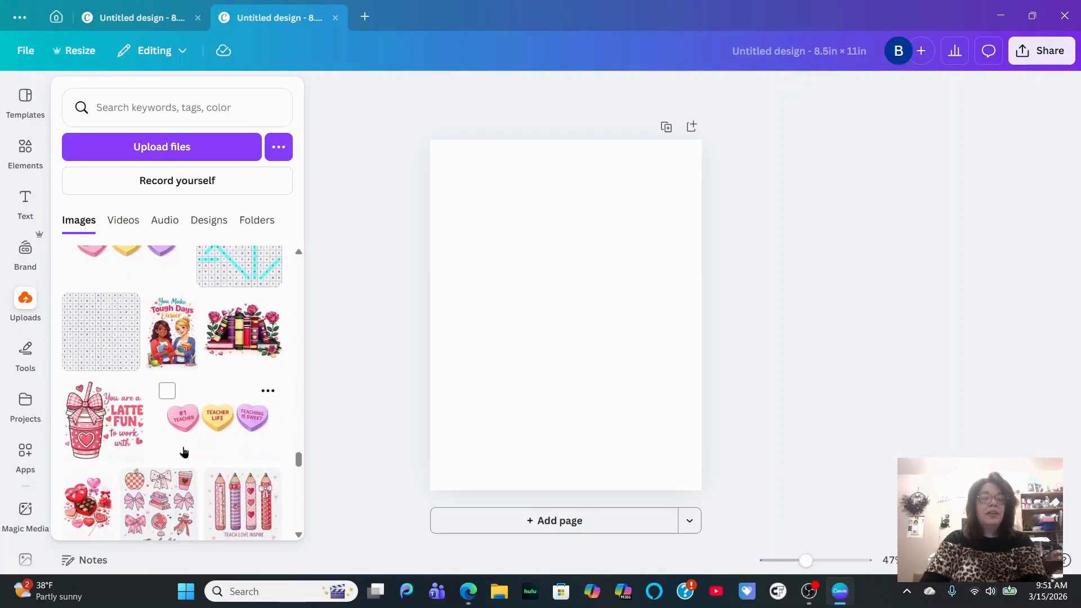
scroll(184, 451, down, 4)
scroll(177, 394, down, 3)
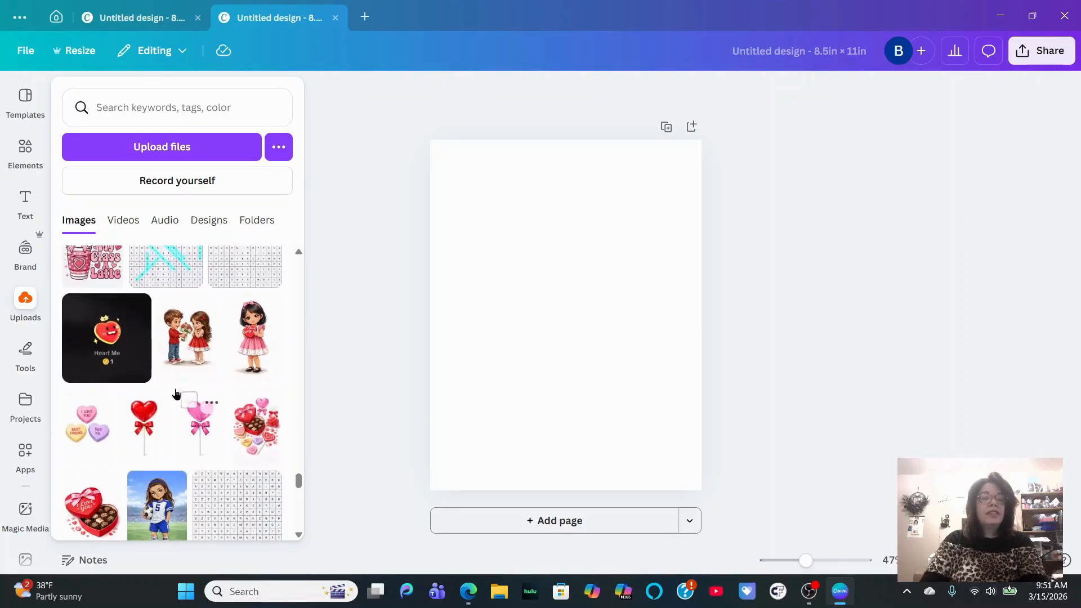
scroll(177, 394, down, 3)
scroll(185, 466, down, 2)
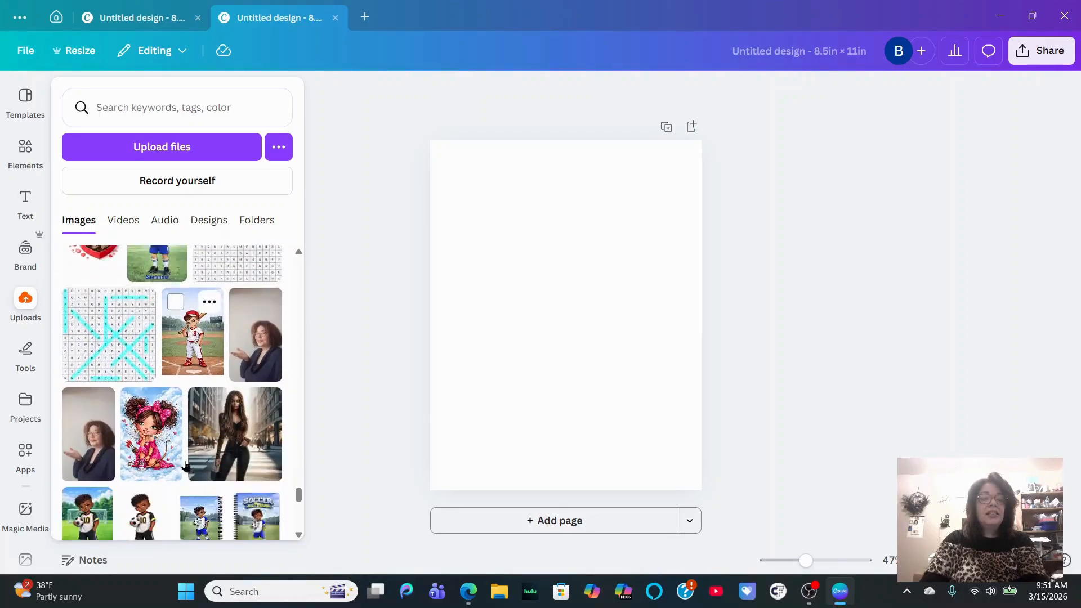
scroll(186, 465, down, 3)
scroll(185, 465, down, 5)
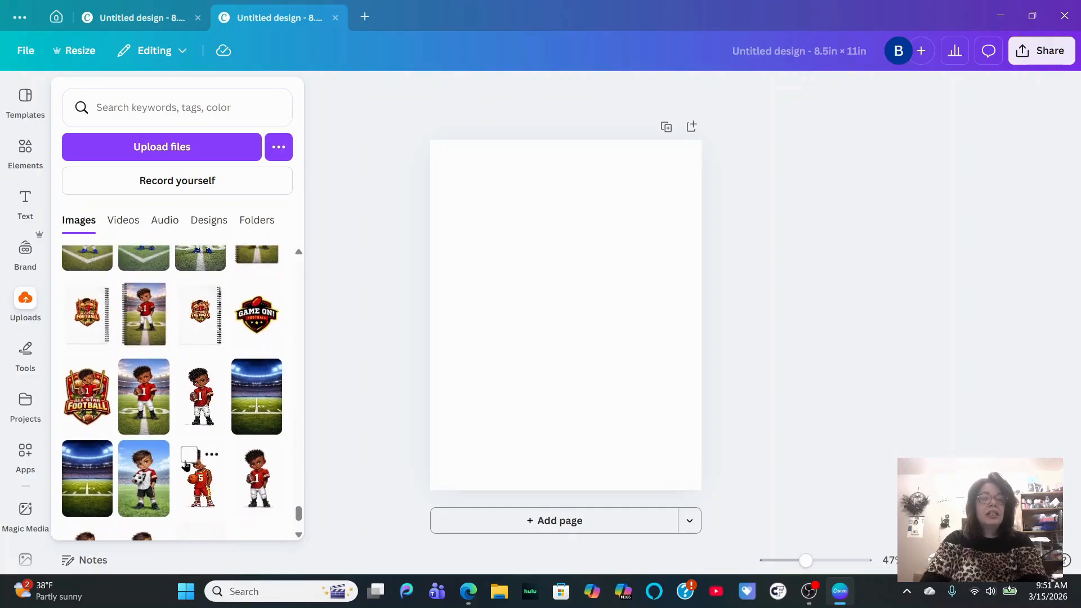
scroll(185, 465, down, 10)
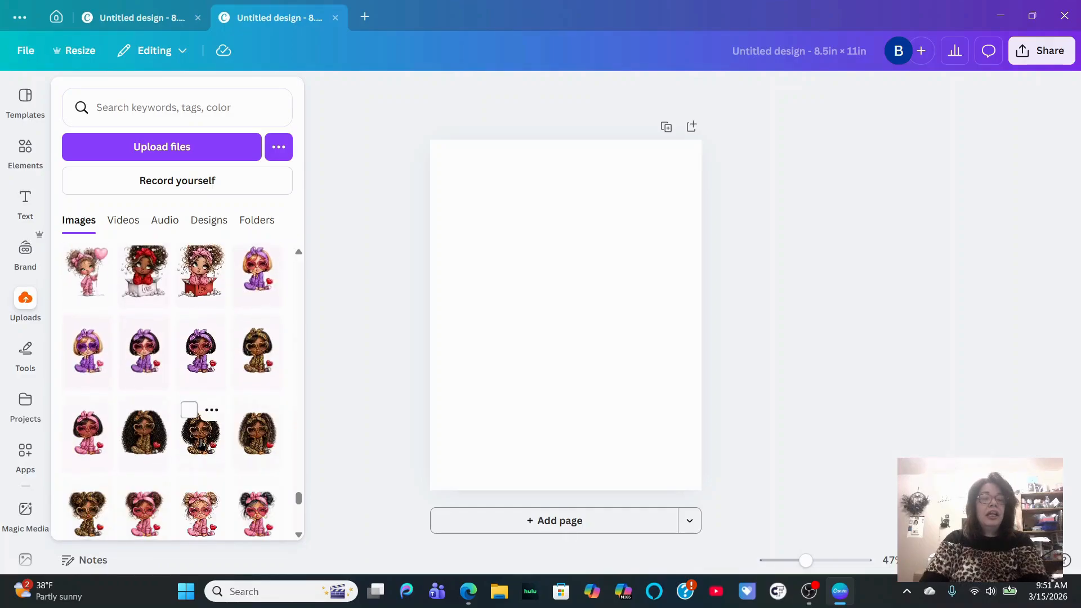
scroll(201, 443, down, 5)
scroll(202, 444, down, 5)
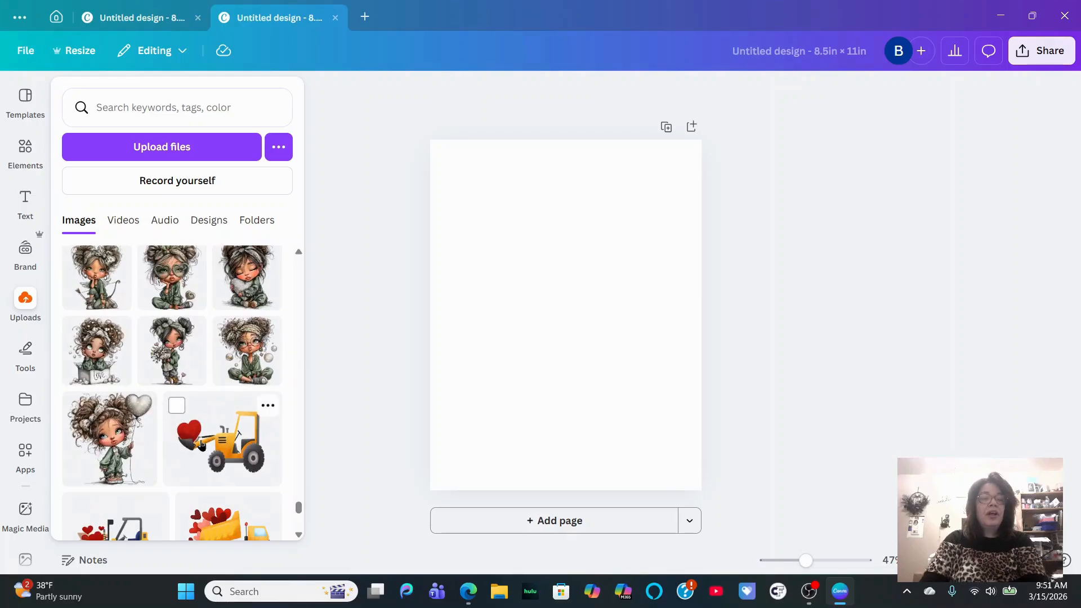
scroll(201, 444, down, 10)
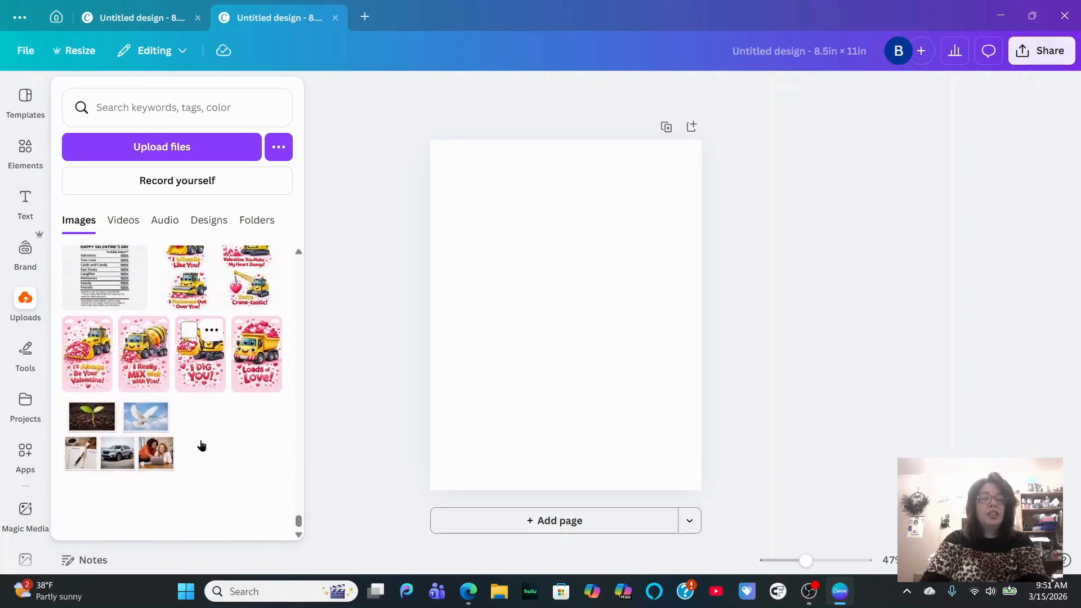
scroll(202, 444, down, 10)
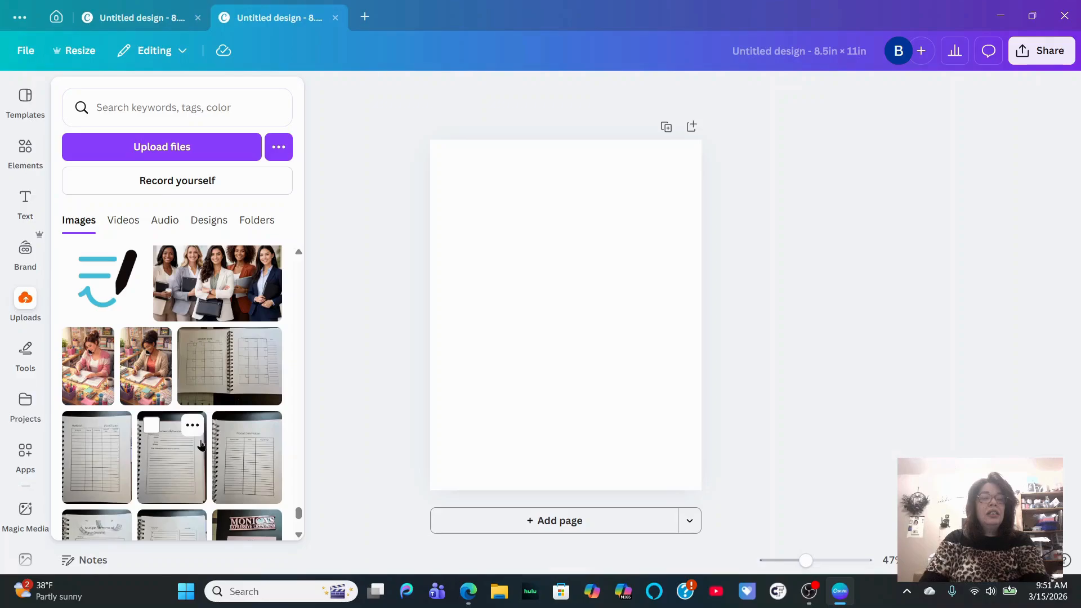
scroll(201, 443, down, 5)
scroll(201, 444, down, 4)
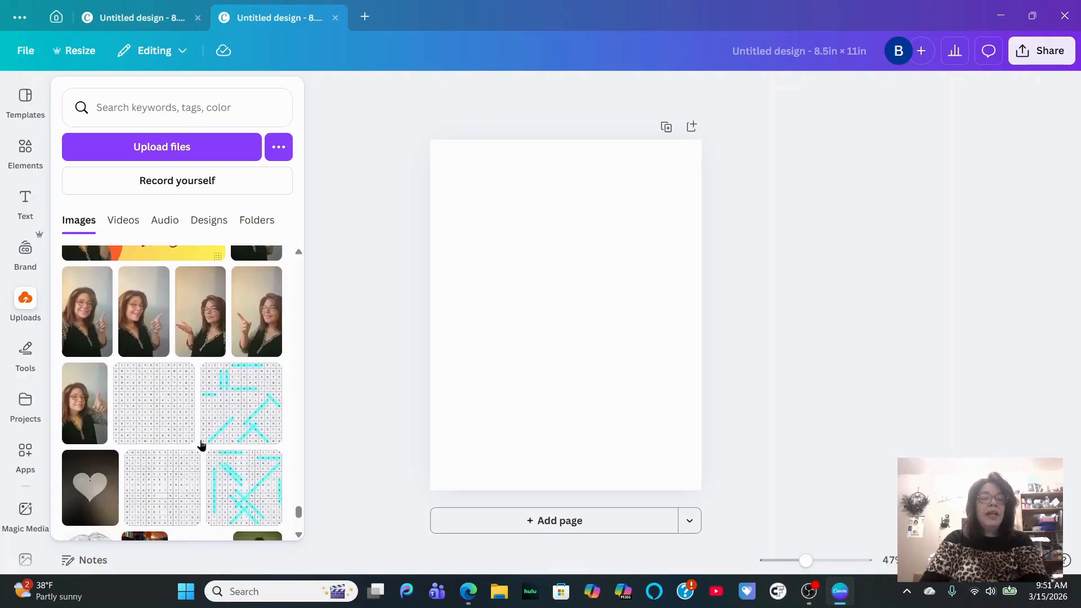
scroll(201, 445, down, 8)
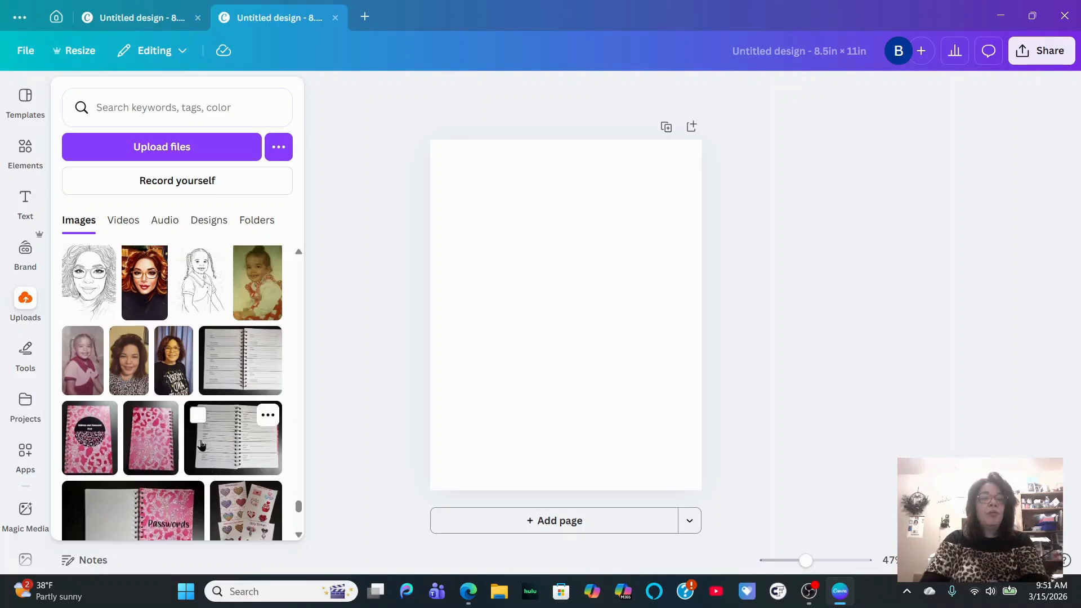
scroll(204, 444, down, 4)
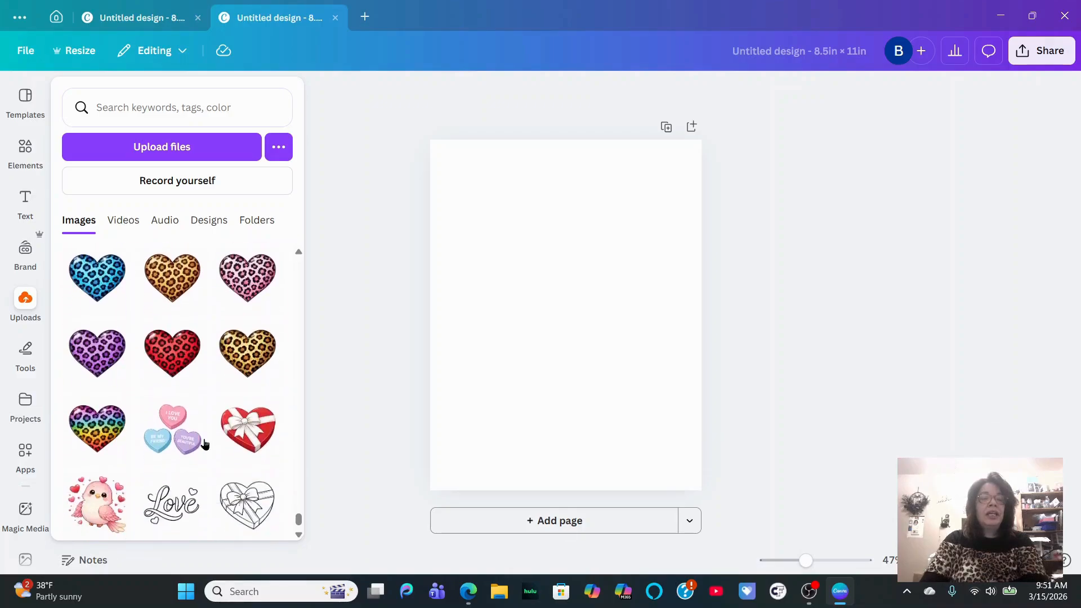
scroll(204, 444, down, 3)
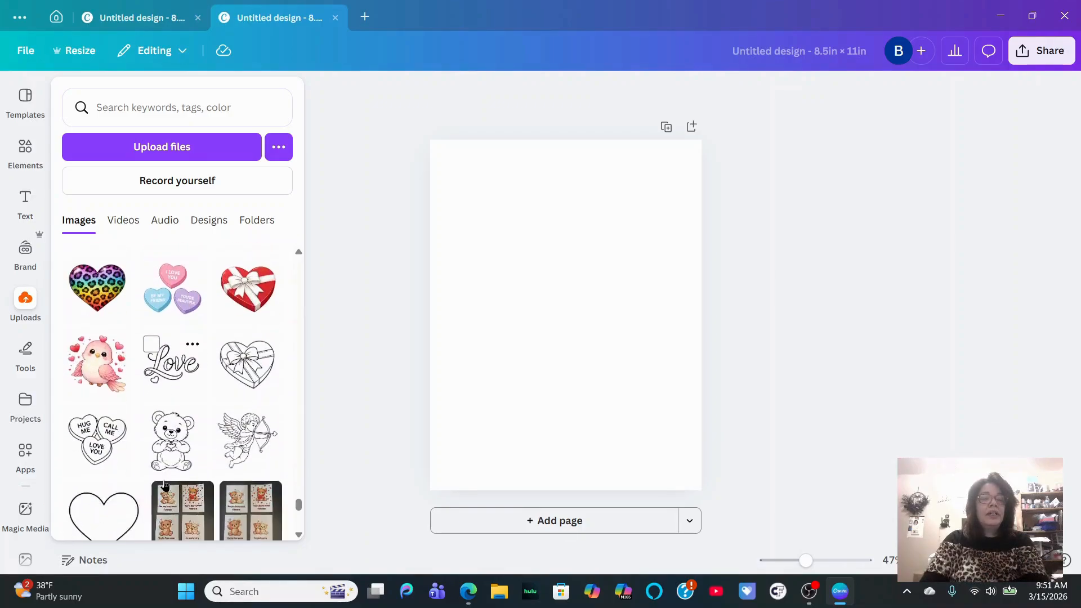
scroll(181, 459, down, 8)
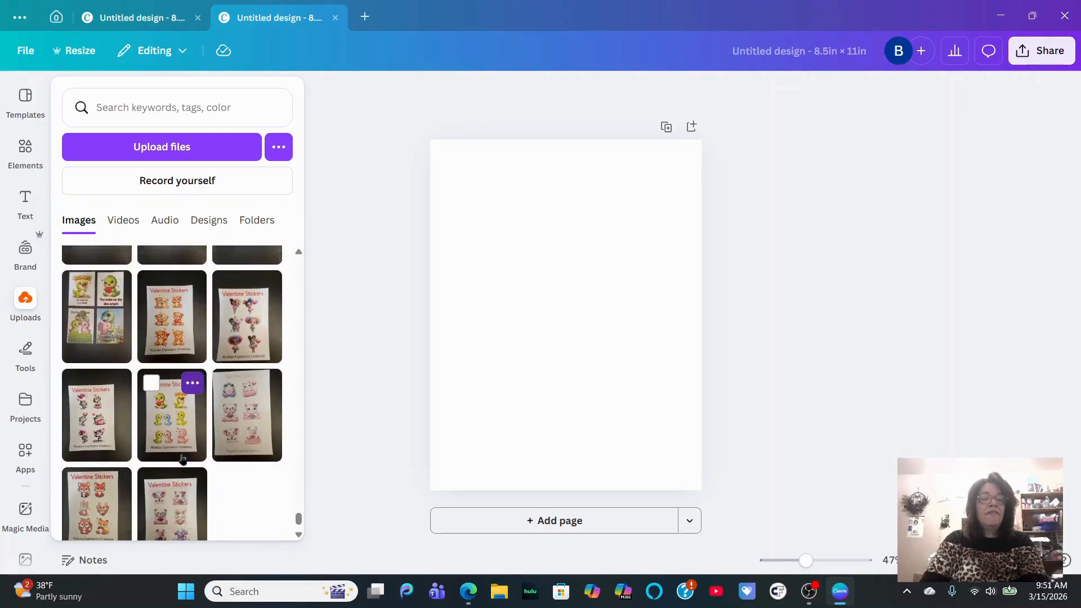
scroll(182, 459, down, 10)
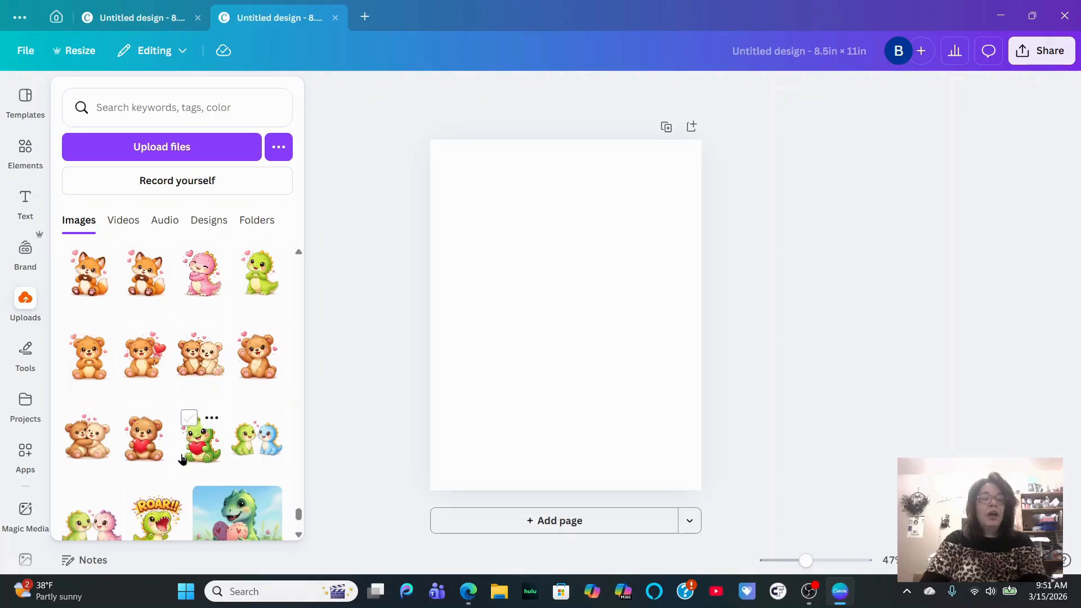
scroll(176, 444, down, 2)
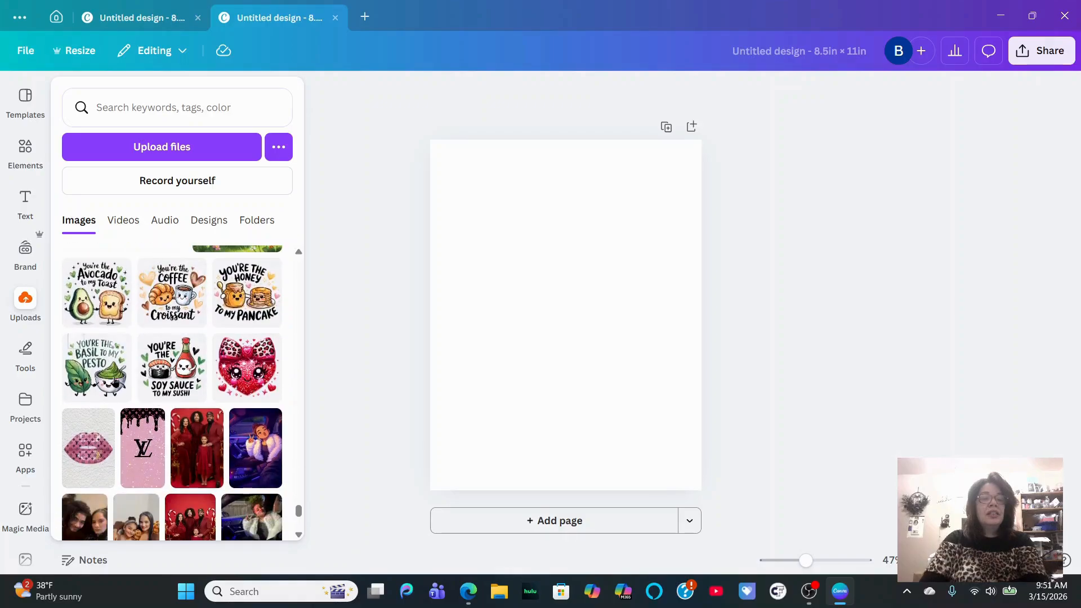
Select the "You're the Basil to my Pesto" image and search the destination folders for "Valentines day cards".
mouse_move(192, 348)
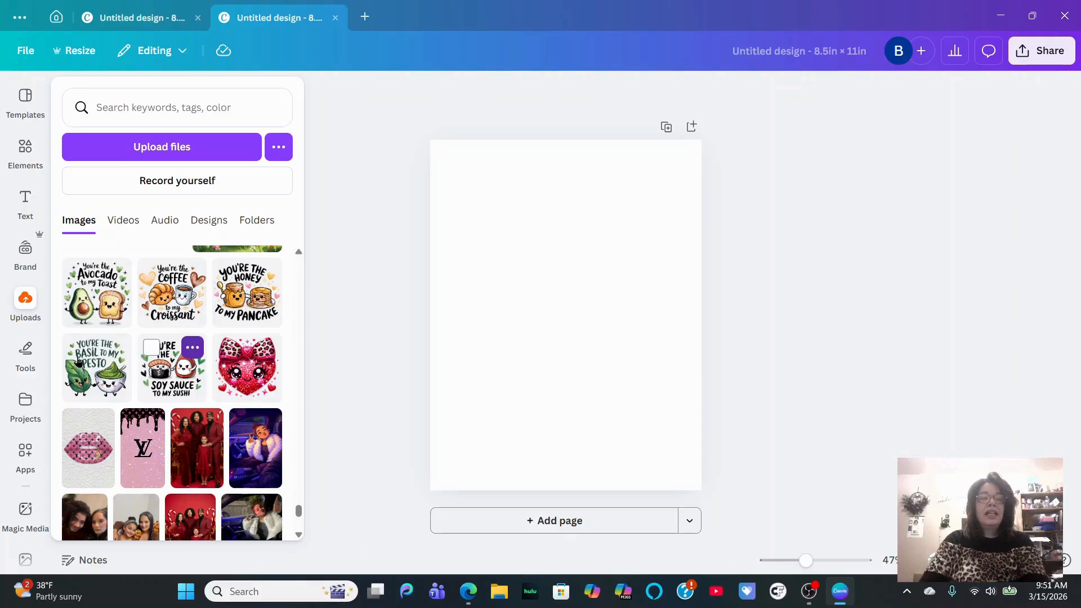
click(77, 348)
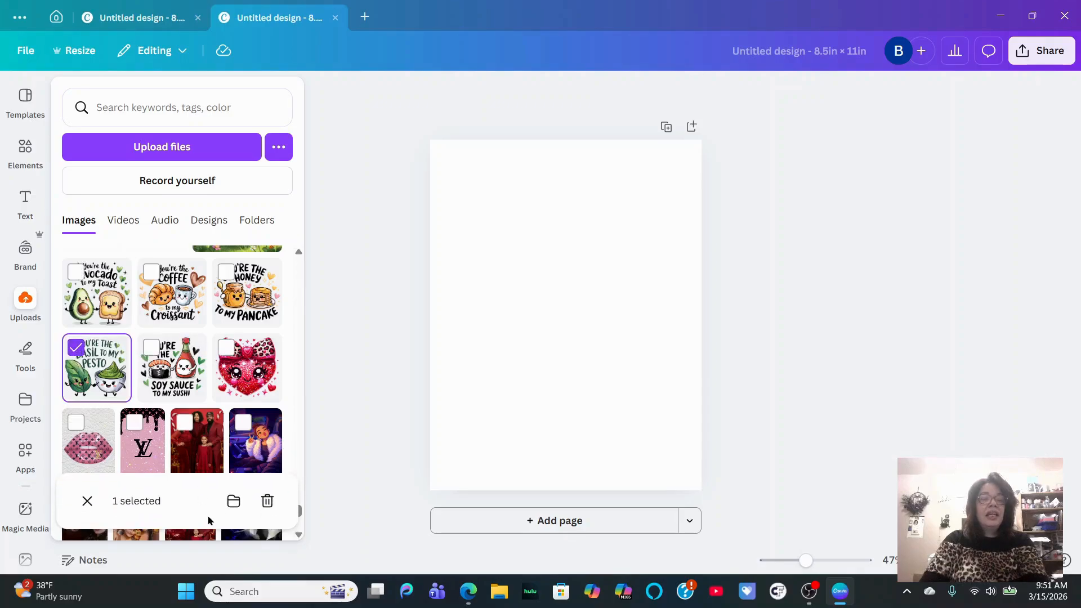
click(233, 501)
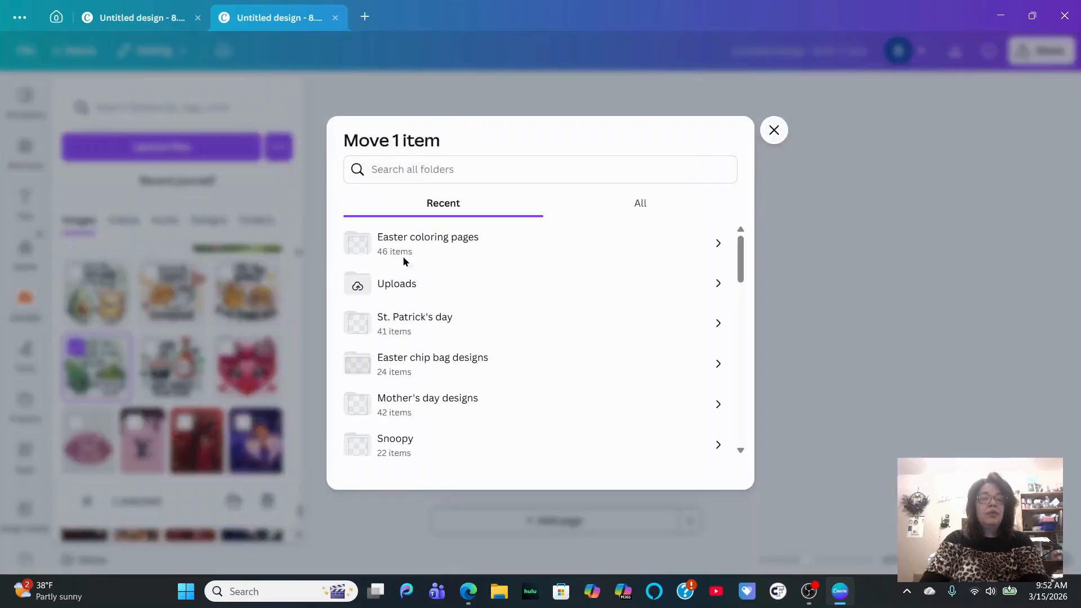
click(479, 176)
text(V)
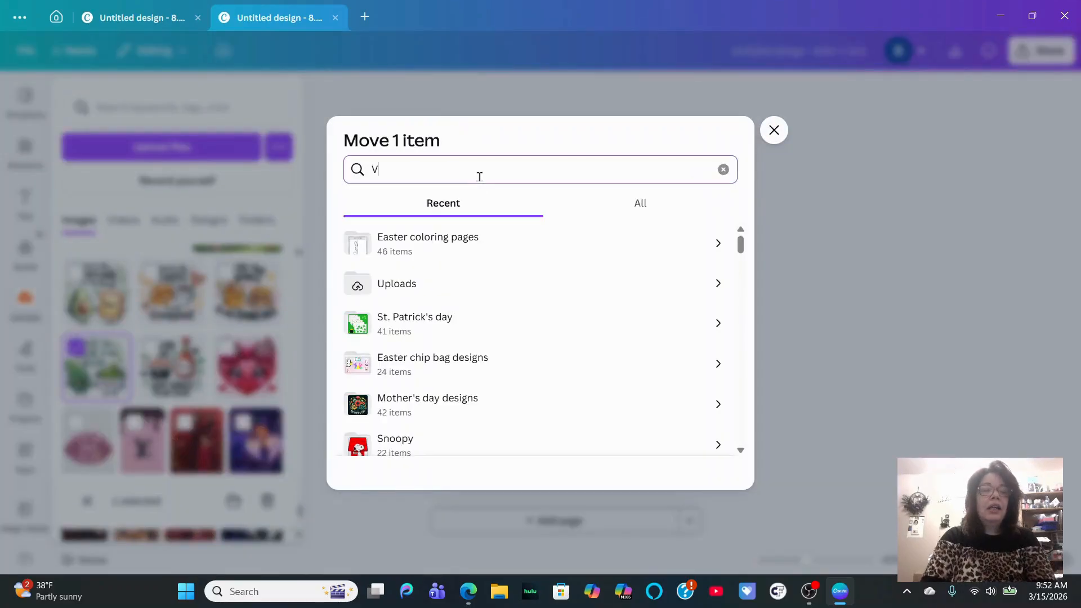
text(alentine)
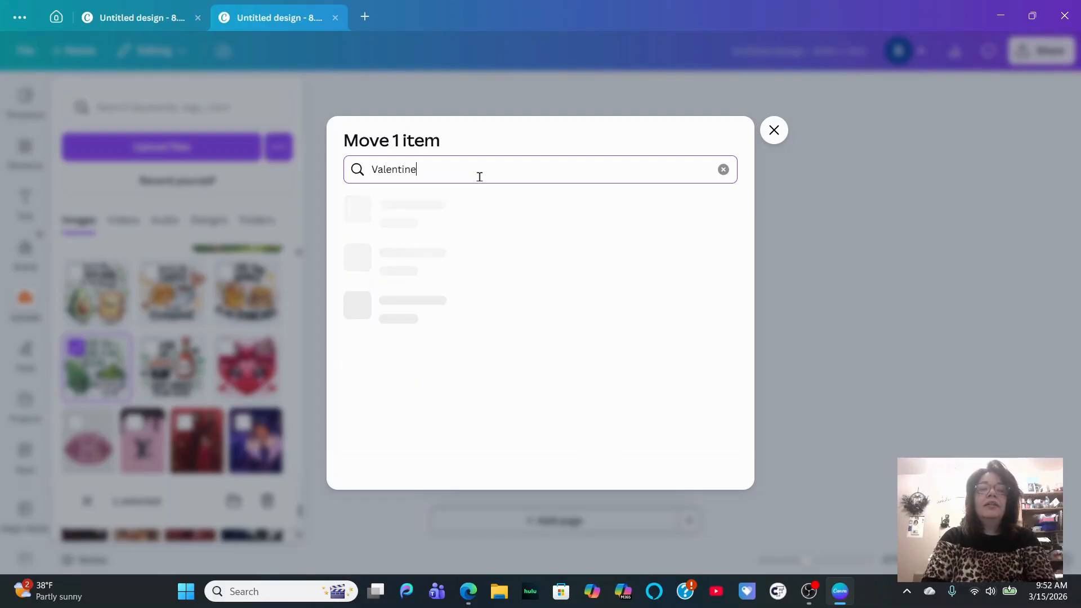
text(s day cars)
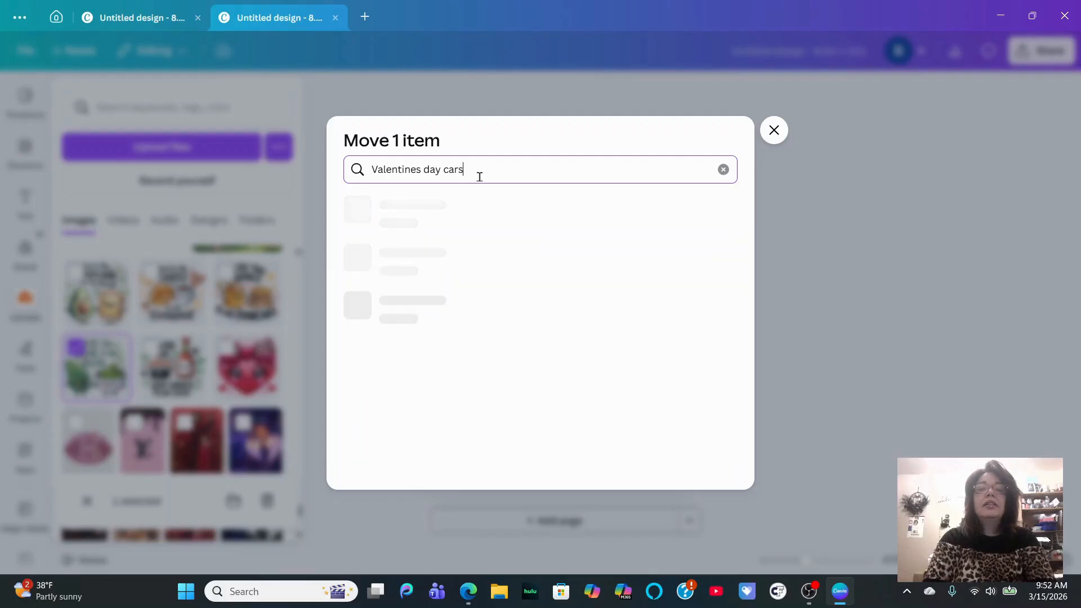
key(BackSpace)
text(ds)
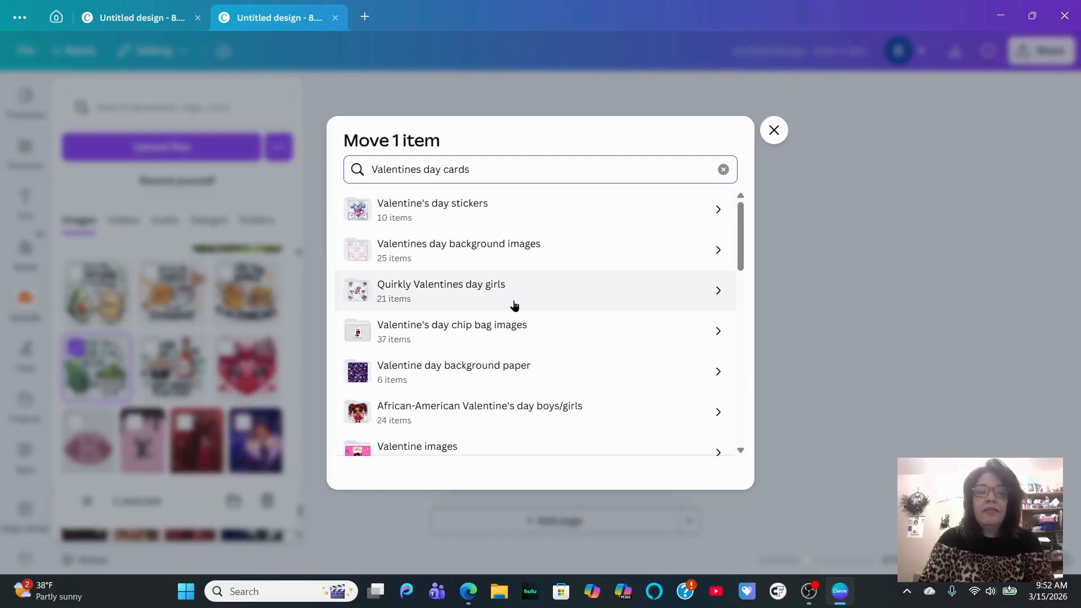
click(775, 131)
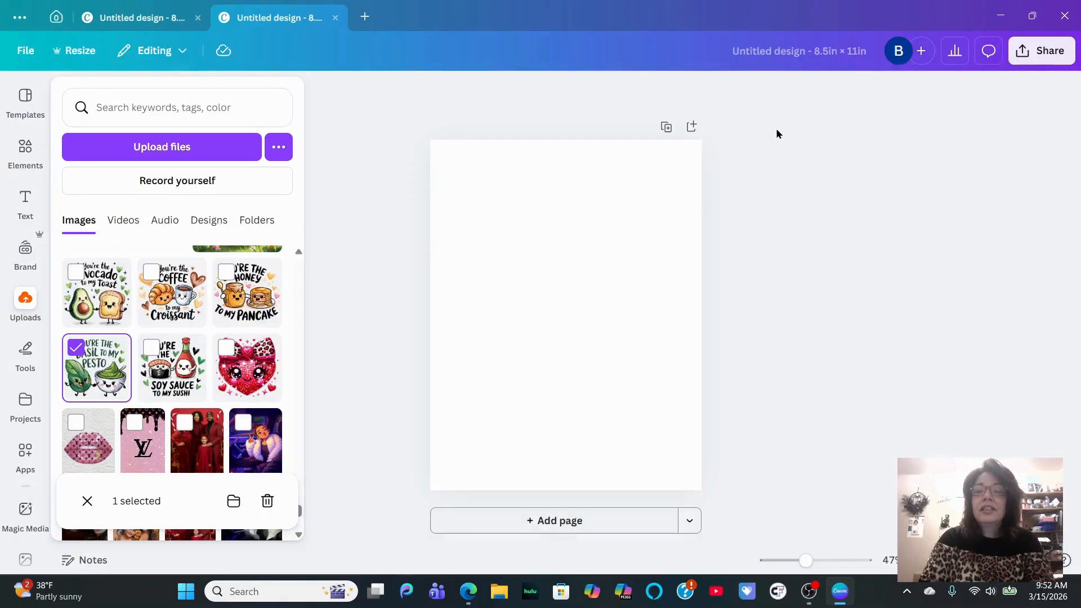
Create a folder named "Valentines' day cards" inside the "Easter coloring pages" folder.
click(56, 17)
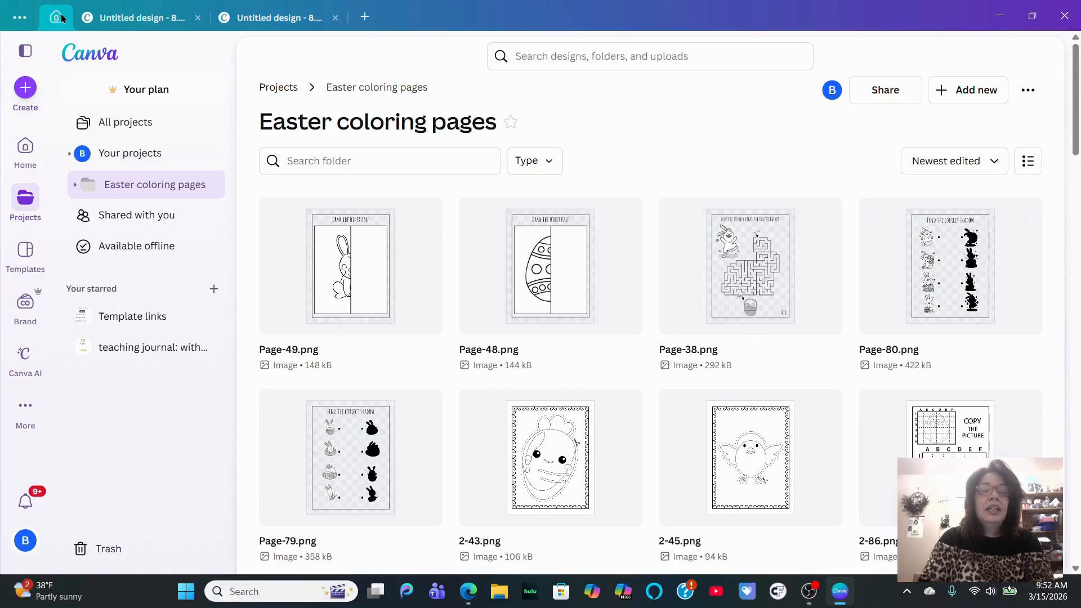
click(974, 91)
click(874, 158)
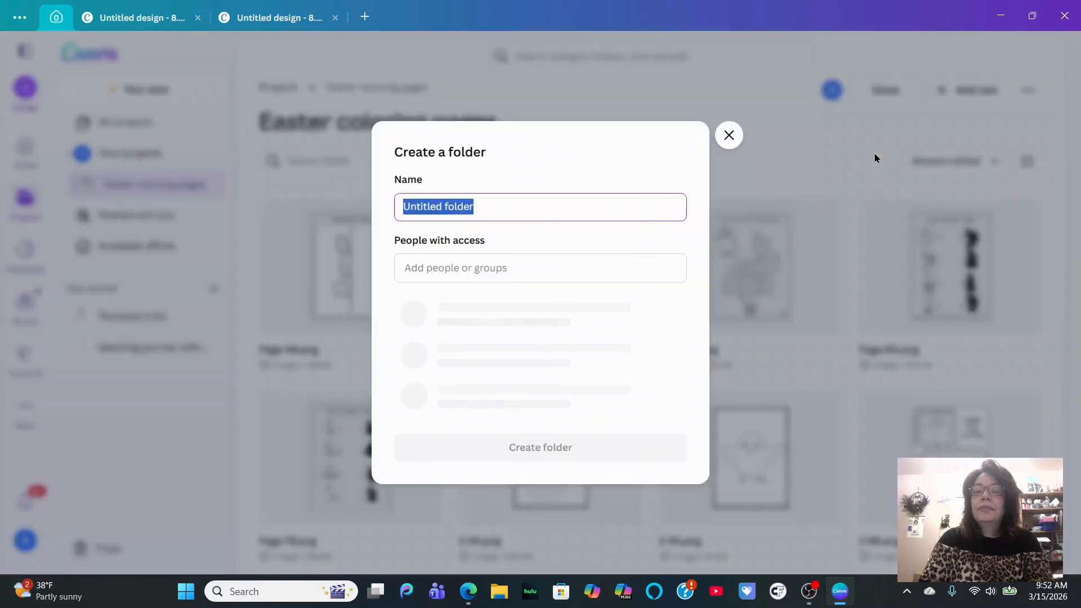
text(Valentines' day cards)
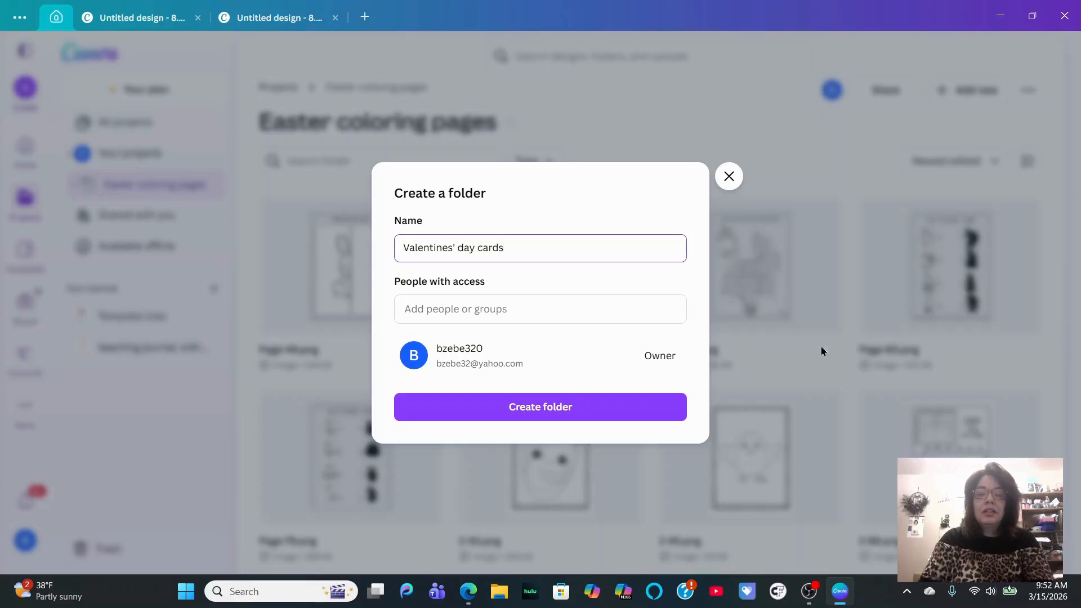
click(589, 407)
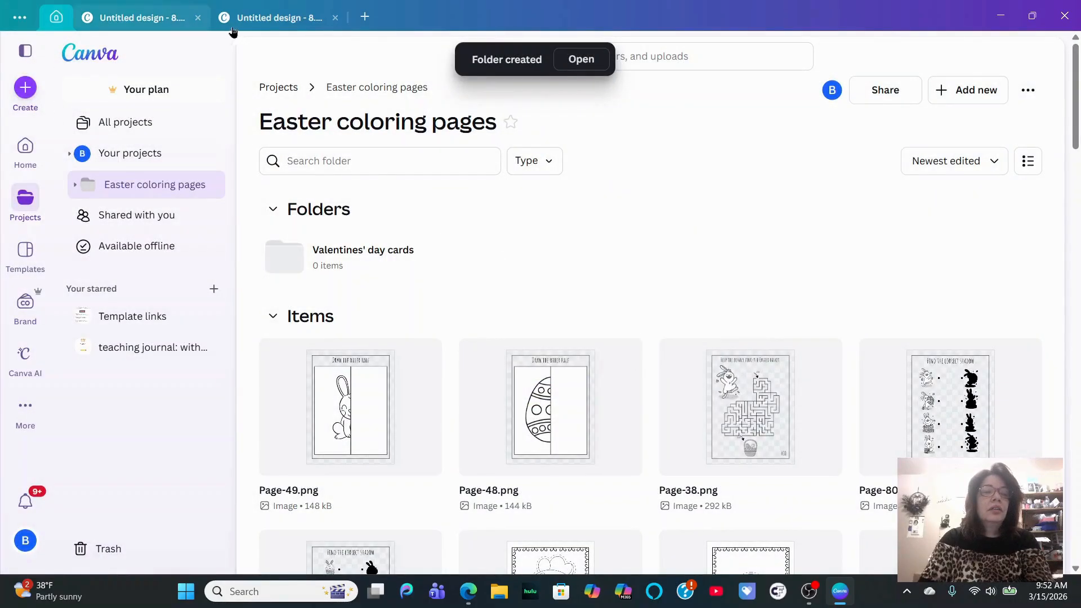
Add the avocado and toast, coffee and croissant, soy sauce and sushi, and honey and pancake images in the second design's uploads to the selection.
click(283, 23)
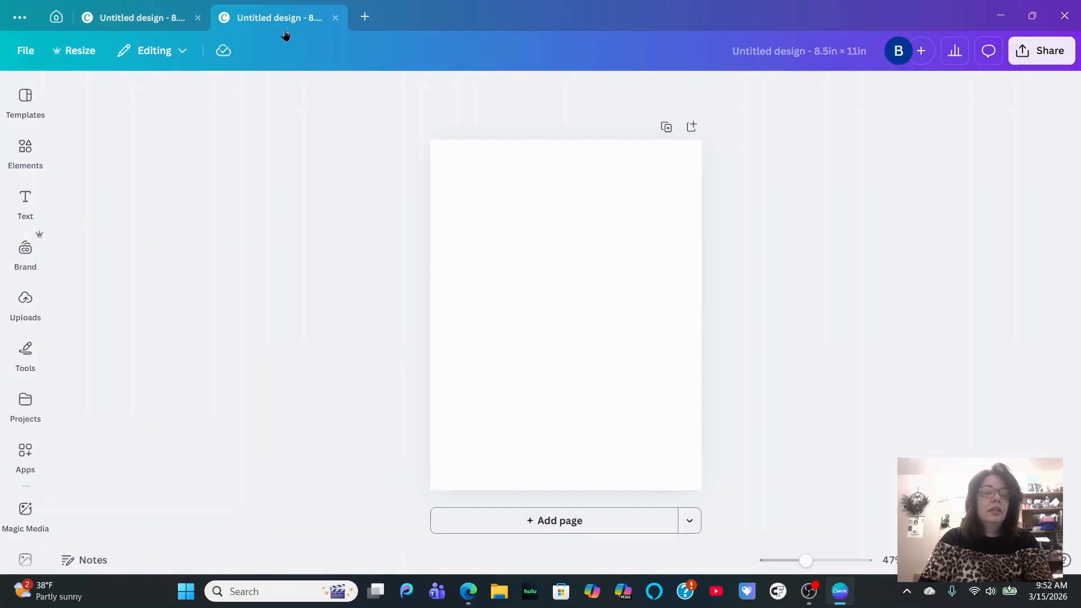
click(28, 298)
click(77, 274)
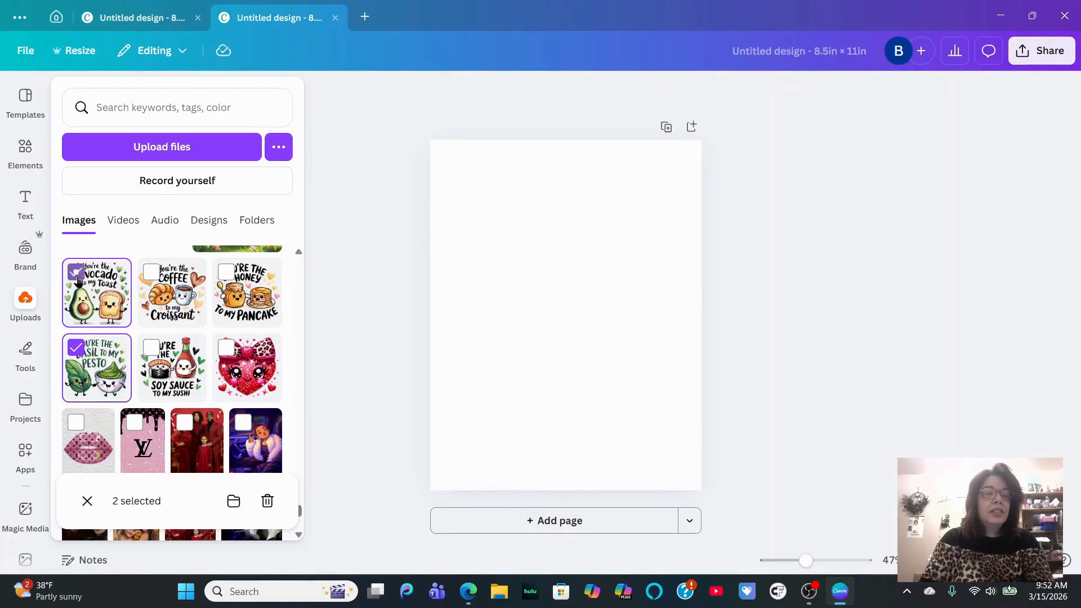
click(149, 276)
click(150, 349)
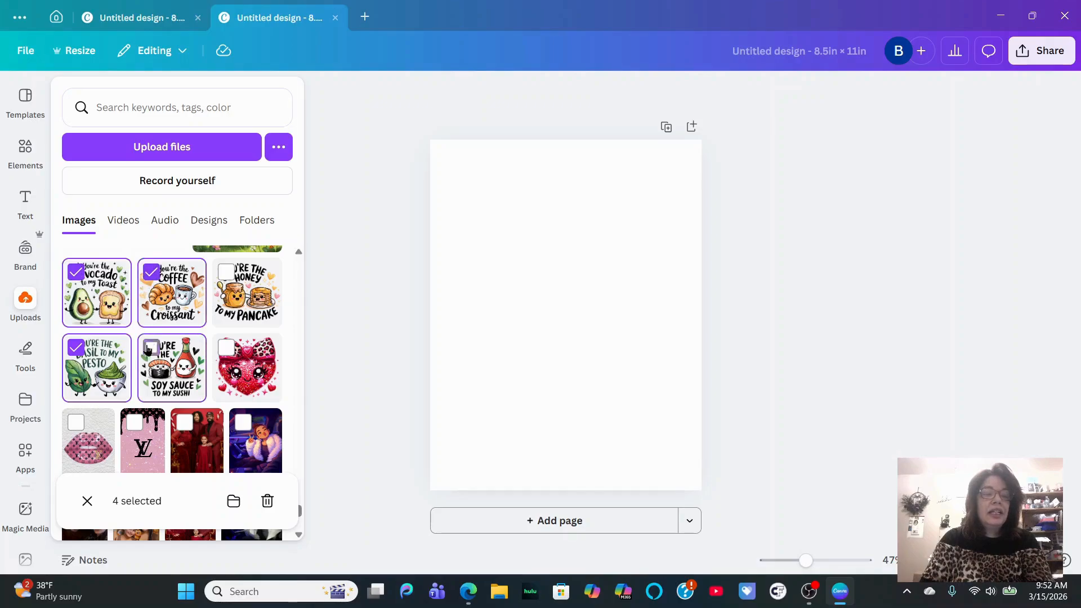
click(216, 280)
scroll(214, 285, up, 4)
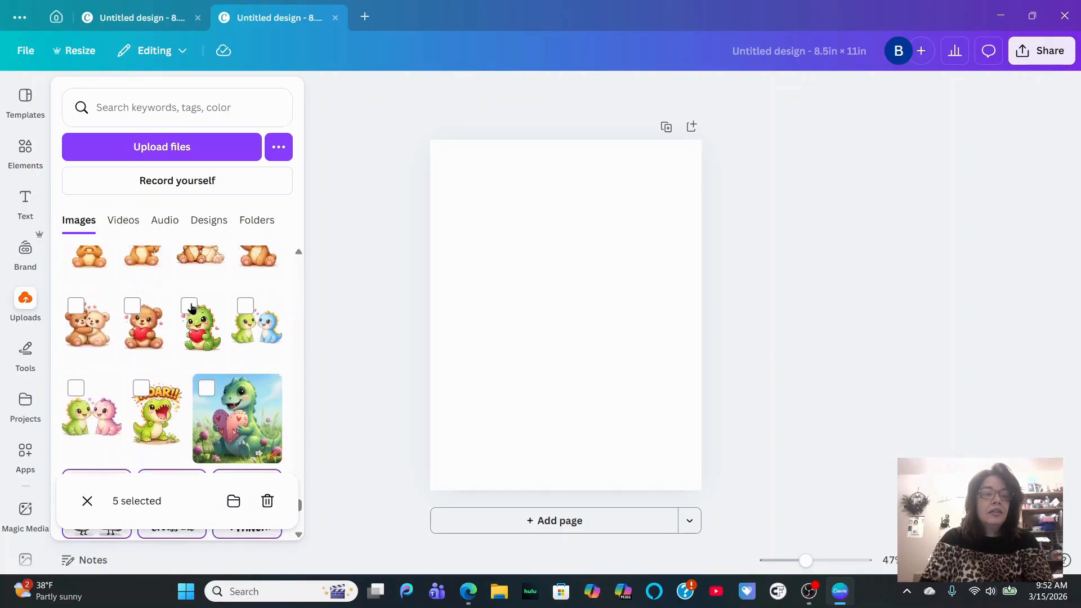
Add the five dinosaur images, the bear holding a heart and the cuddling bear couple to the Valentine selection.
click(207, 388)
click(141, 388)
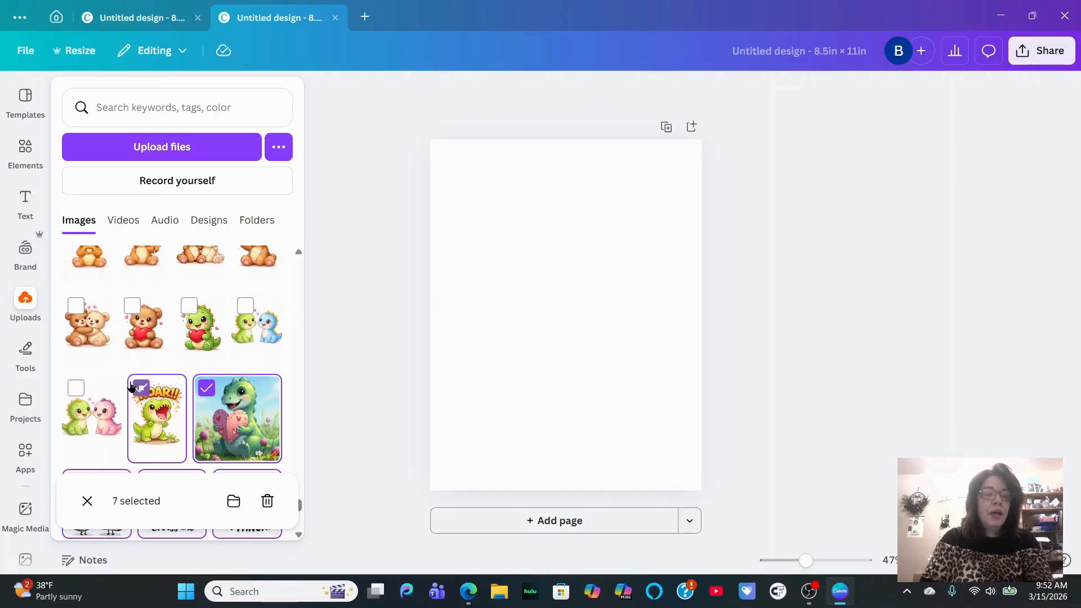
click(76, 388)
click(250, 311)
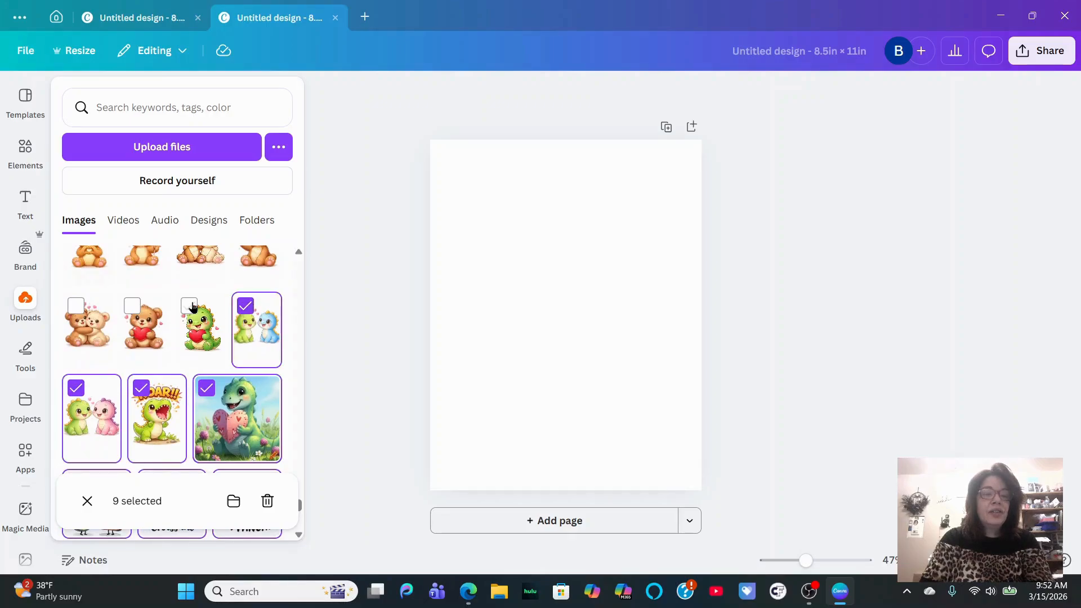
click(190, 306)
click(132, 306)
click(76, 306)
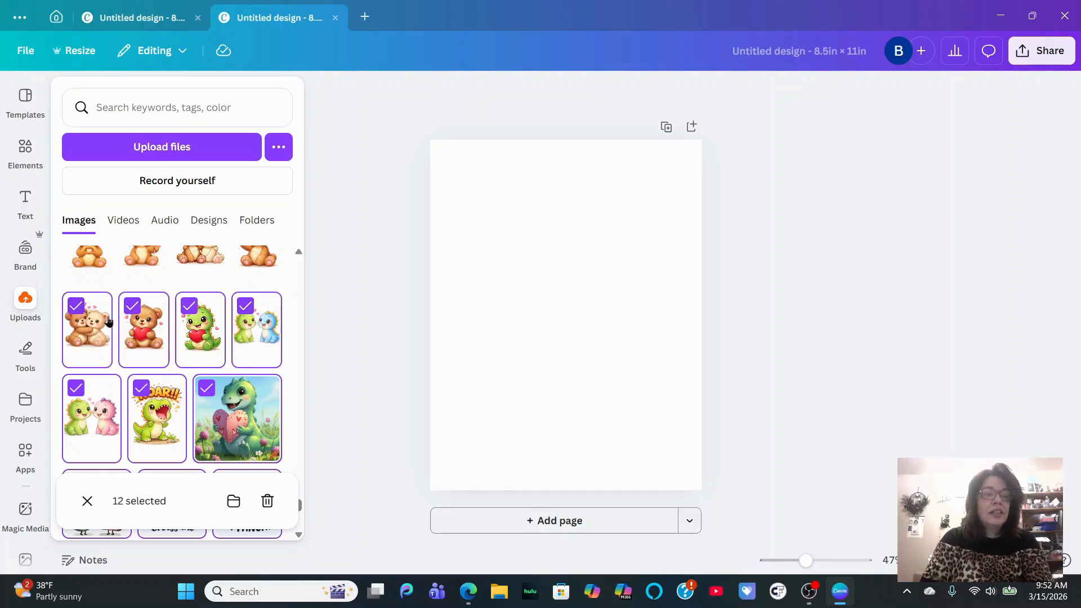
Add the row of four teddy bear images, the pink and green dinosaurs, and both foxes to the selection.
scroll(106, 341, up, 3)
click(75, 366)
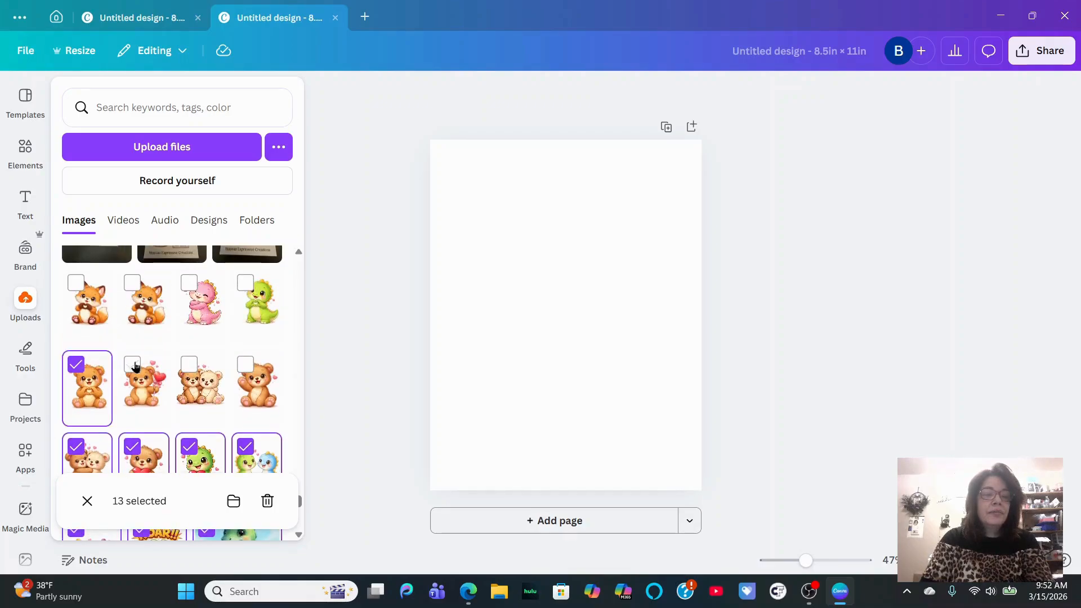
click(135, 367)
click(192, 367)
click(244, 366)
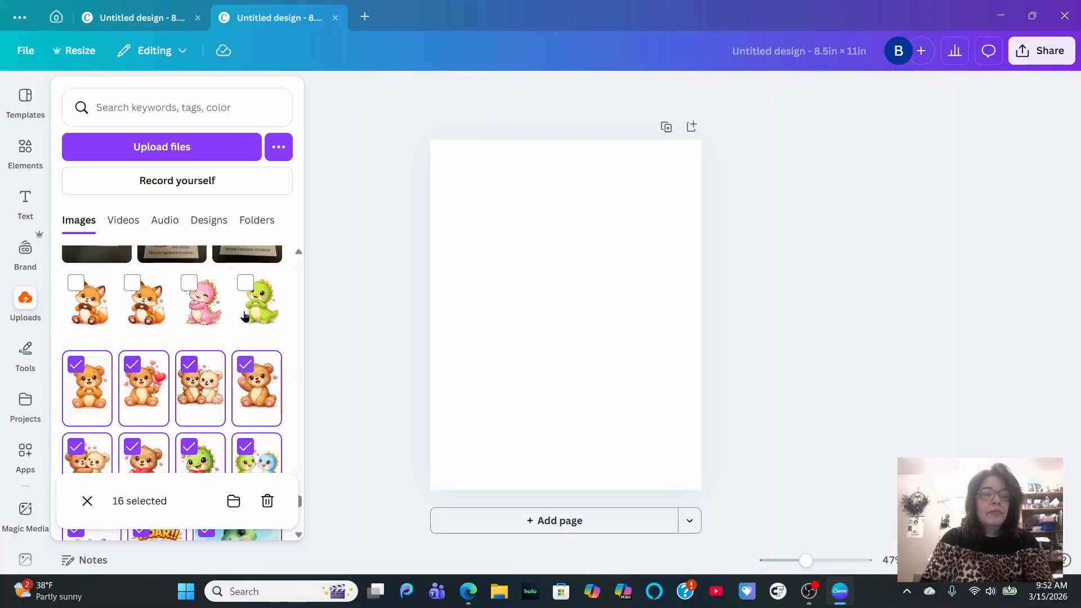
click(247, 283)
click(191, 283)
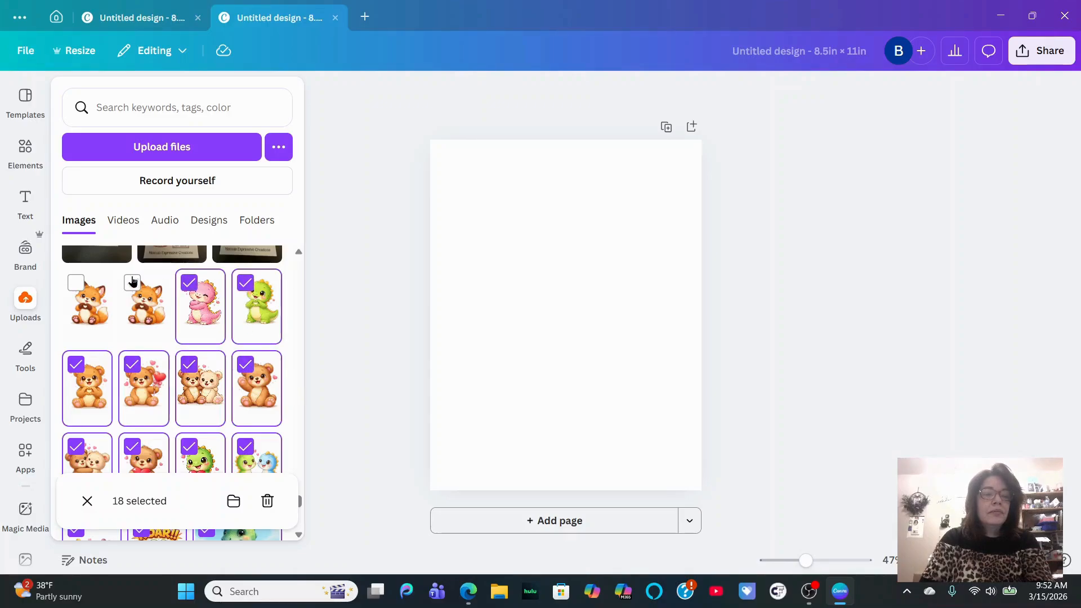
click(133, 283)
click(76, 282)
Add the eight photos of printed Valentine cards beside and below the heart outline to the selection.
scroll(193, 345, up, 3)
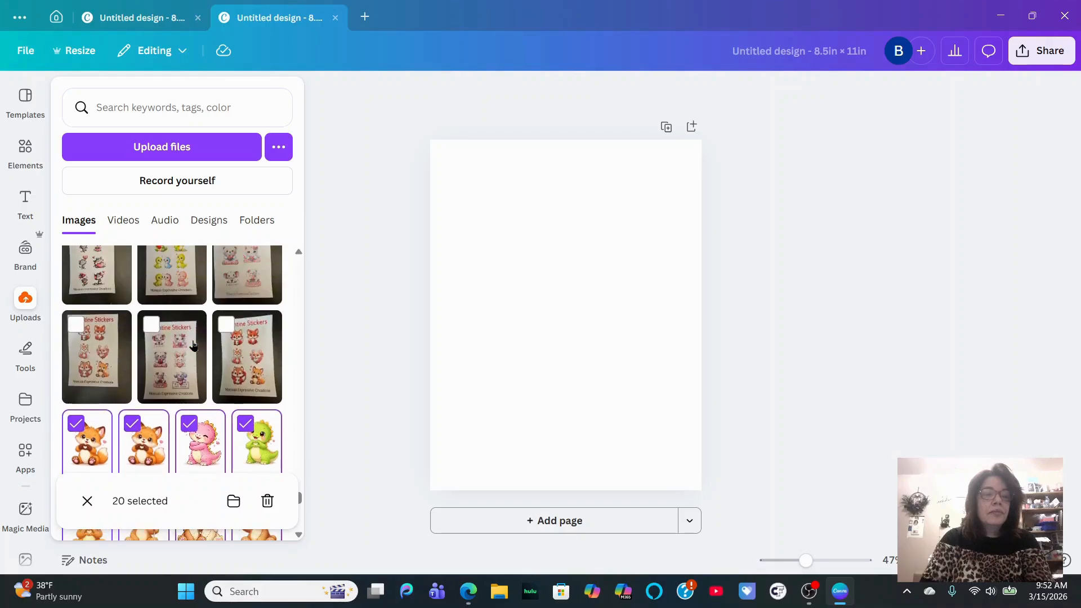
scroll(222, 354, up, 5)
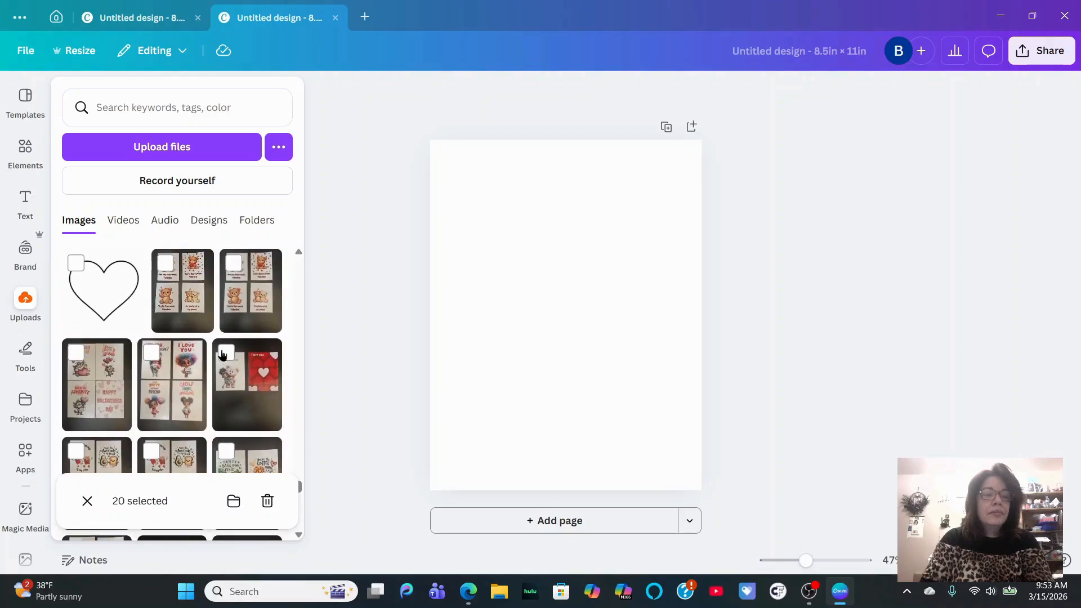
click(180, 304)
click(224, 311)
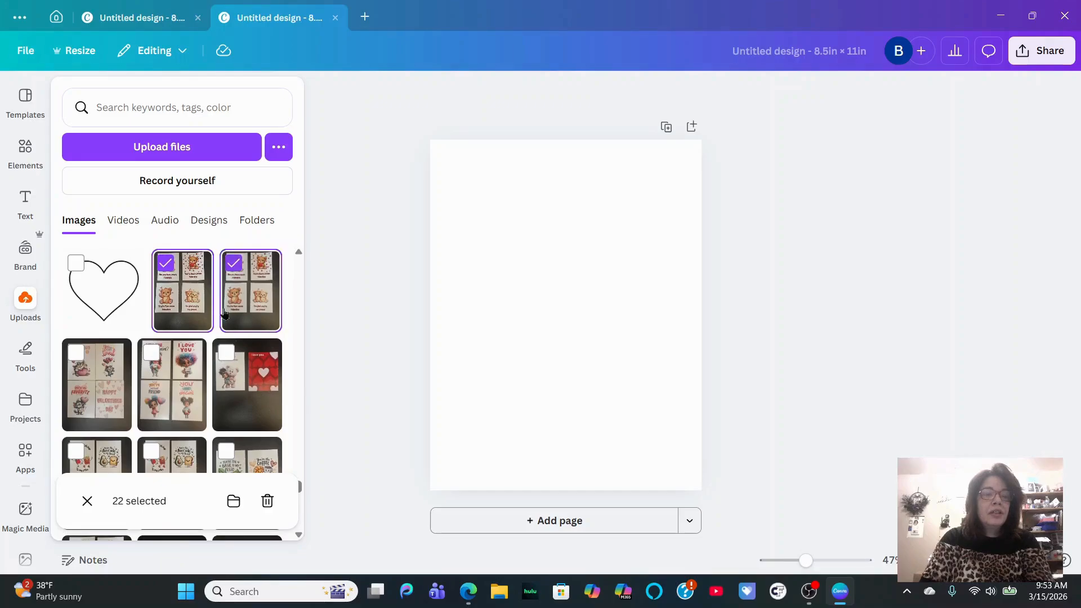
click(225, 353)
click(158, 357)
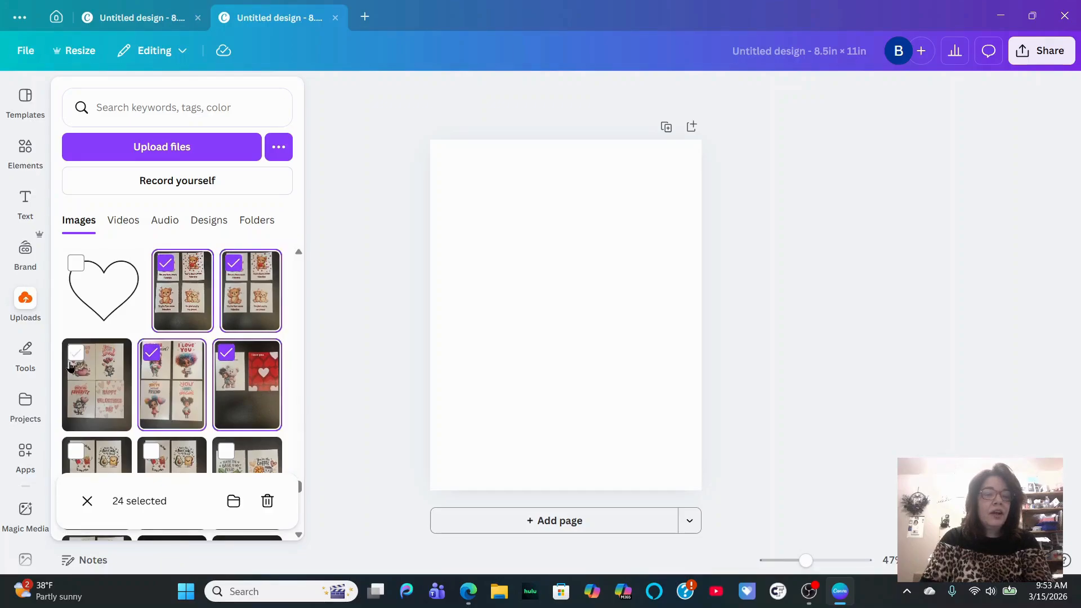
click(80, 369)
click(78, 448)
click(197, 458)
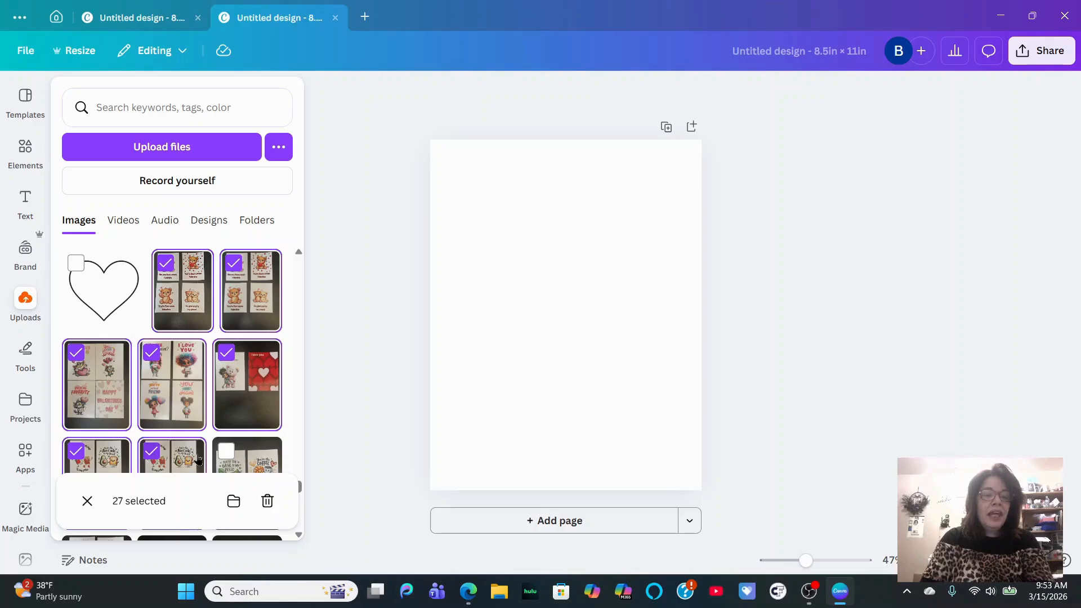
click(222, 455)
Check the uploads for more Valentine card images and move the selected ones into the "Valentines' day cards" folder.
scroll(212, 389, up, 4)
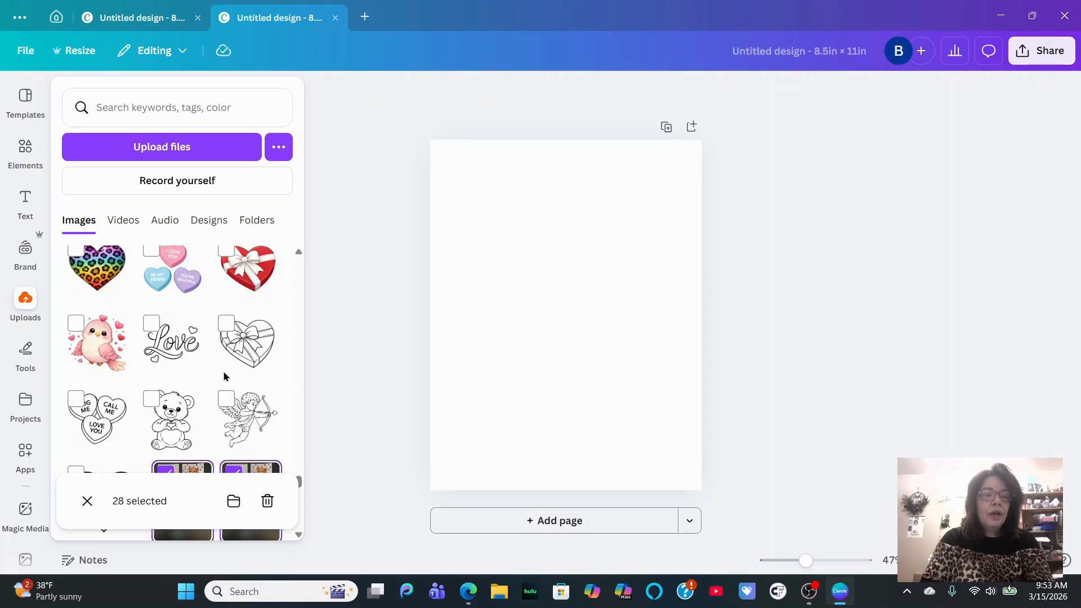
scroll(208, 366, up, 5)
scroll(203, 358, up, 10)
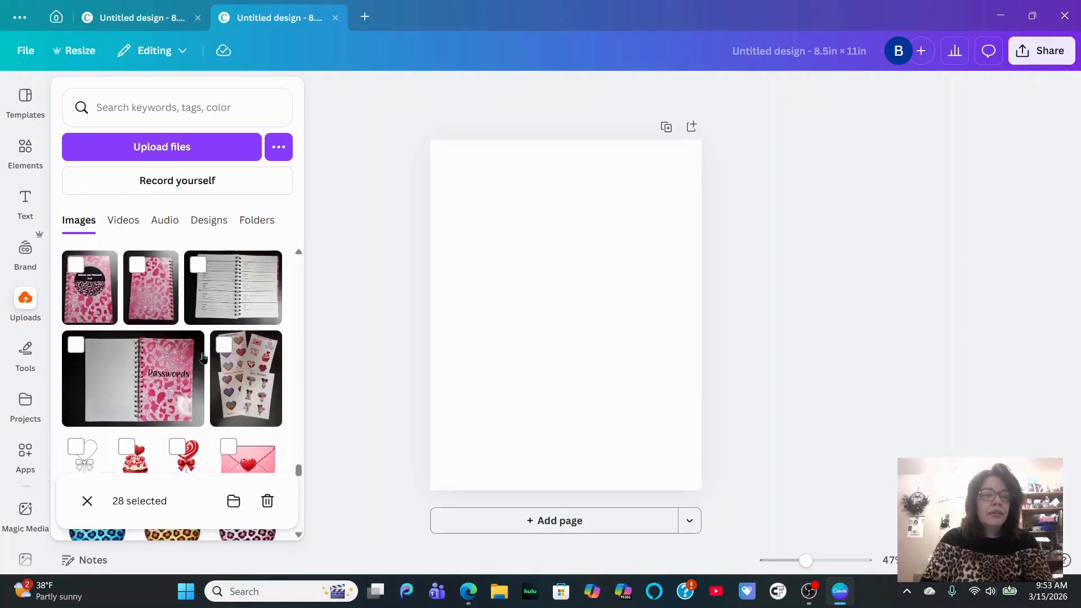
scroll(203, 358, down, 15)
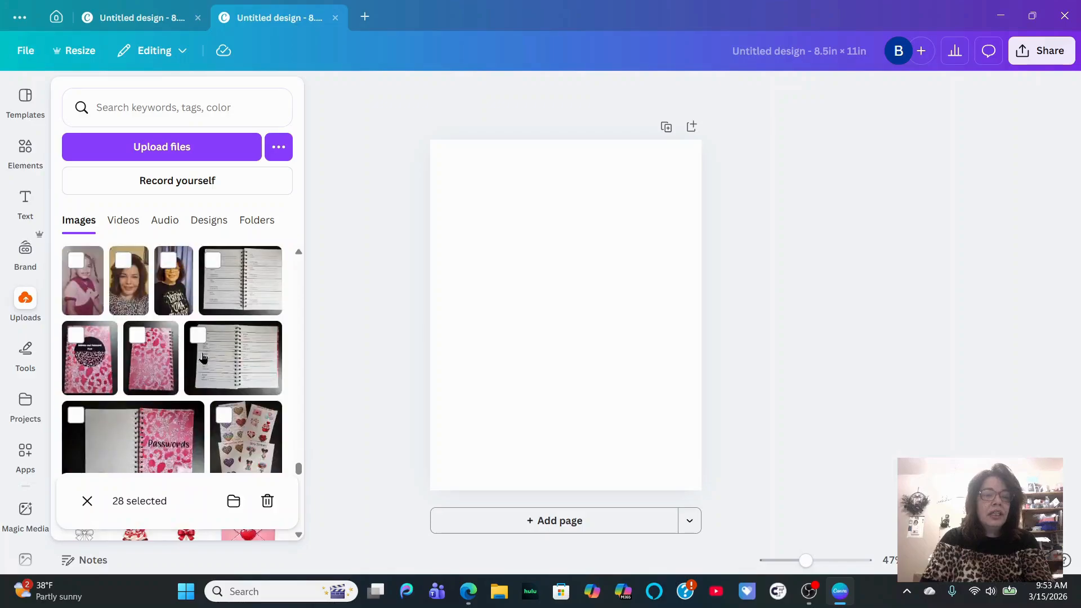
scroll(203, 358, down, 15)
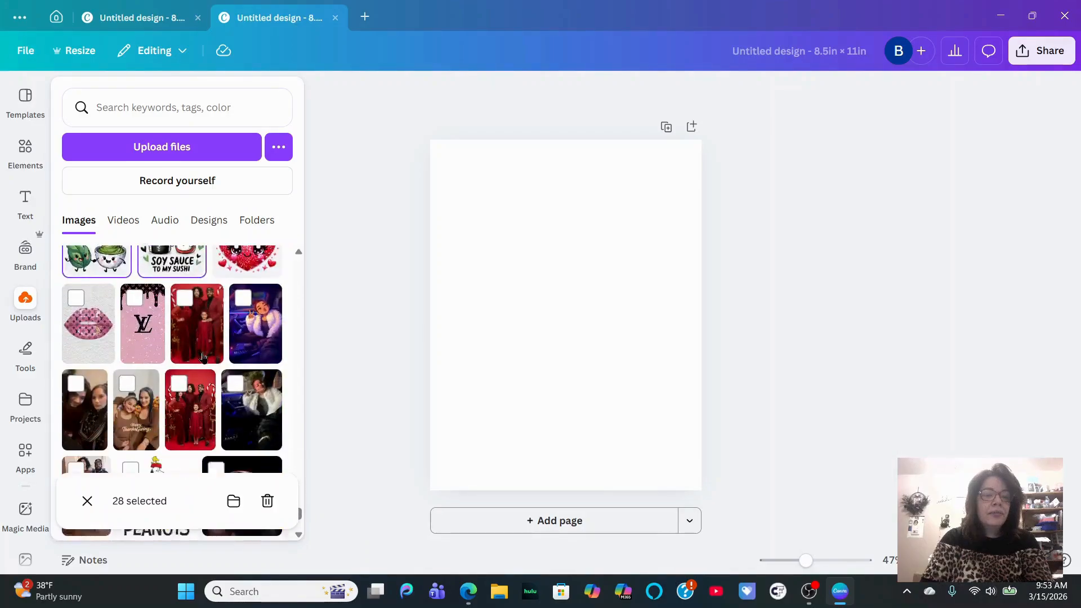
scroll(203, 358, up, 15)
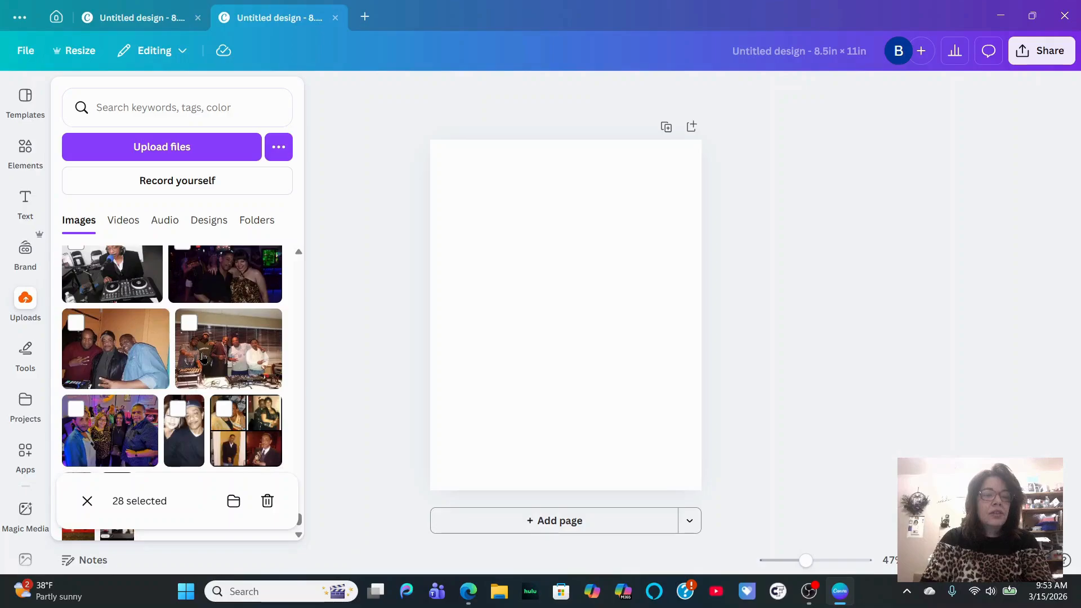
scroll(203, 358, down, 5)
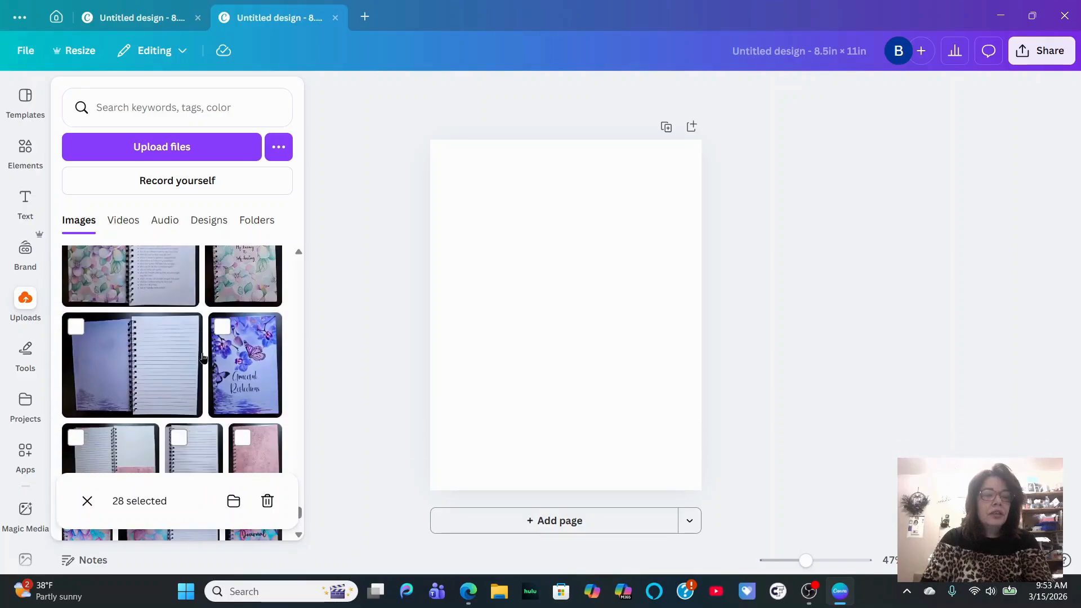
click(233, 501)
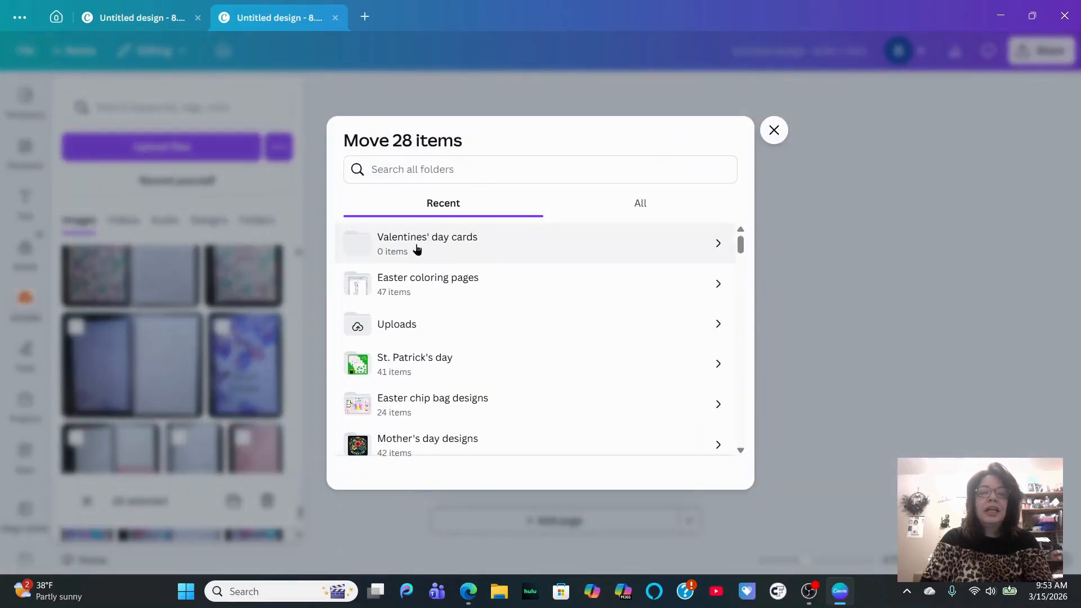
click(488, 251)
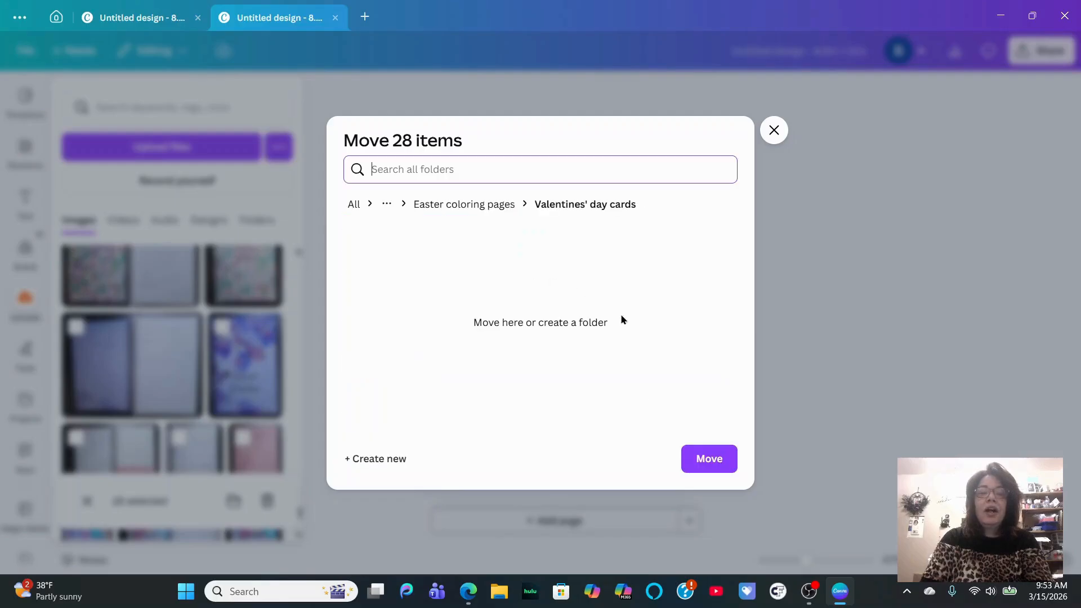
click(714, 458)
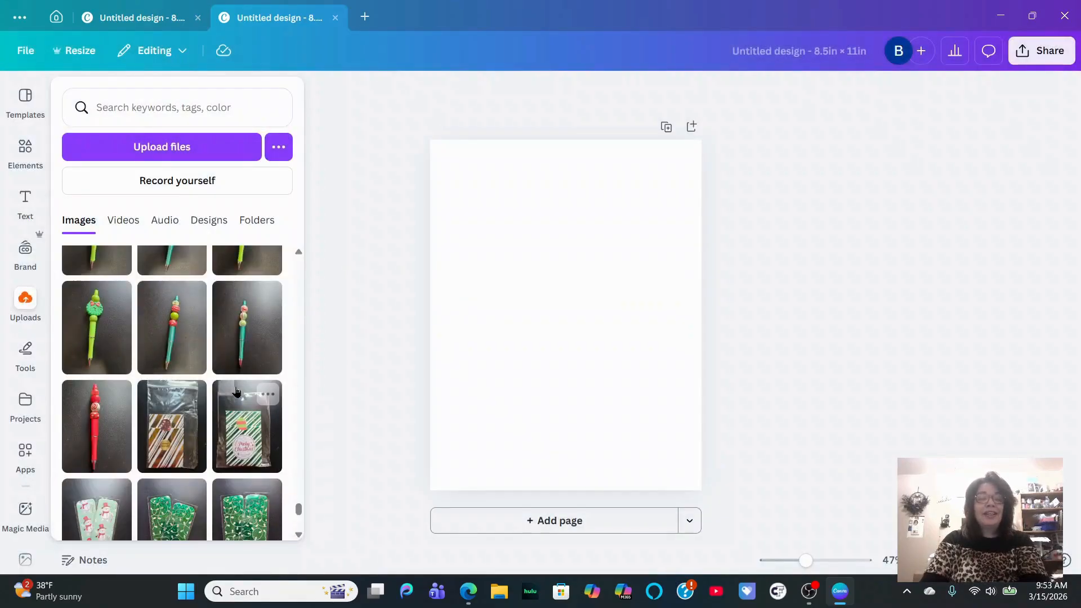
Look through the remaining uploaded images for another themed group to organize.
scroll(237, 392, down, 10)
scroll(237, 391, down, 5)
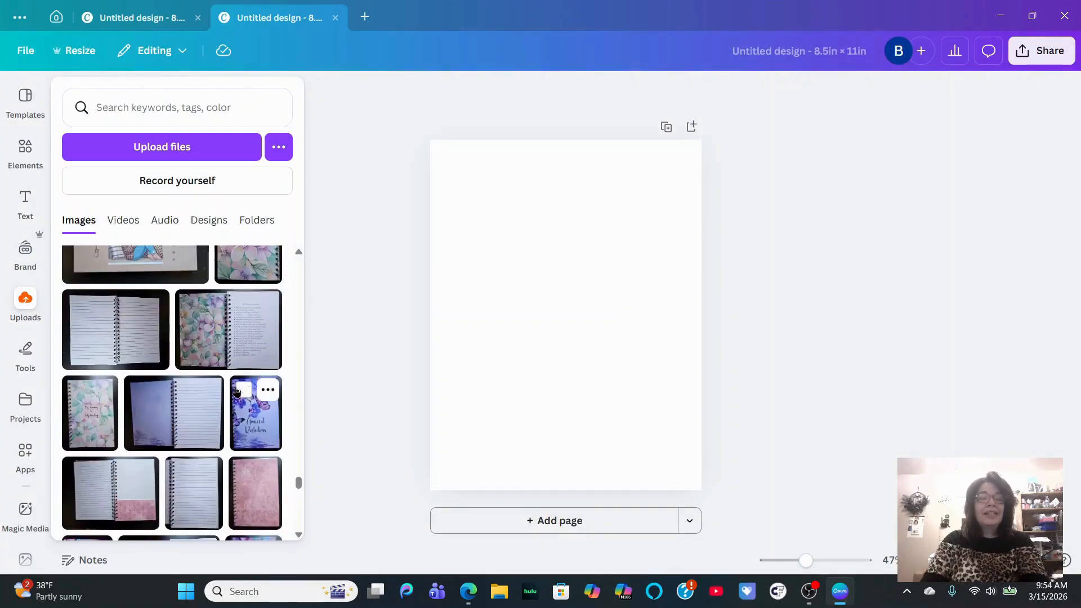
scroll(237, 391, down, 10)
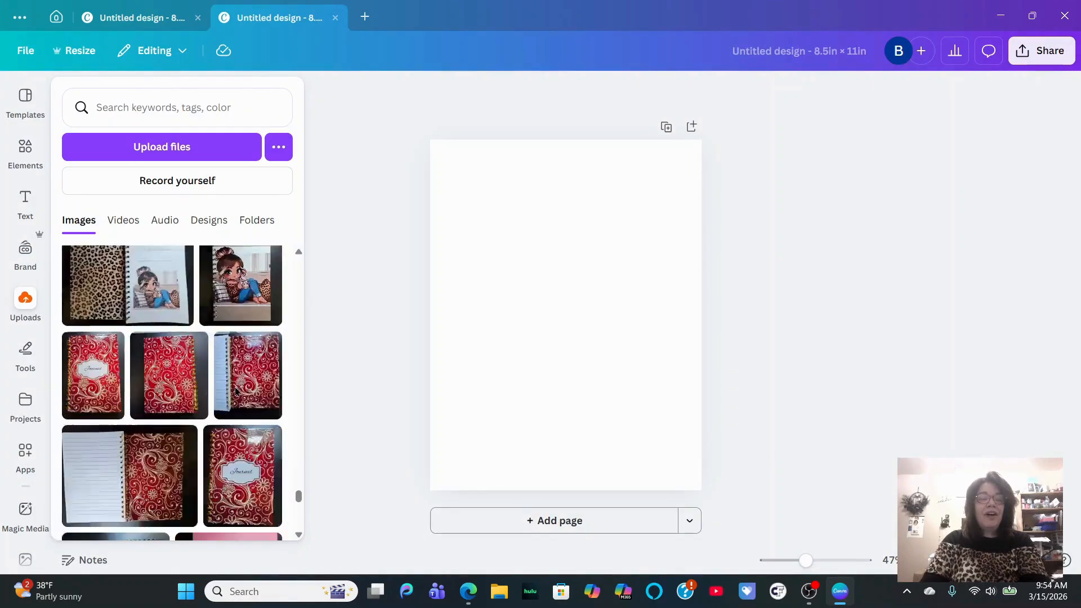
scroll(235, 391, up, 15)
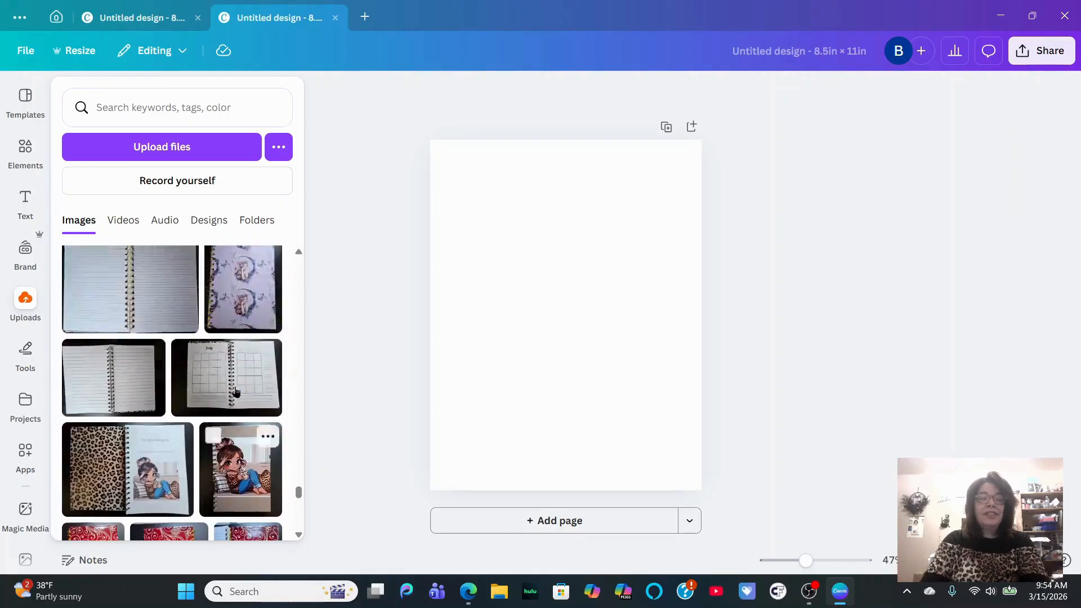
scroll(232, 376, up, 15)
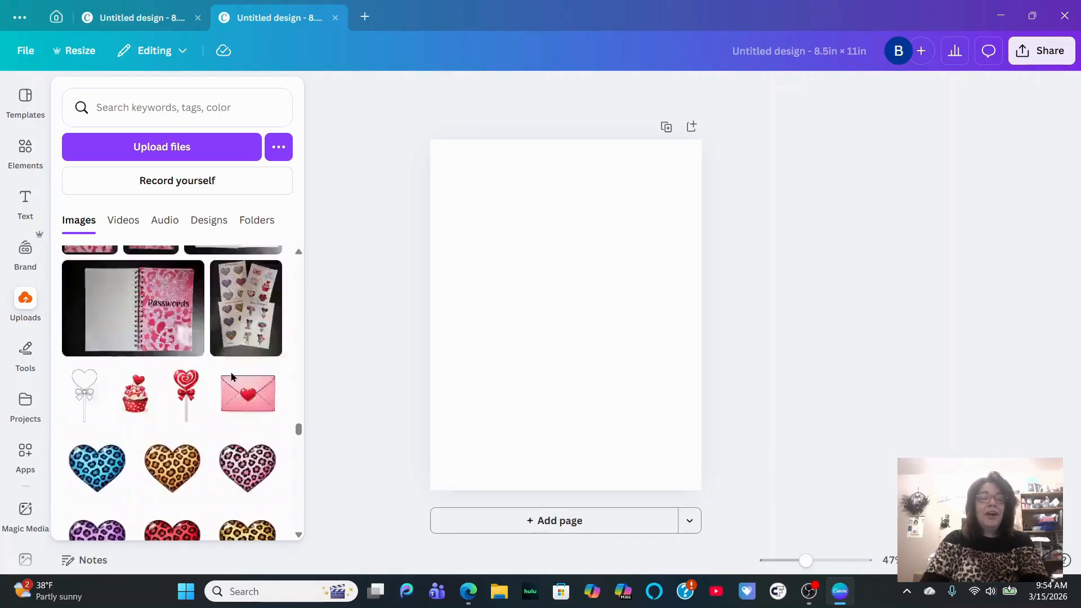
scroll(232, 376, up, 15)
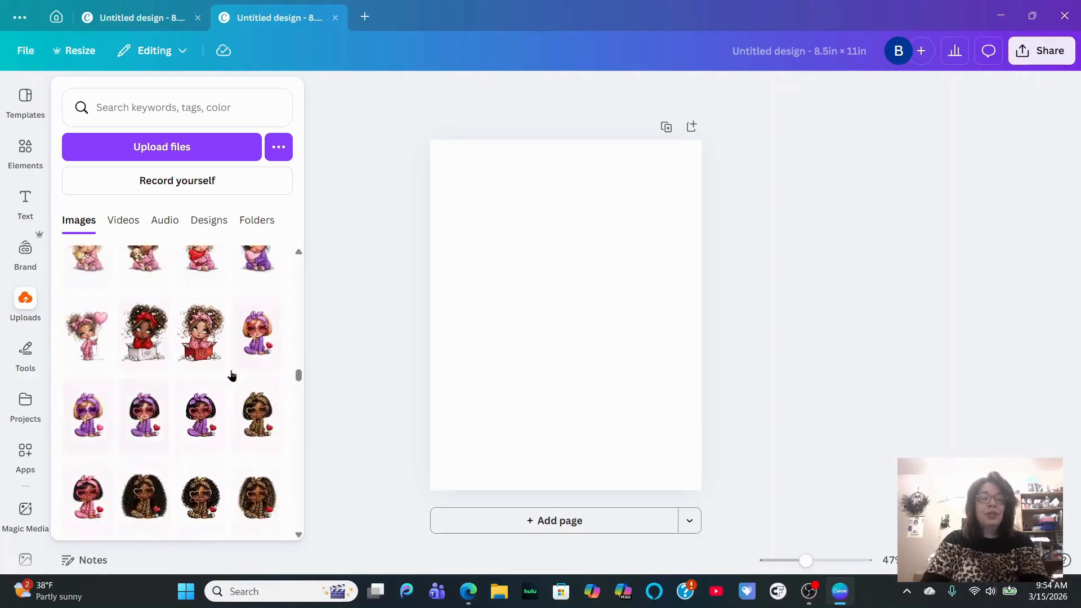
scroll(232, 376, up, 15)
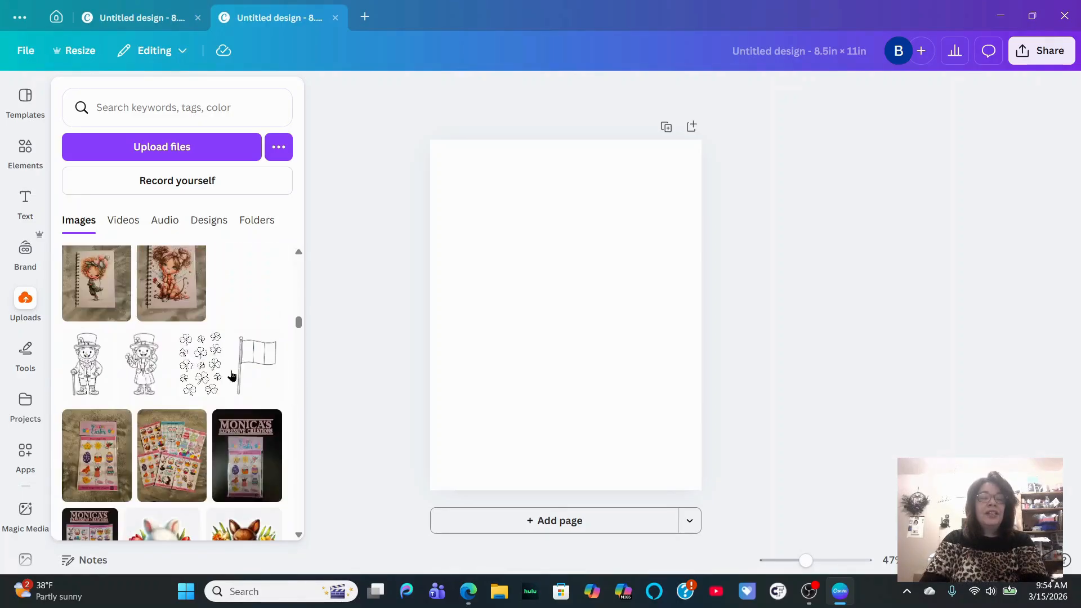
scroll(232, 376, up, 15)
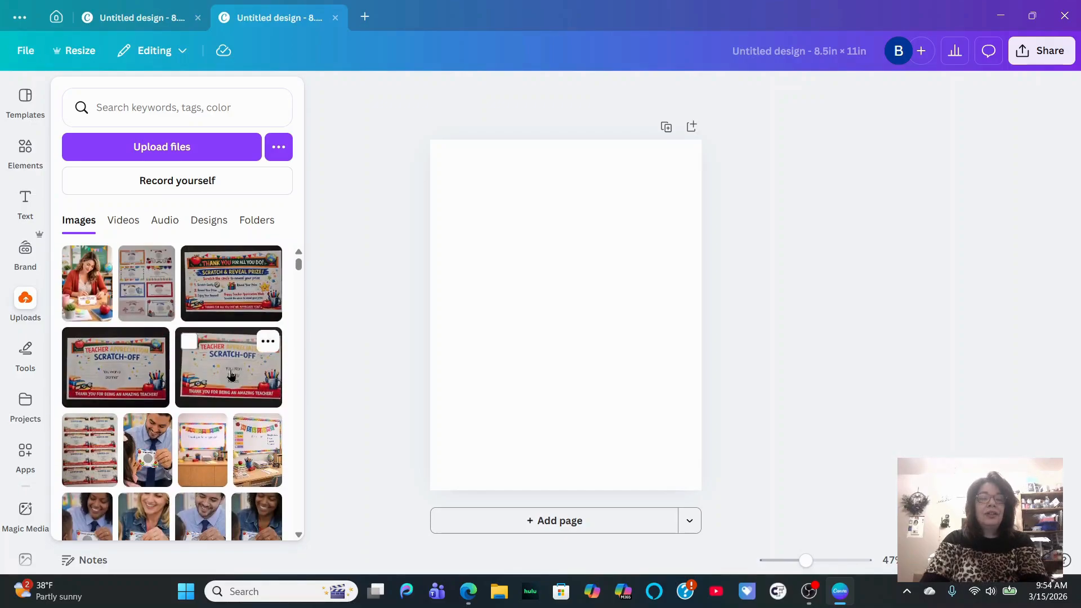
scroll(232, 376, down, 15)
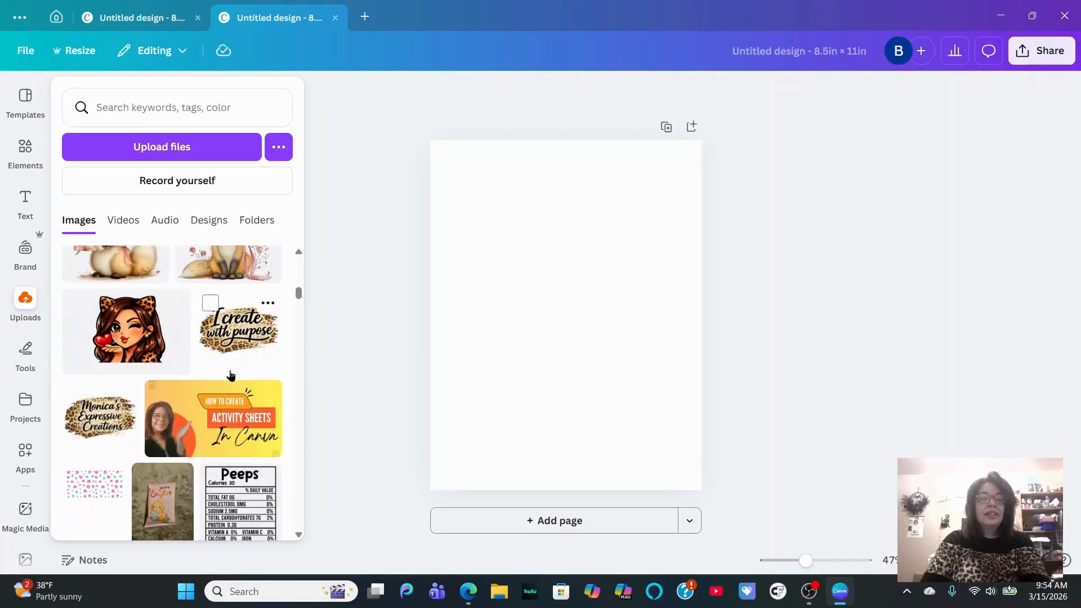
scroll(231, 376, down, 10)
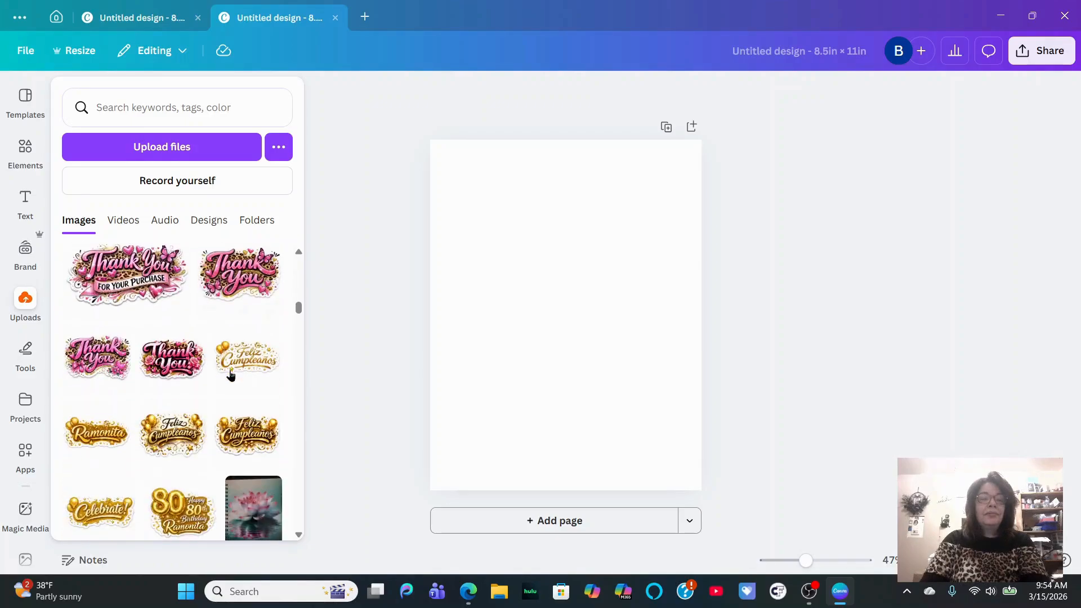
Select the four pink "Thank You" sticker images in the uploads, including the "For Your Purchase" one.
scroll(231, 376, up, 3)
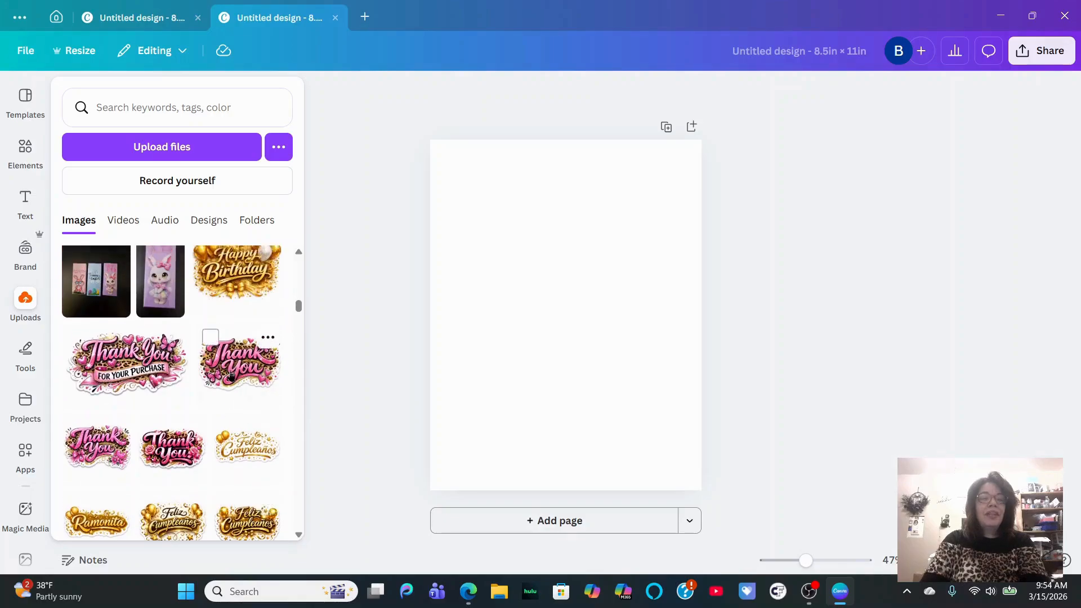
scroll(231, 376, up, 2)
scroll(230, 375, down, 3)
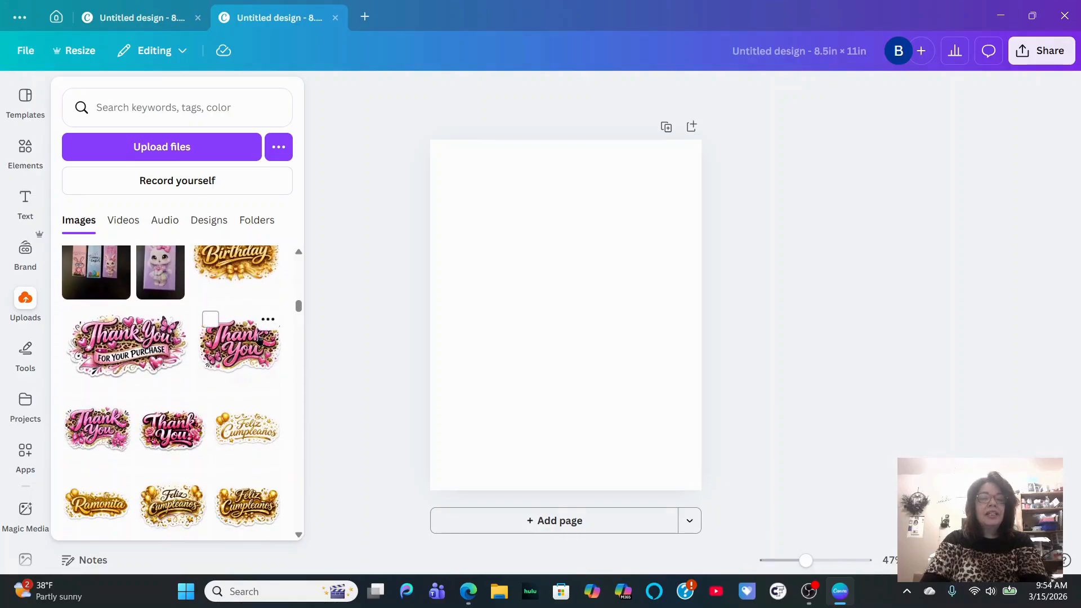
click(210, 319)
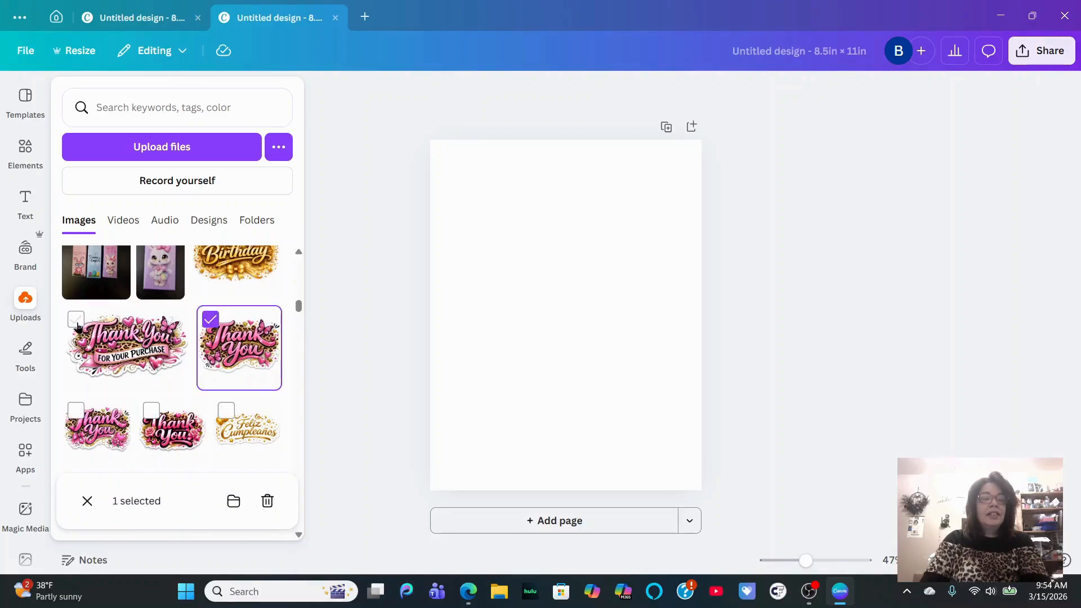
click(76, 319)
click(76, 411)
click(151, 410)
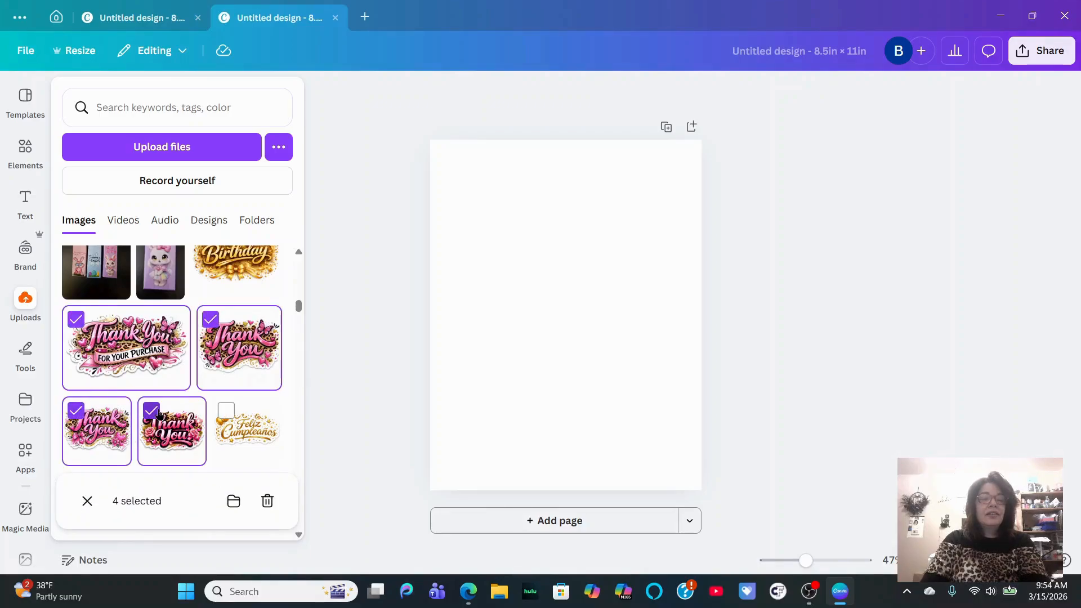
Search the destination folders for "Thank you stickers" for the selected images, then close the move dialog.
scroll(159, 415, down, 3)
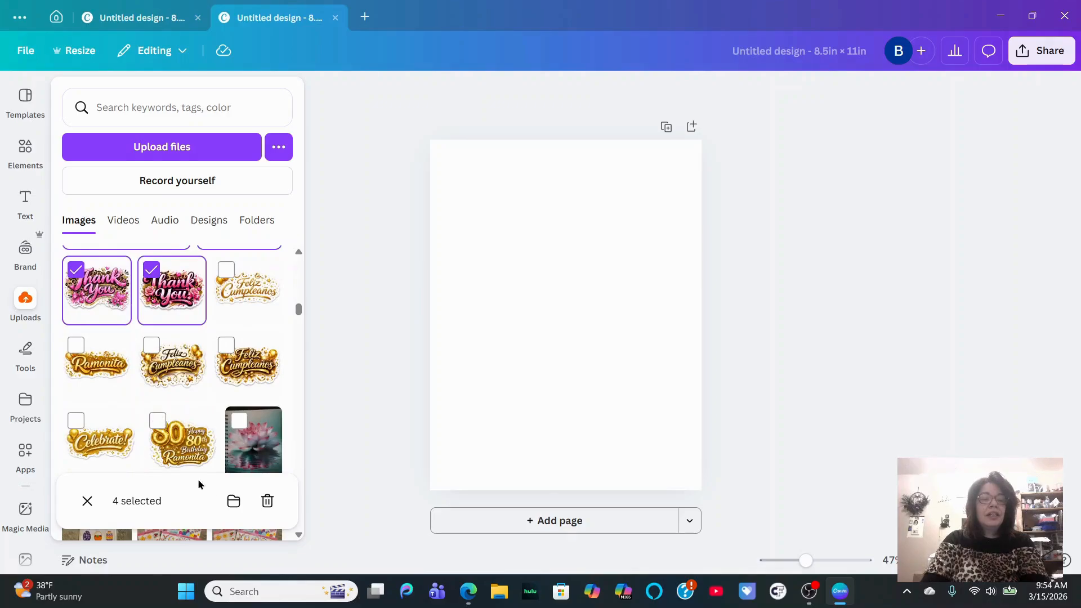
click(233, 500)
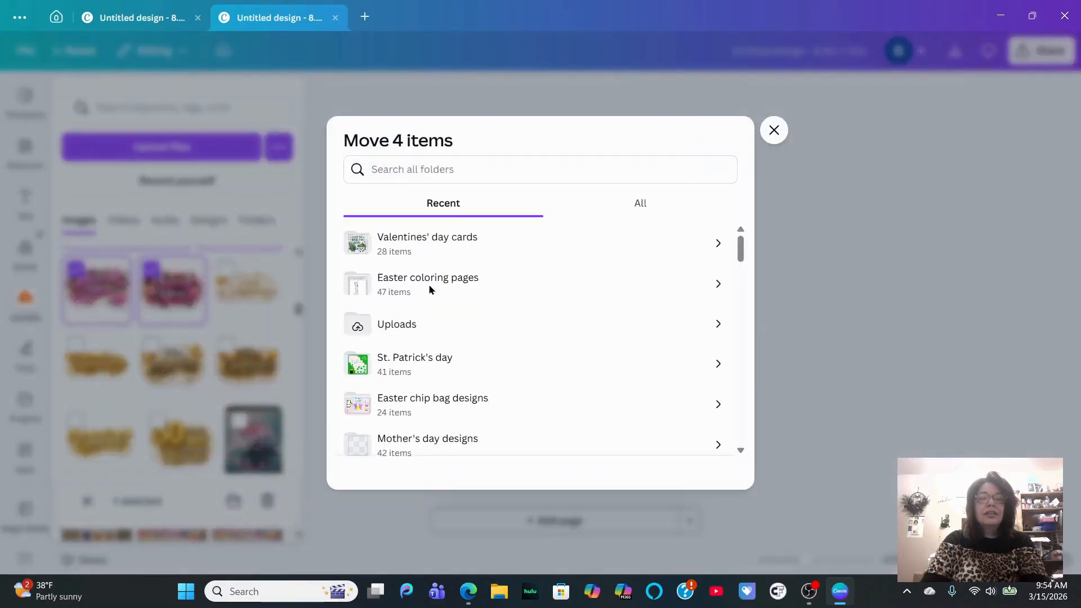
click(493, 170)
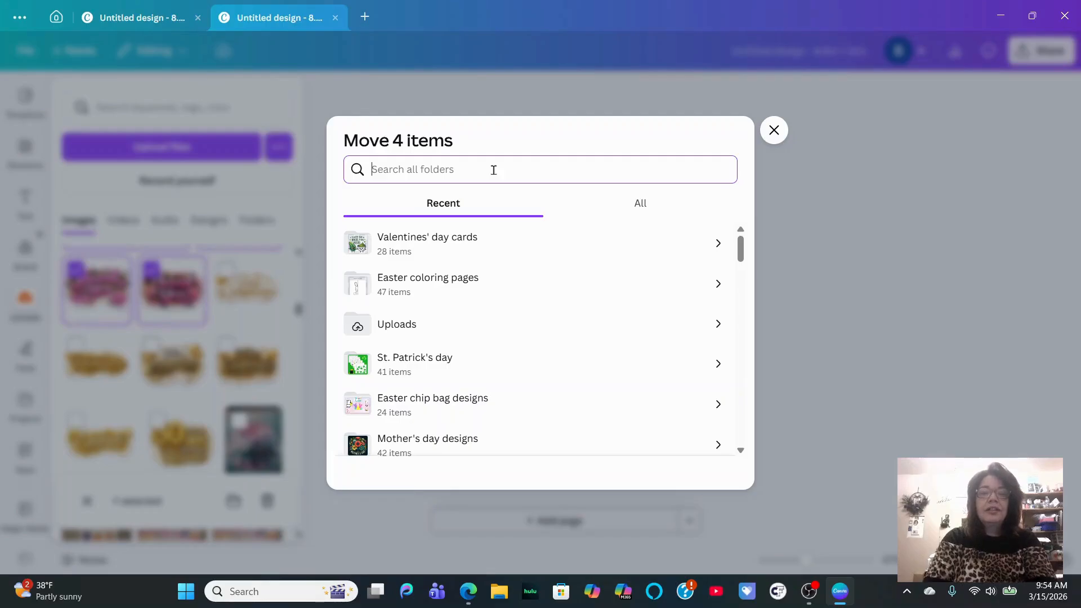
text(THank)
key(BackSpace)
key(BackSpace)
key(BackSpace)
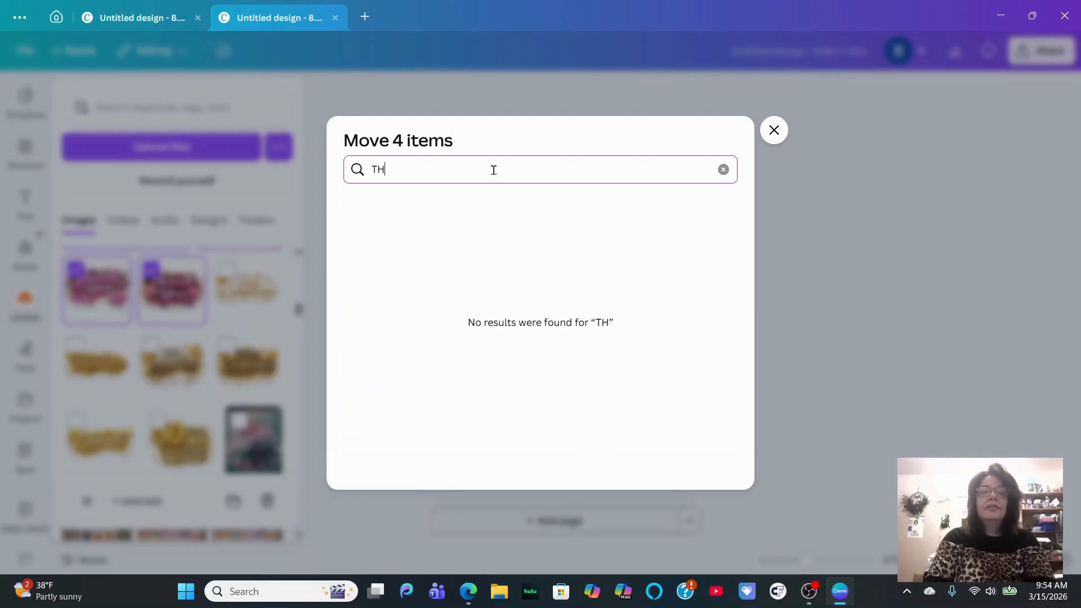
key(BackSpace)
text(hank you sti)
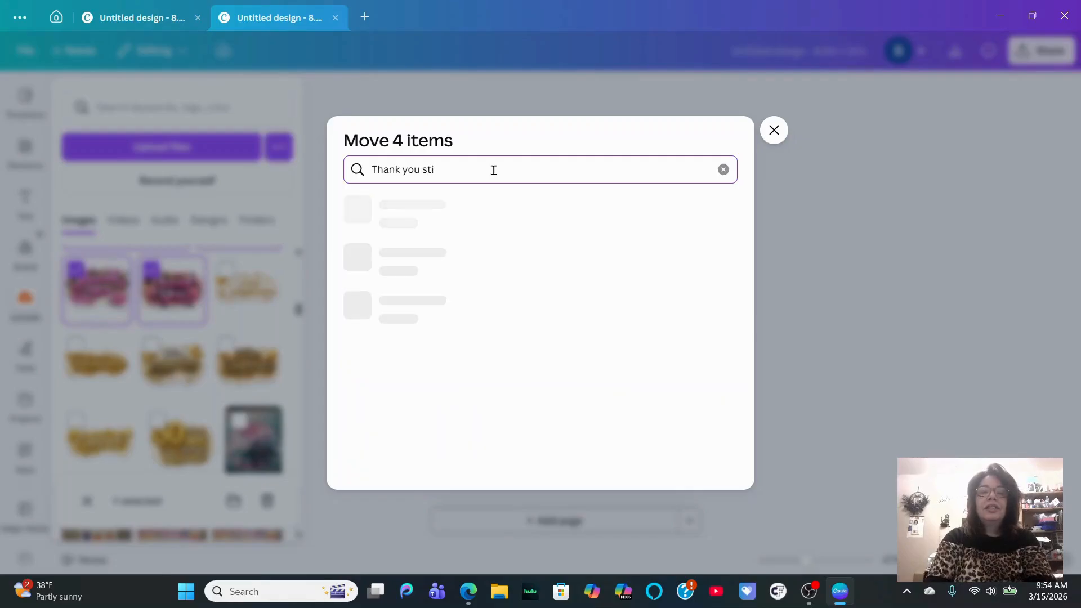
text(ckers)
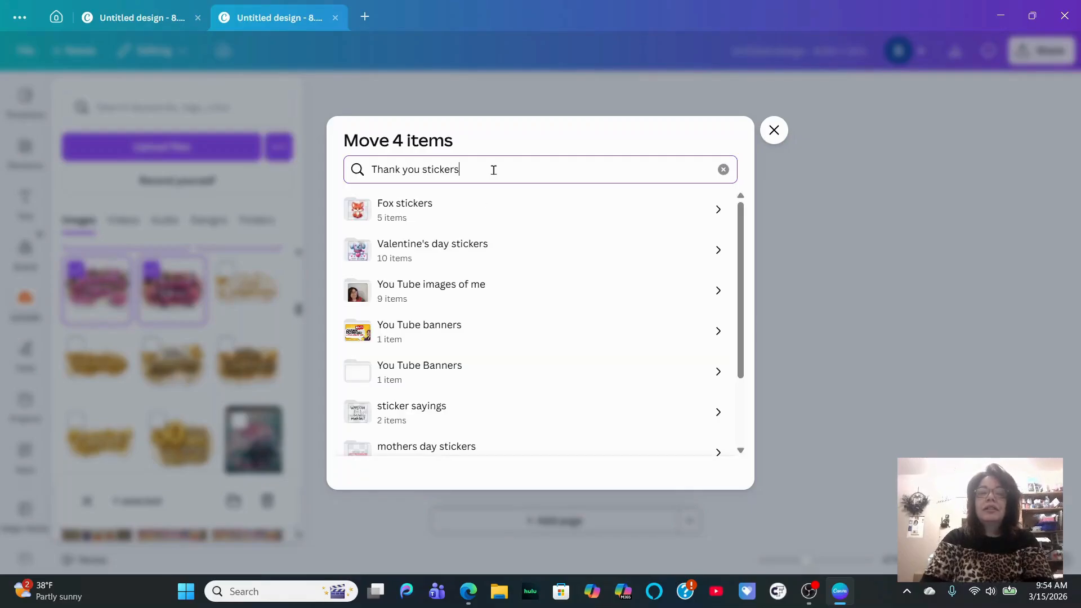
scroll(546, 276, down, 2)
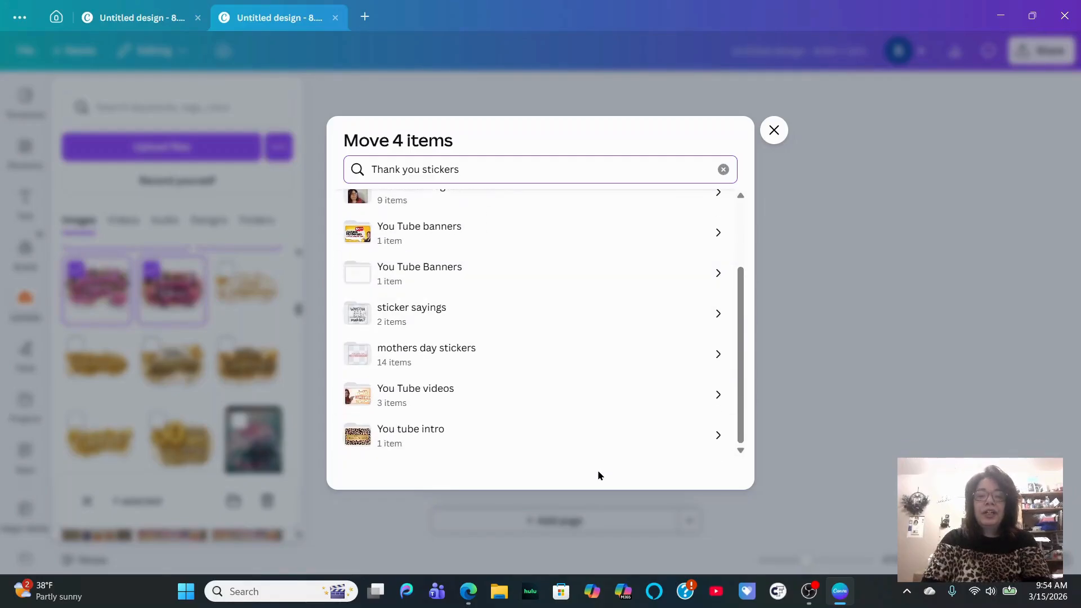
drag(741, 335, 738, 235)
click(774, 132)
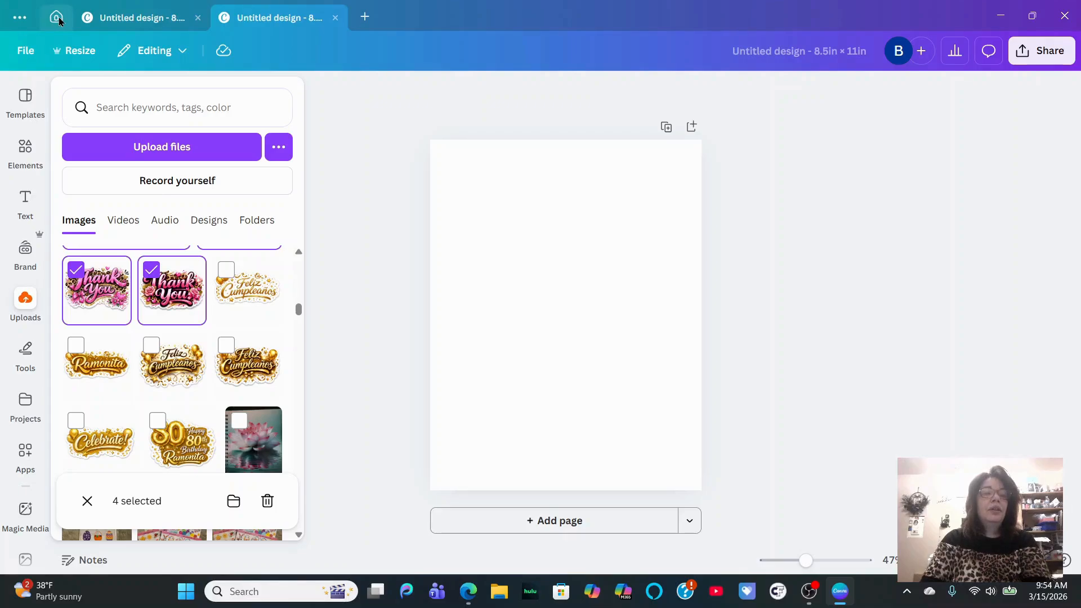
Move "Thank you sticker.png" into a new folder in Uploads named "Thank you stickers".
right_click(170, 301)
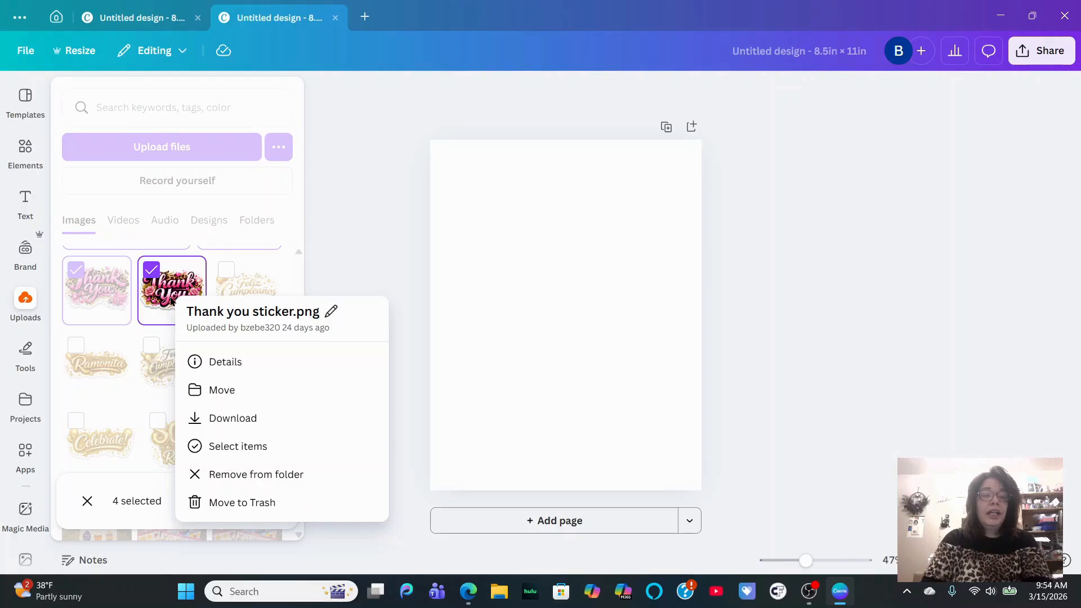
click(227, 448)
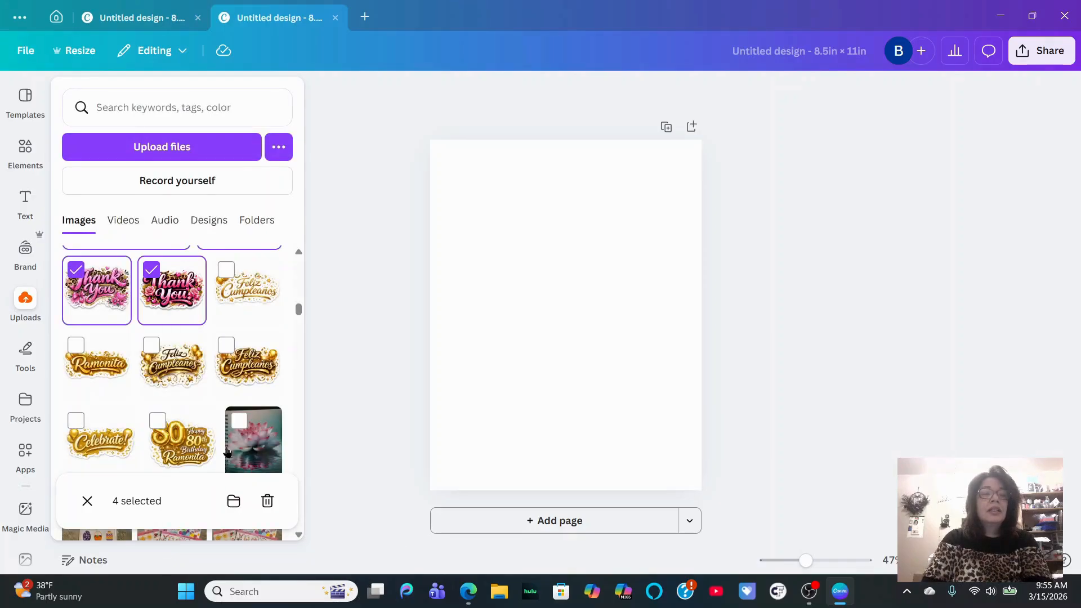
right_click(182, 308)
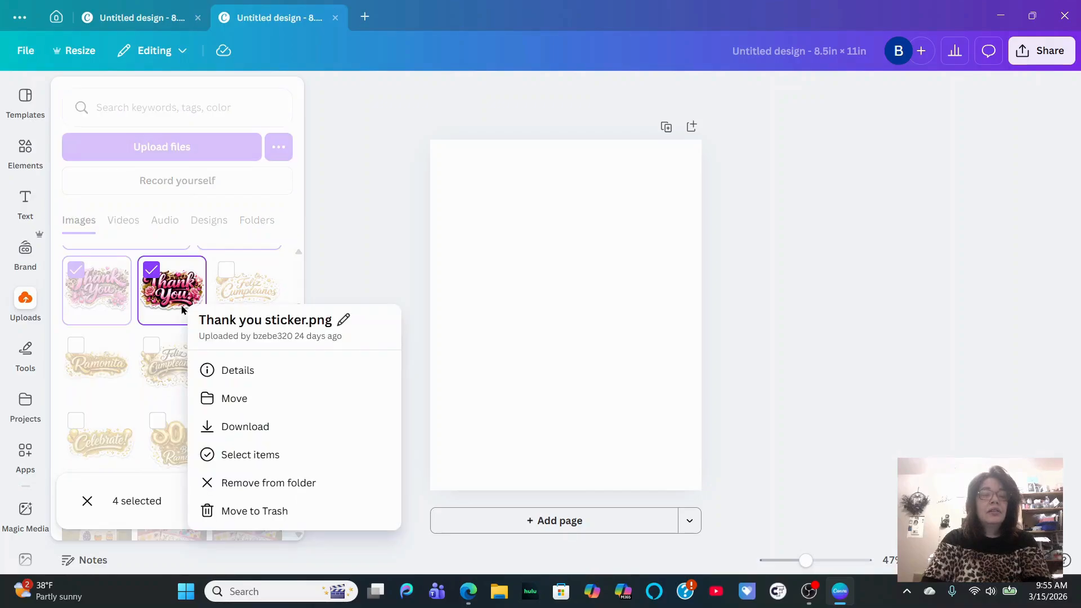
click(246, 398)
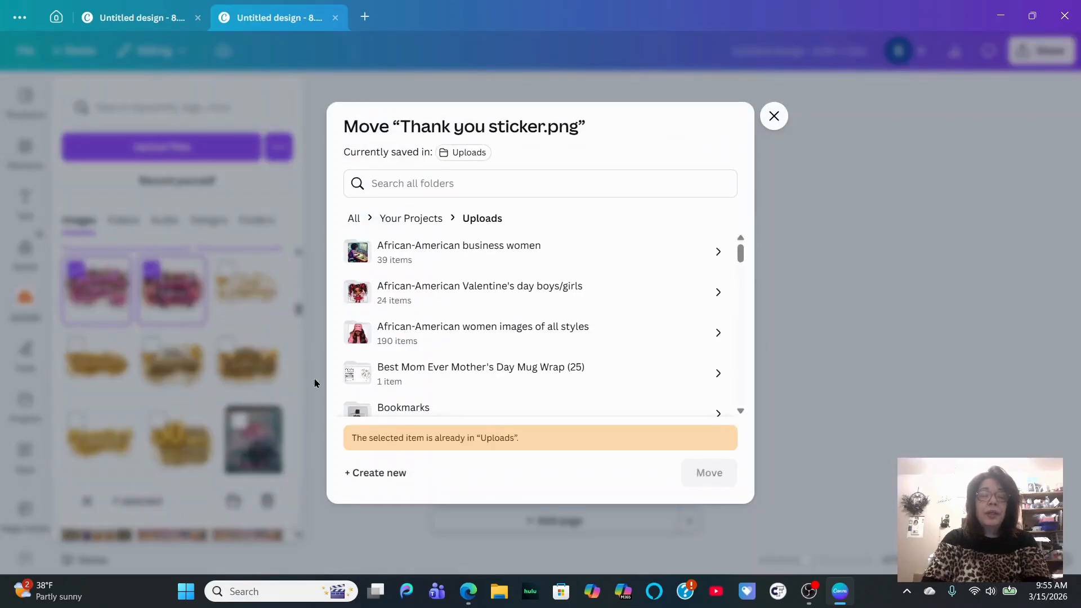
click(359, 477)
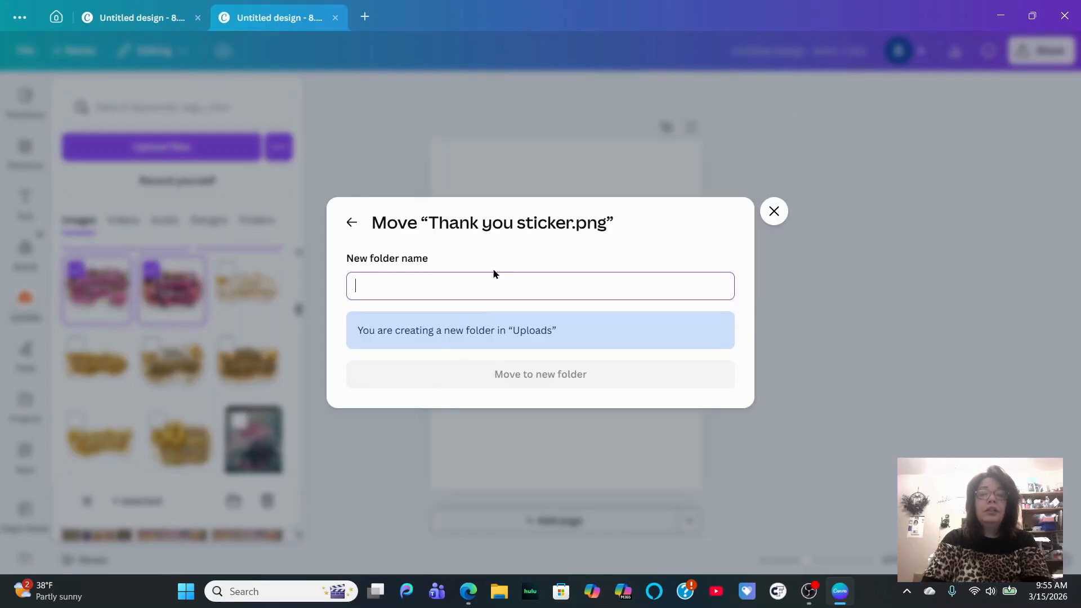
text(THank)
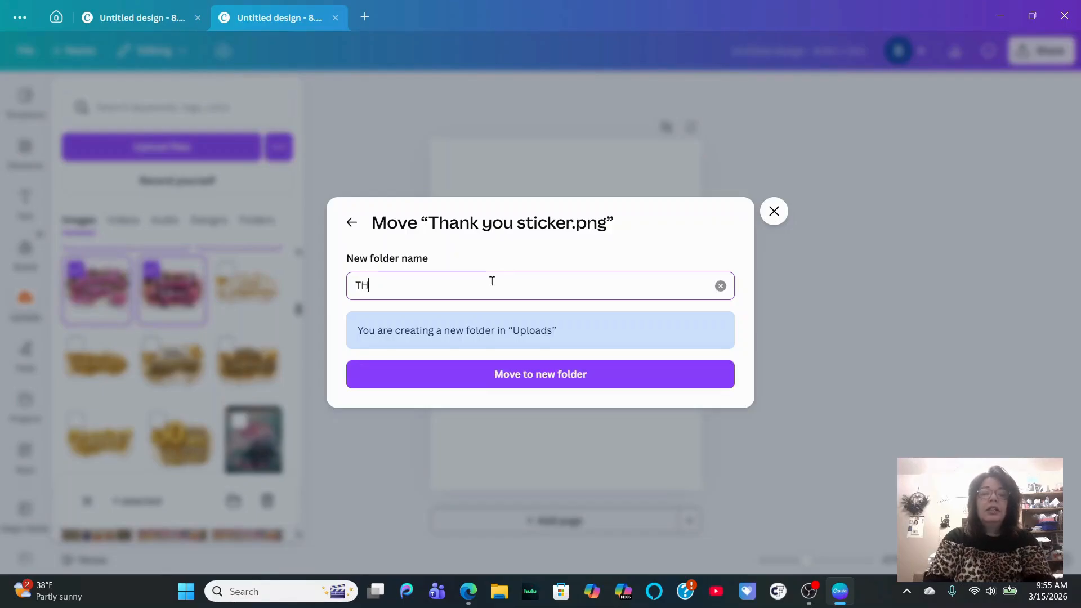
key(BackSpace)
key(BackSpace)
text(han)
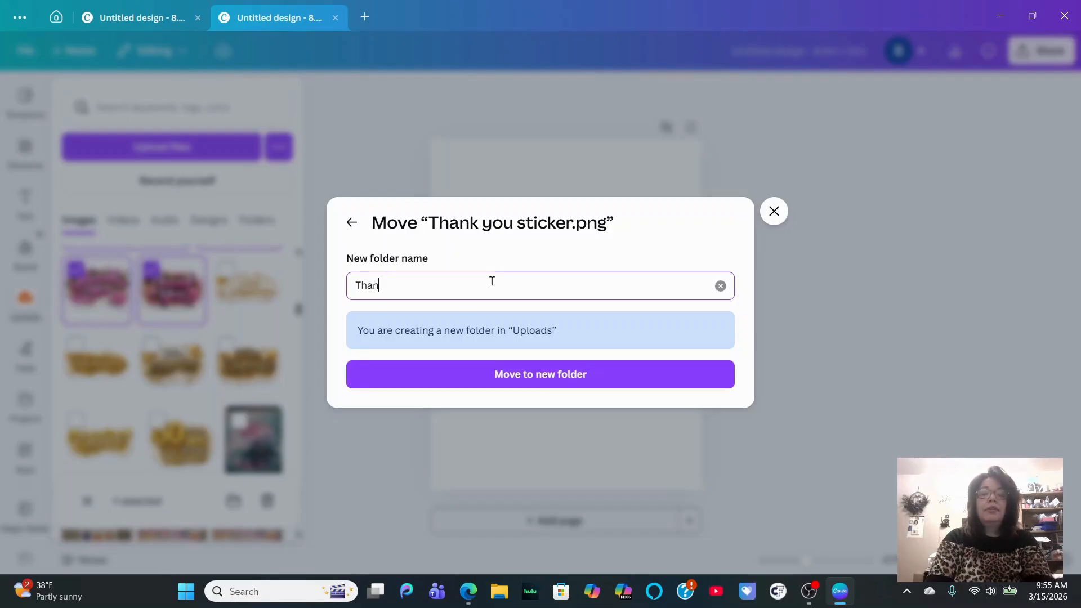
text(k you stick)
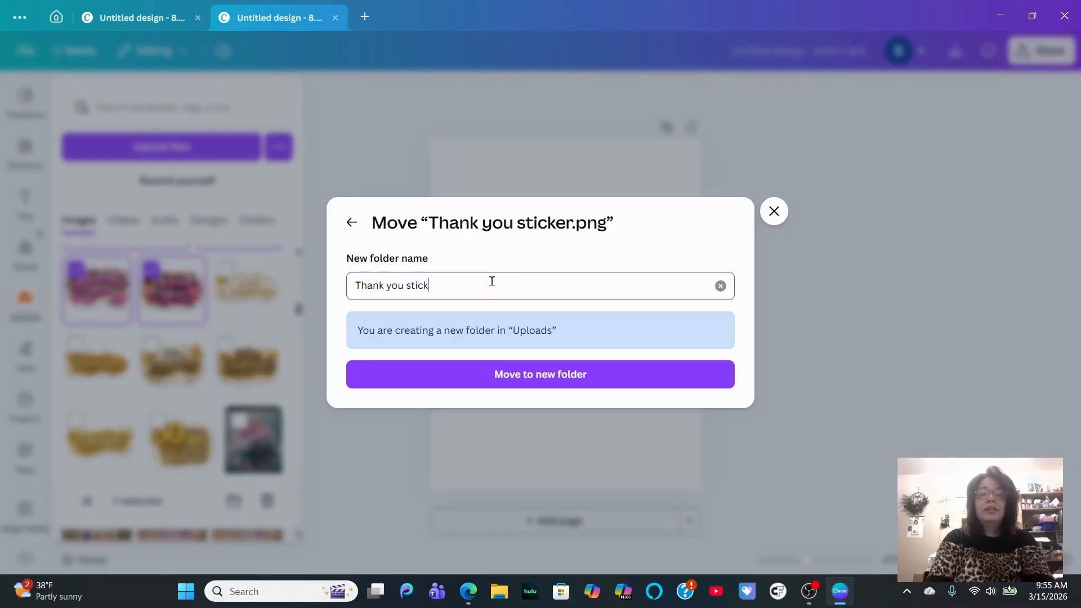
text(ers)
click(515, 377)
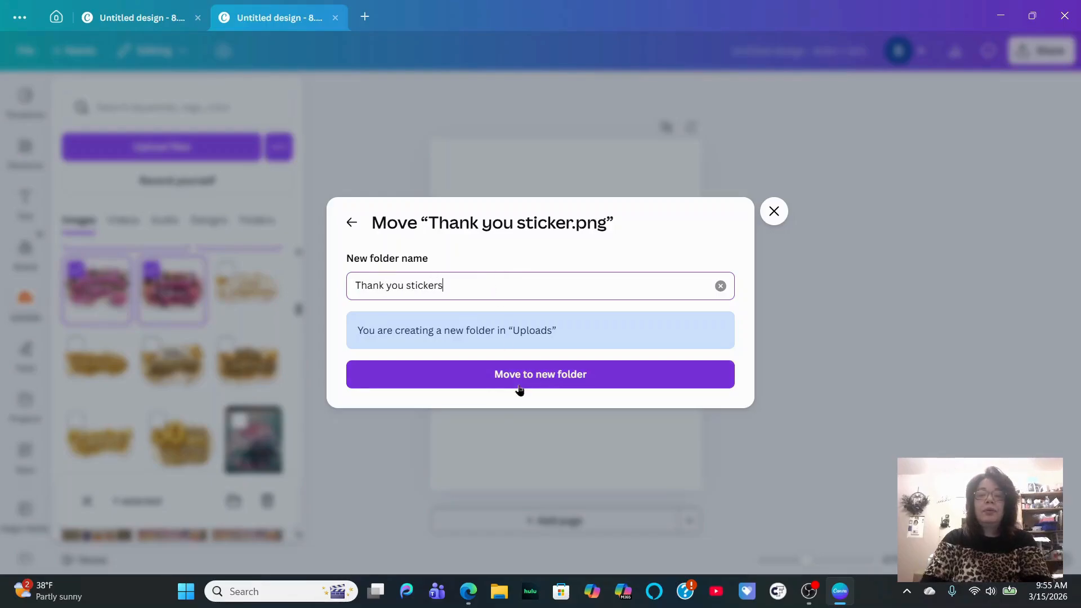
click(524, 379)
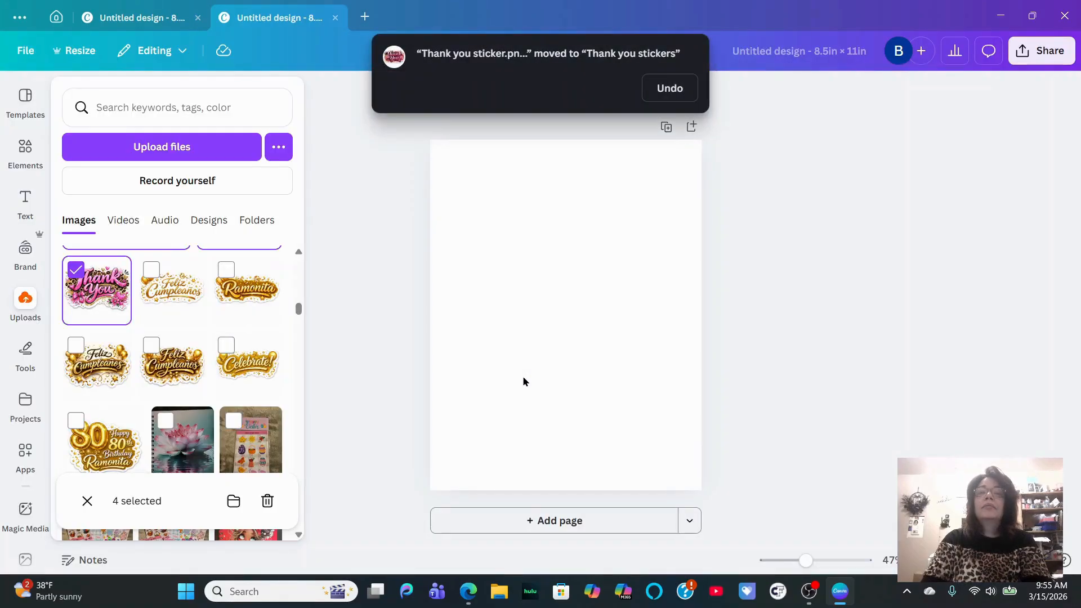
Return to the projects page and search the "Easter coloring pages" folder for "Thank you stickers".
click(57, 18)
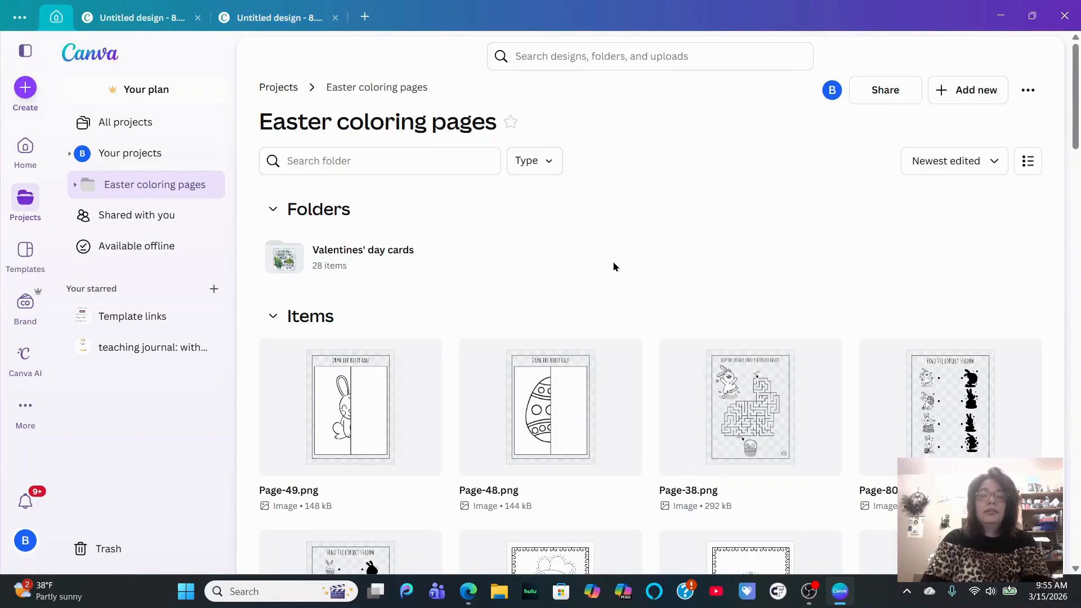
click(413, 168)
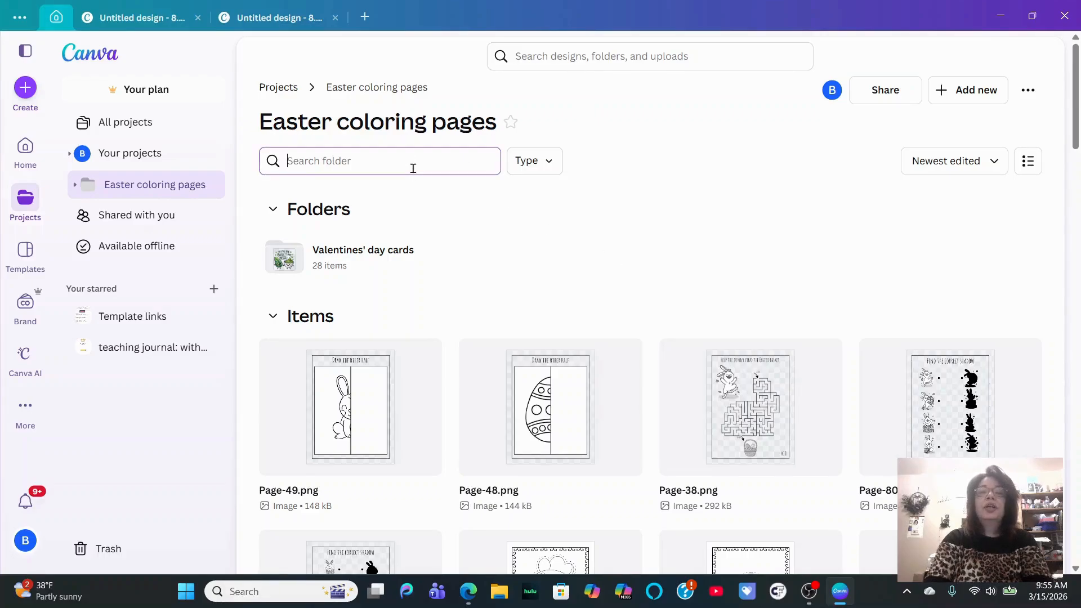
text(THank you)
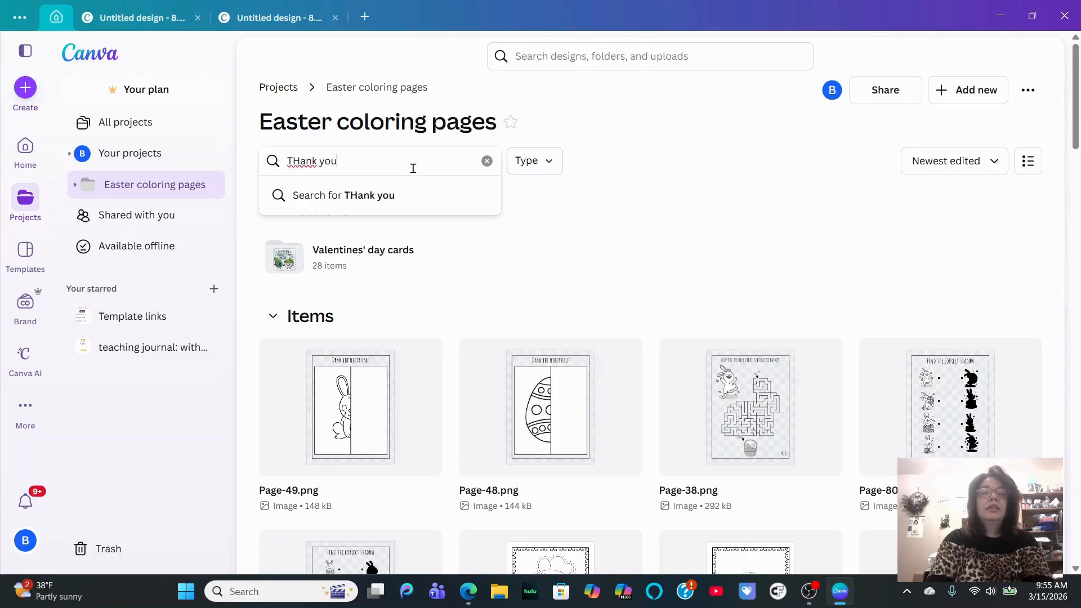
key(BackSpace)
key(BackSpace)
key(BackSpace)
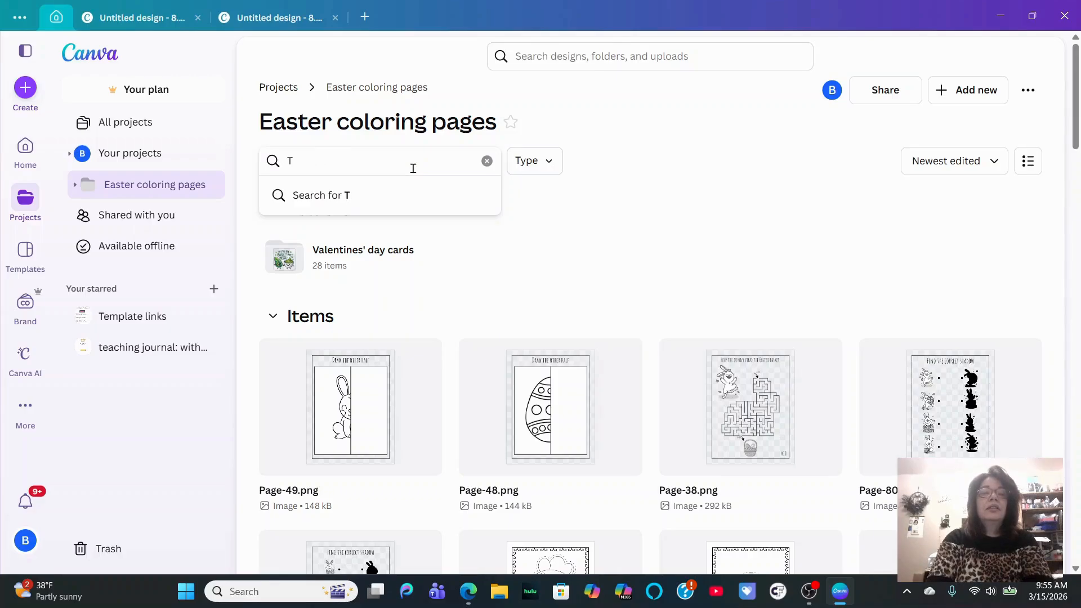
text(ank you sti)
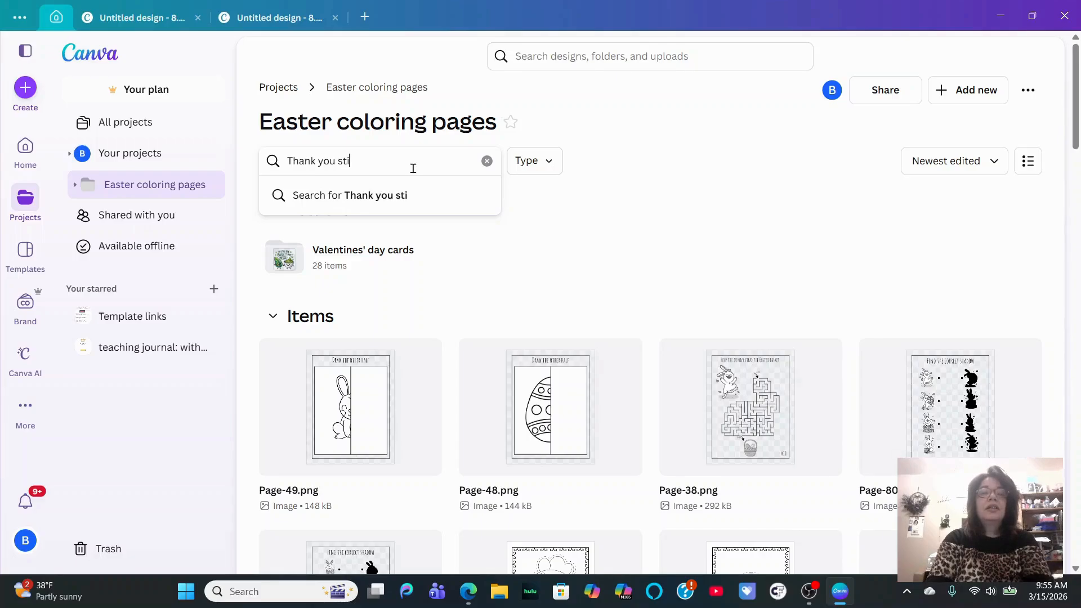
text(ckers)
key(Return)
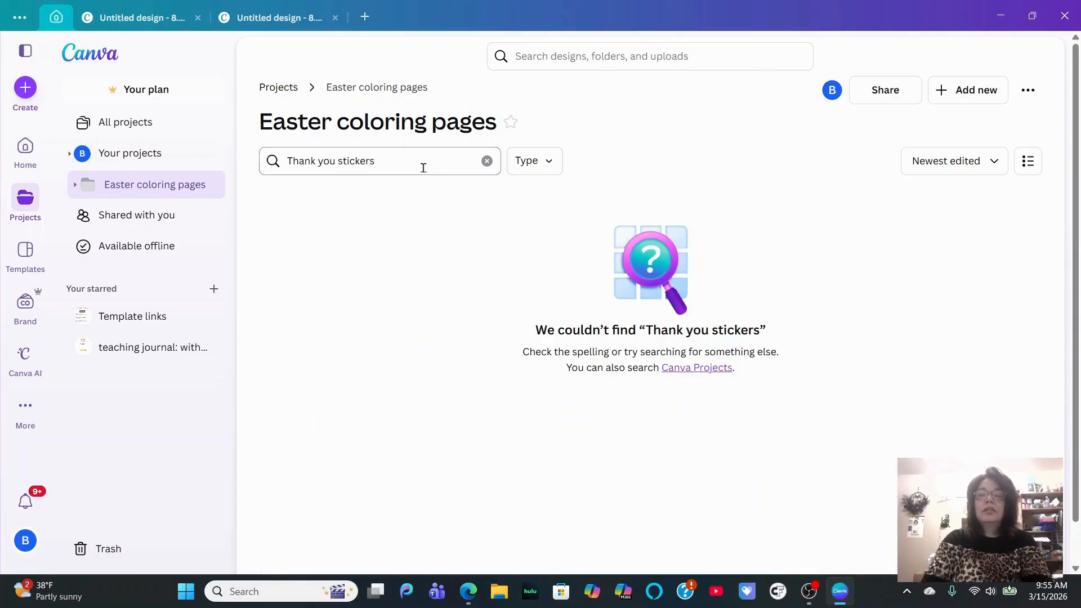
Search all designs, folders and uploads for "Thank you".
click(671, 56)
text(THank y)
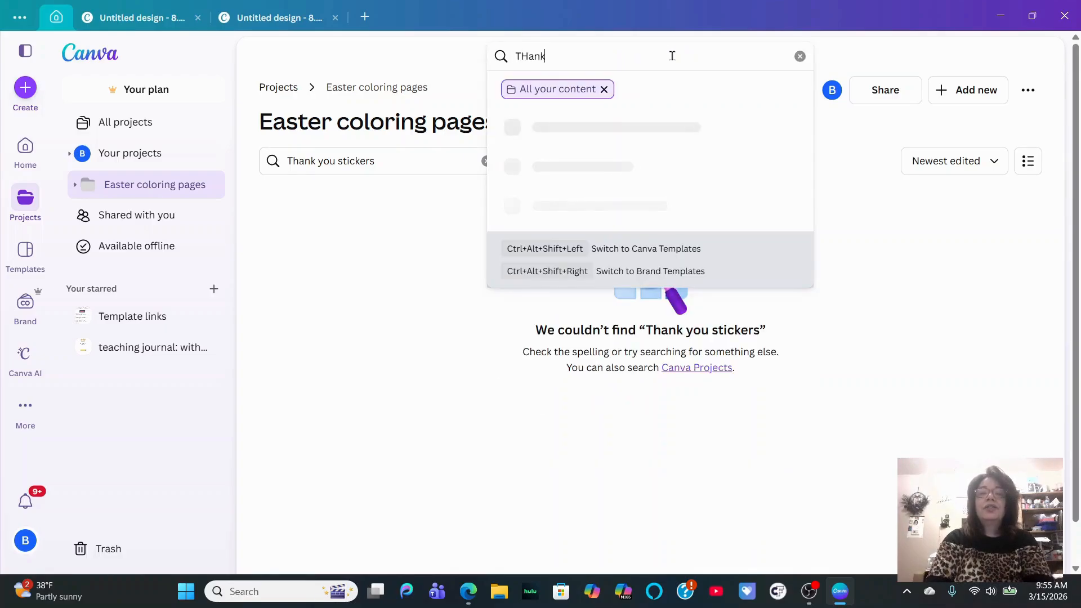
key(BackSpace)
key(BackSpace)
key(BackSpace)
key(BackSpace)
key(BackSpace)
key(BackSpace)
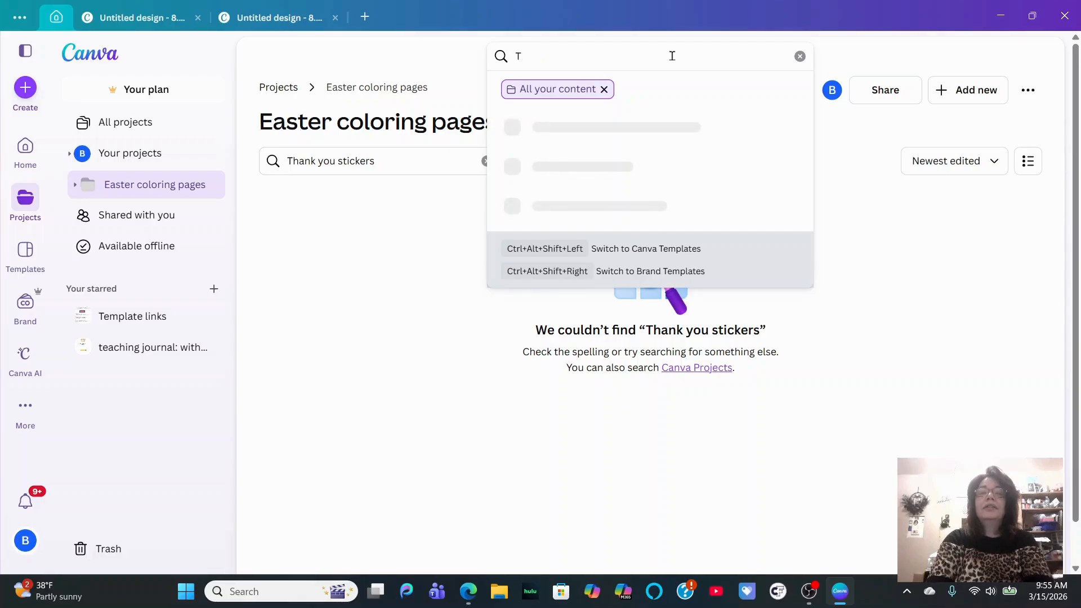
text(hankk)
key(BackSpace)
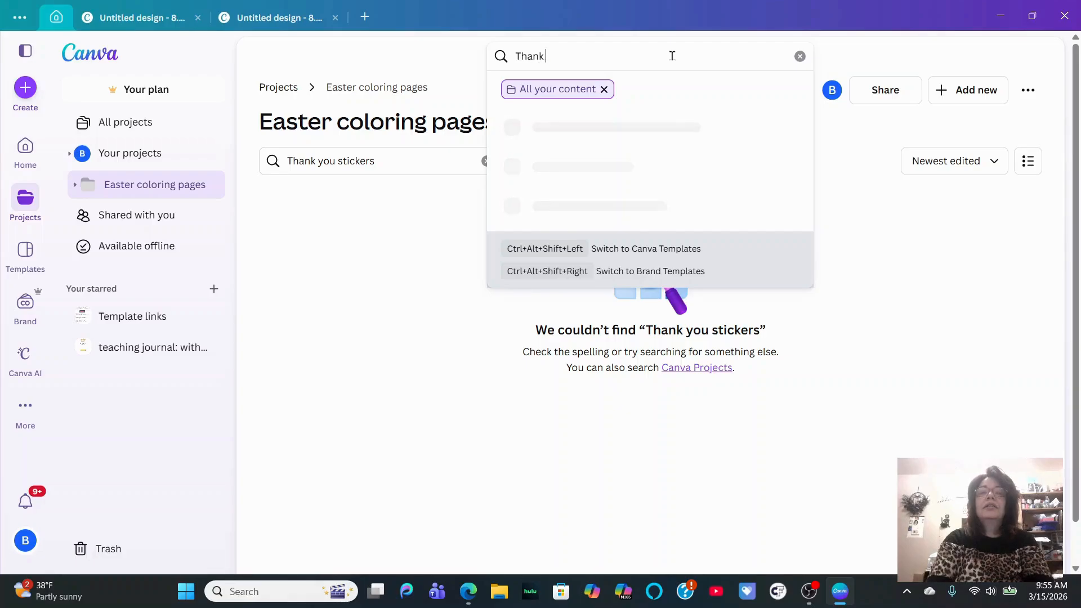
text(you)
key(Return)
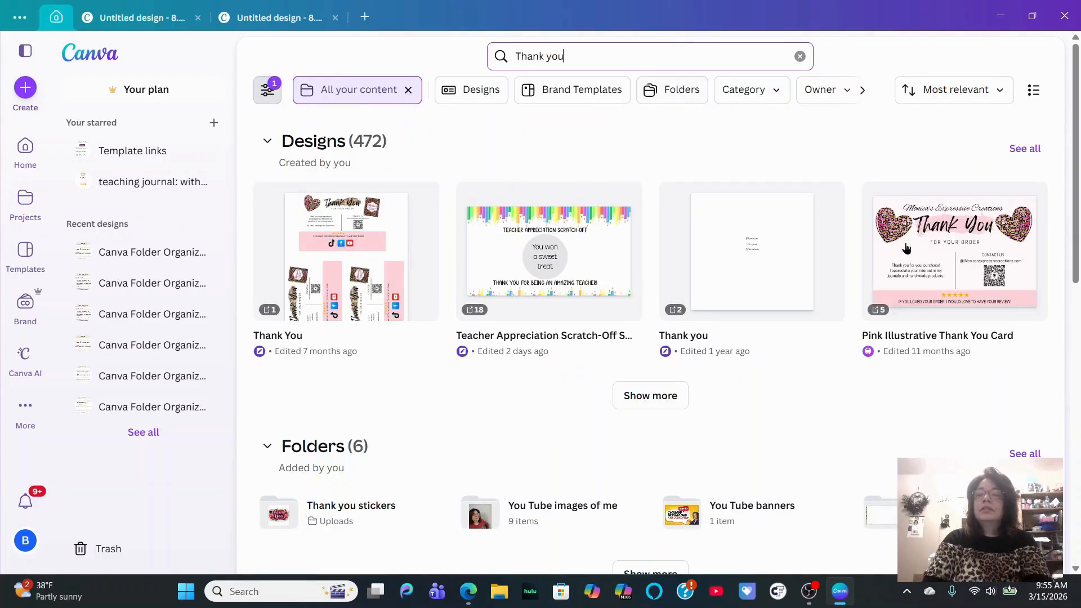
Look through the "Thank you" search results and filter them to folders only.
scroll(895, 270, down, 8)
scroll(885, 285, up, 6)
scroll(885, 284, down, 7)
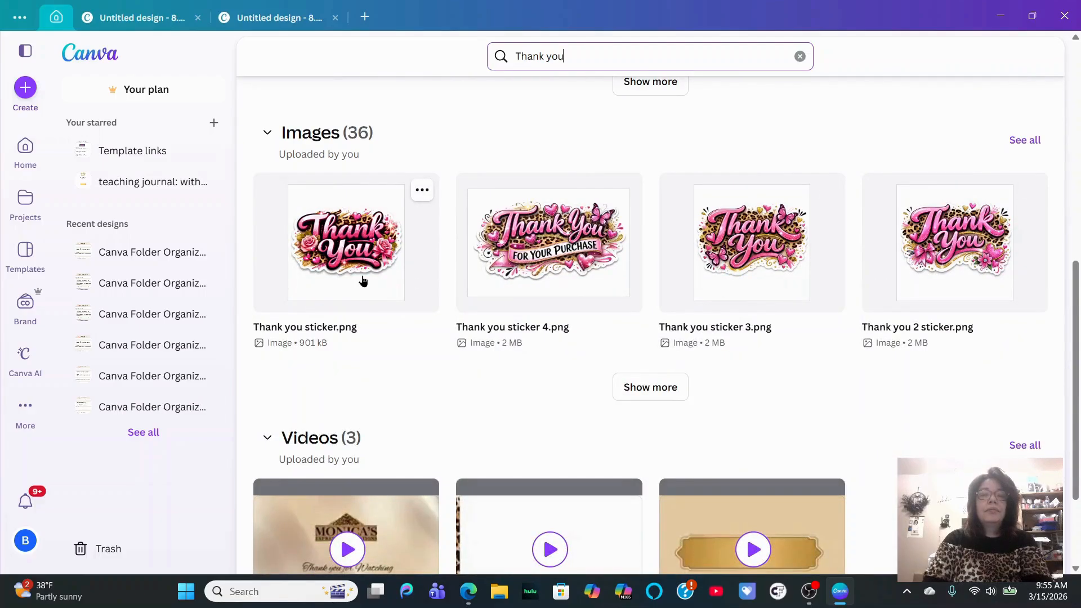
scroll(813, 309, down, 2)
scroll(812, 303, up, 10)
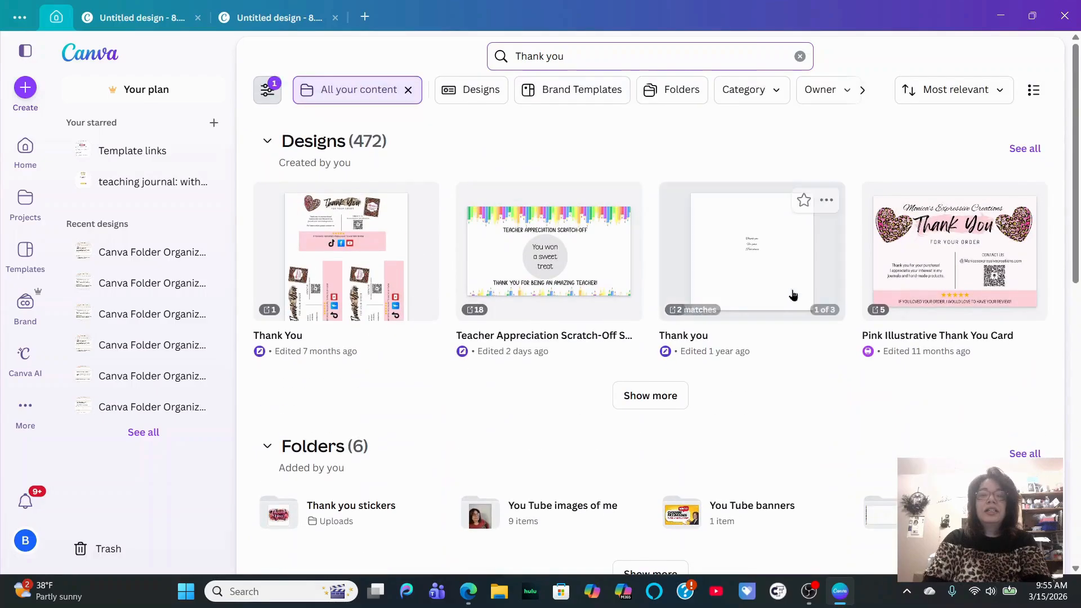
click(676, 92)
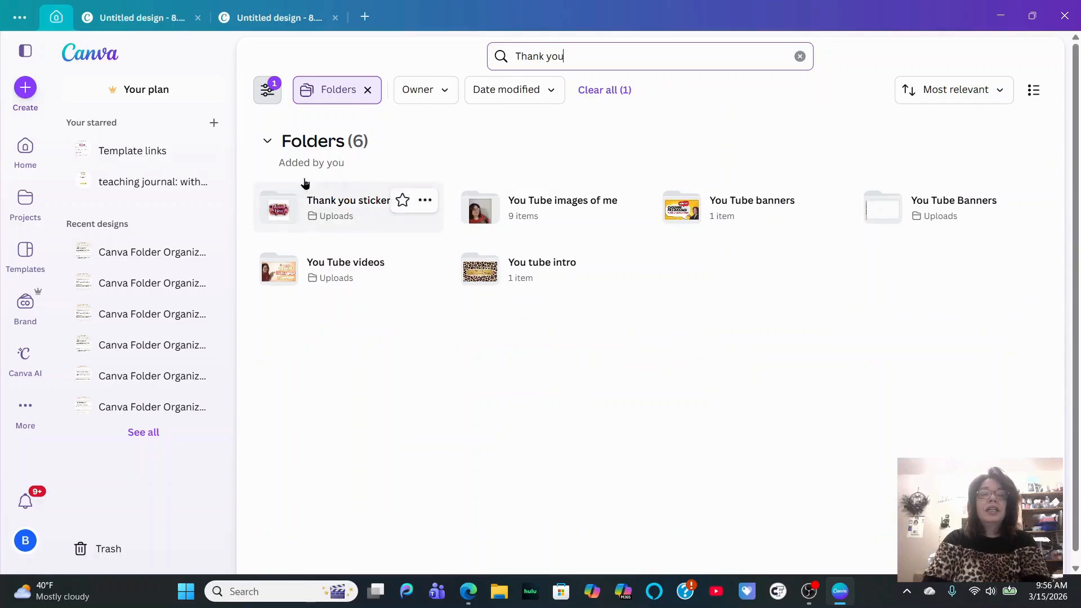
Open the "Thank you stickers" folder from the search results and check its contents.
click(366, 212)
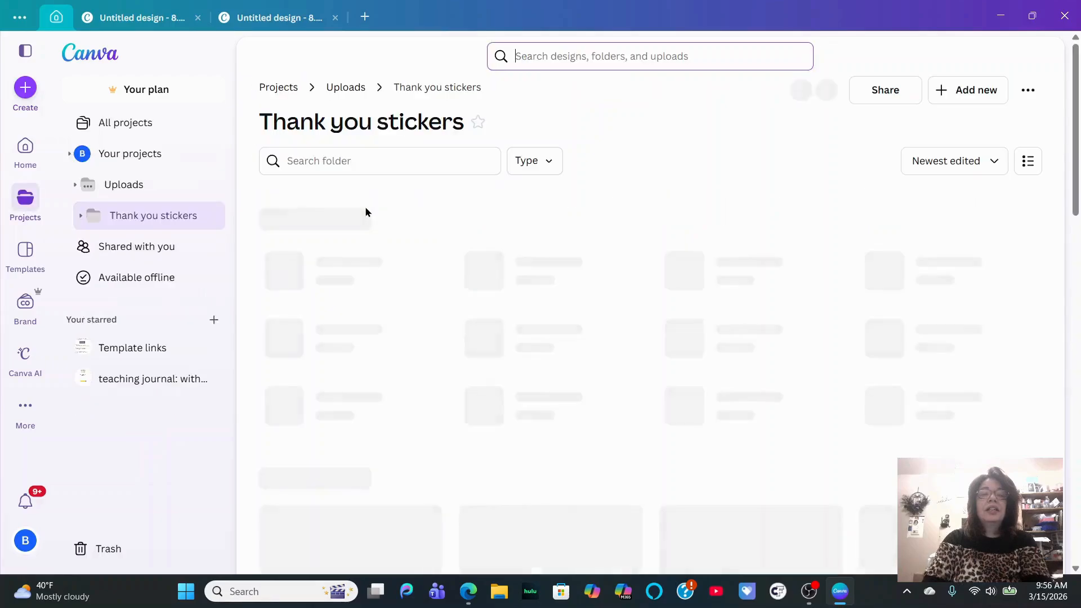
scroll(447, 314, down, 1)
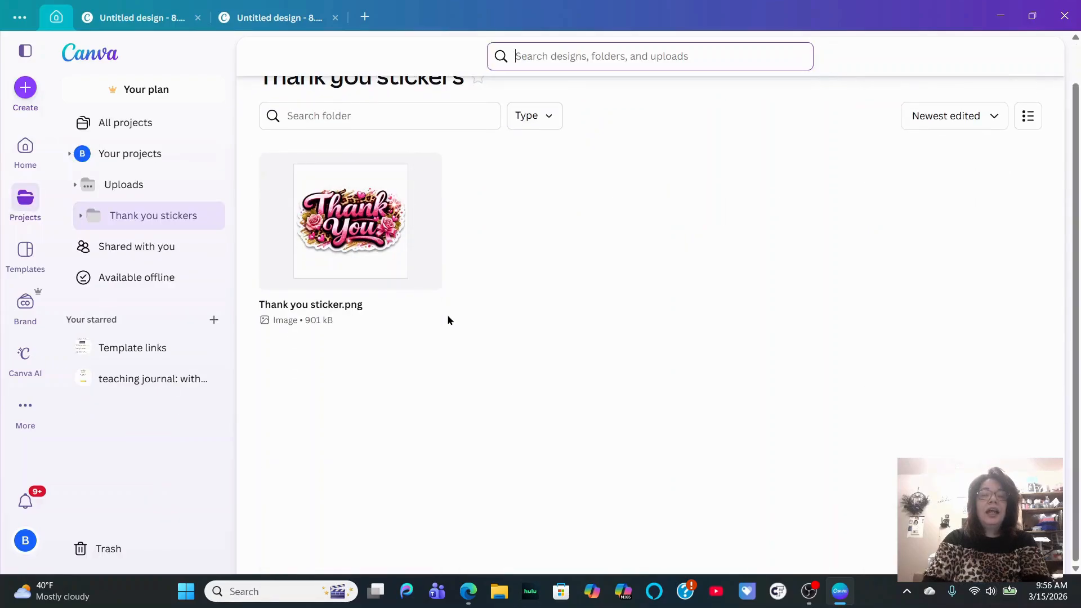
scroll(447, 314, up, 1)
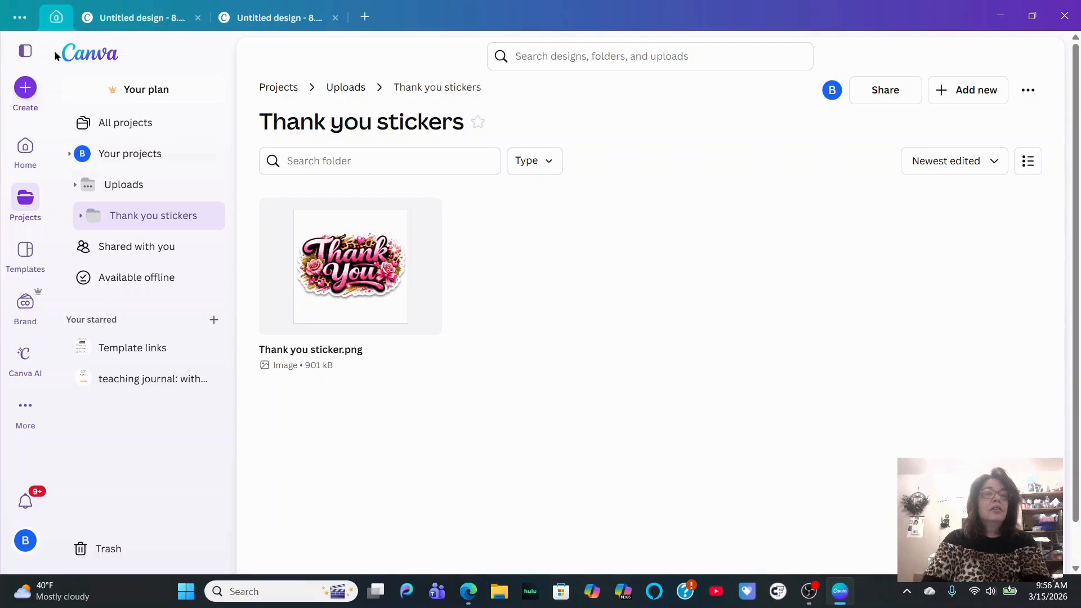
In the second untitled design's uploads, move the four selected "Thank You" images into the "Thank you stickers" folder.
click(281, 23)
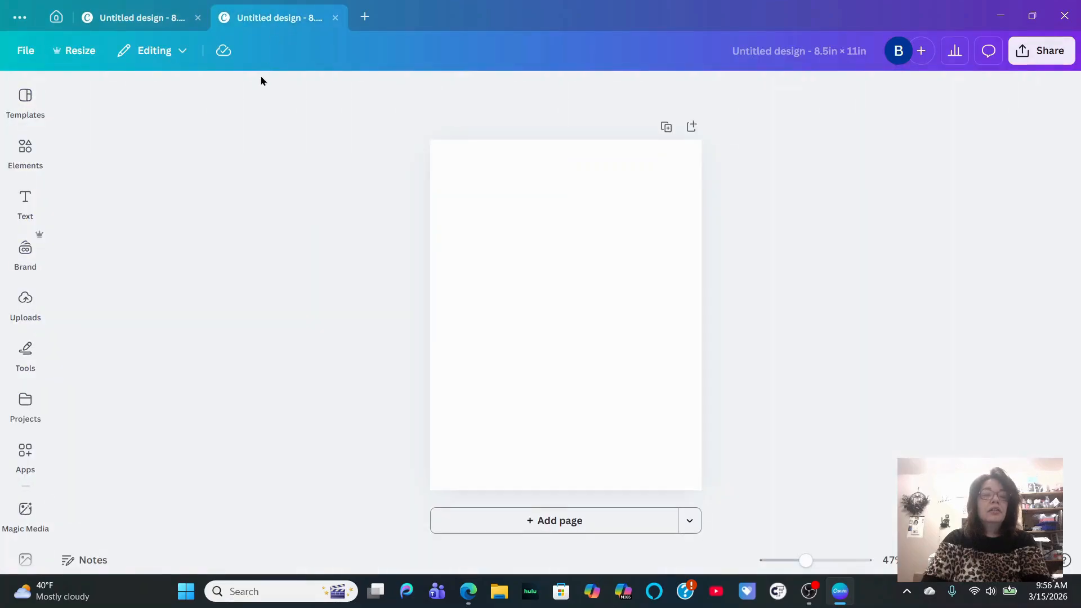
click(28, 299)
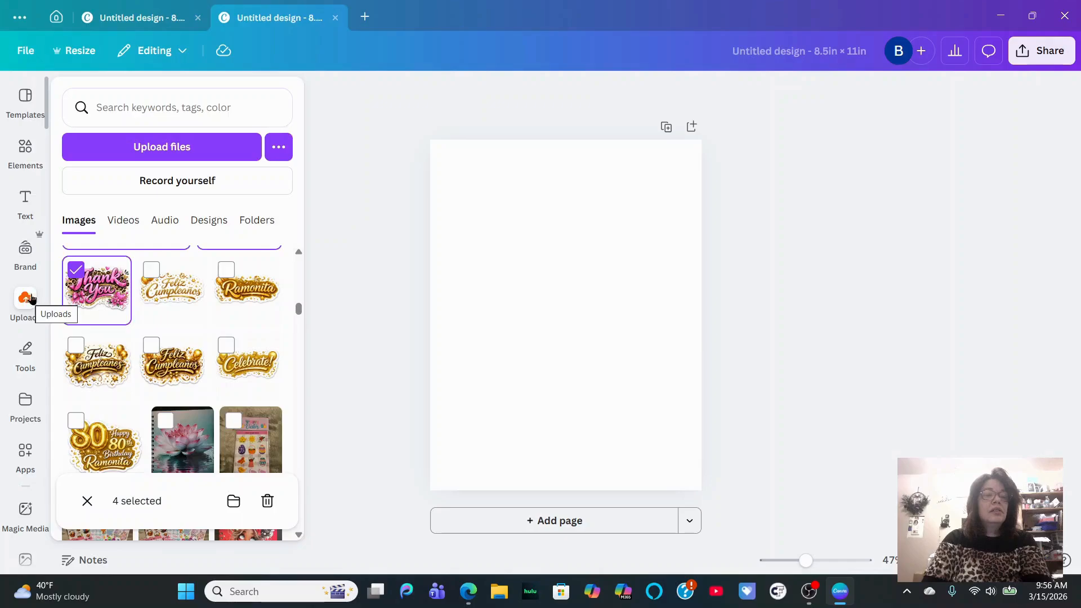
scroll(152, 282, up, 4)
scroll(152, 281, down, 5)
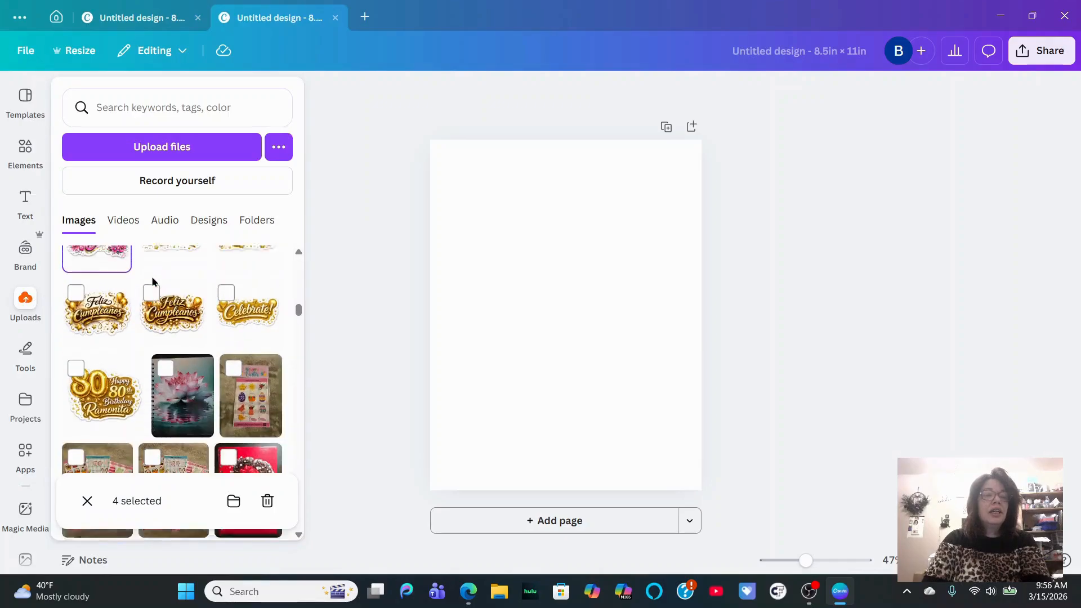
scroll(152, 282, up, 2)
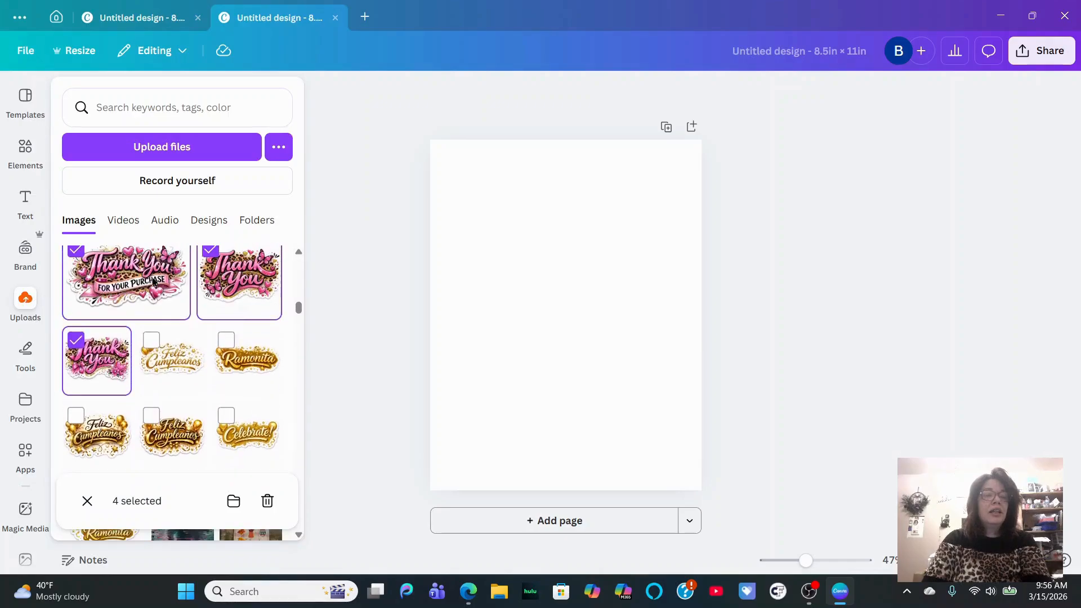
right_click(114, 353)
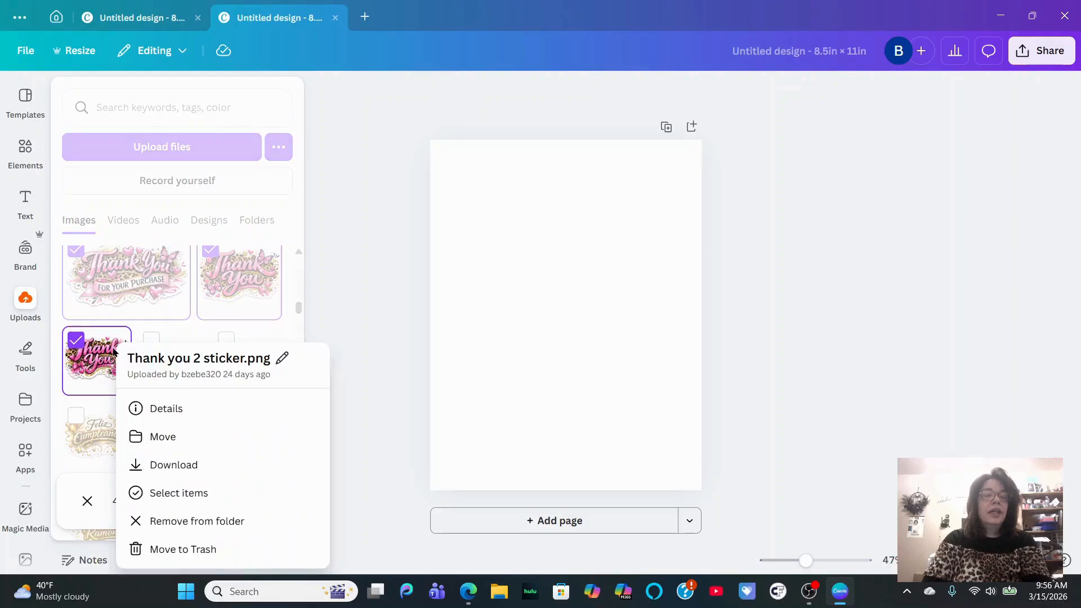
click(188, 496)
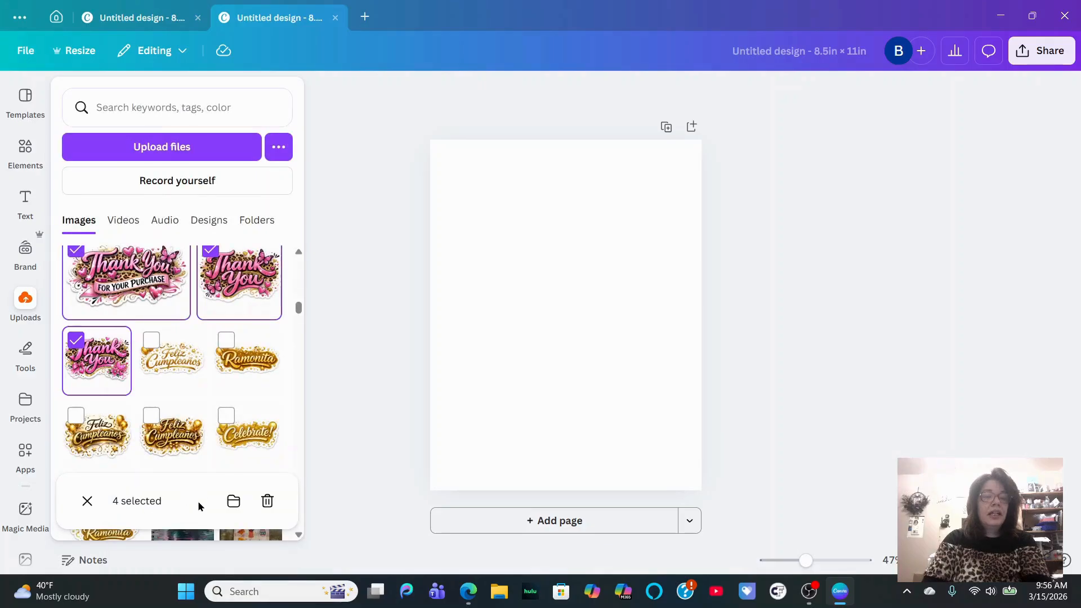
click(233, 501)
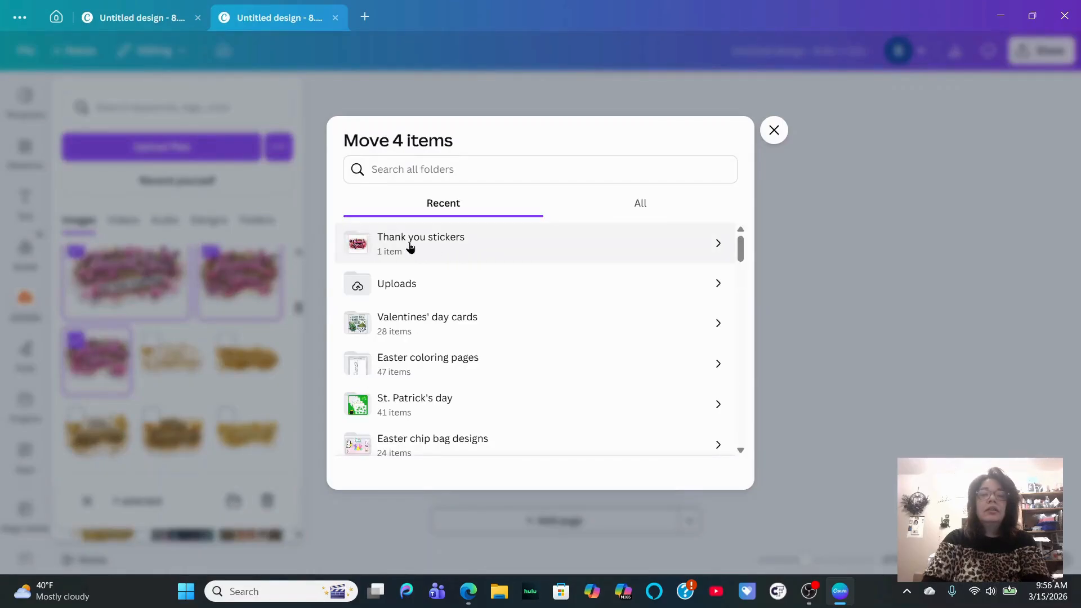
click(410, 247)
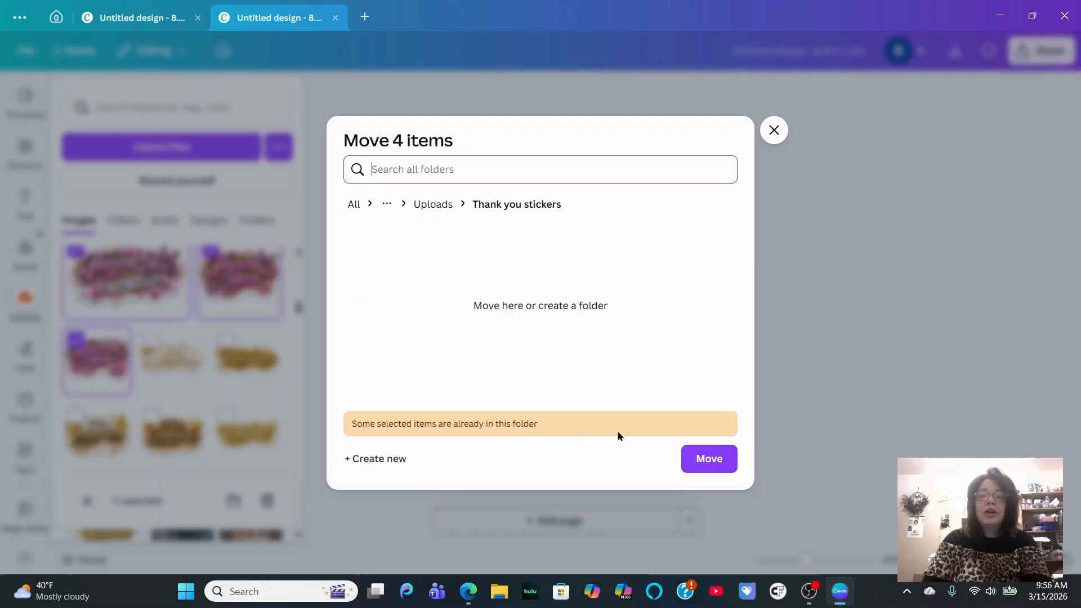
click(710, 460)
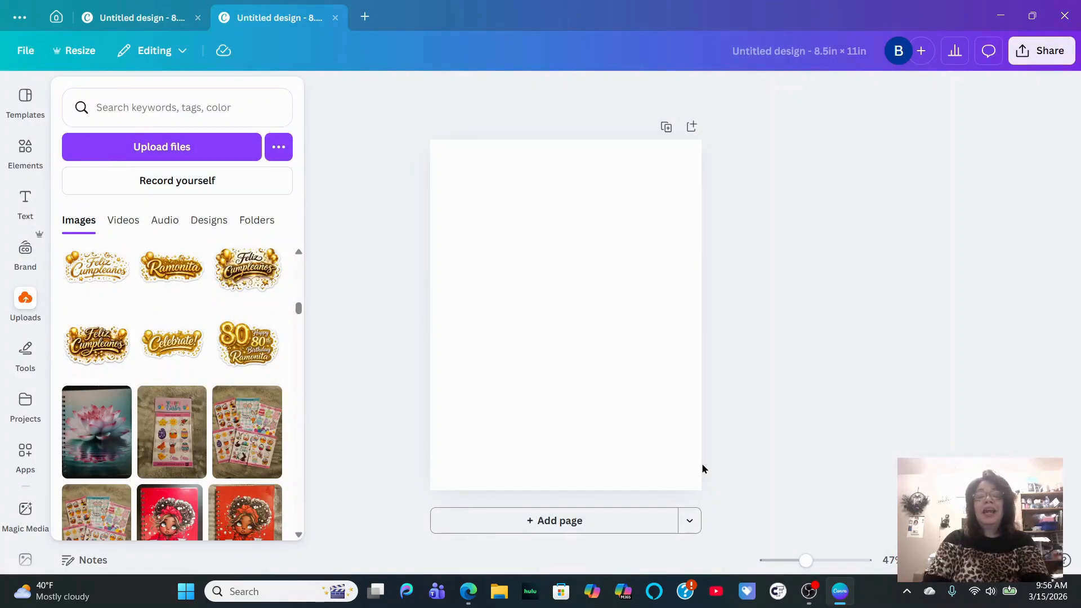
Select the gold "Happy Birthday" image, the three "Feliz Cumpleaños" stickers and the "Celebrate!" sticker in the uploads, leaving out the personalized name stickers.
scroll(260, 352, up, 3)
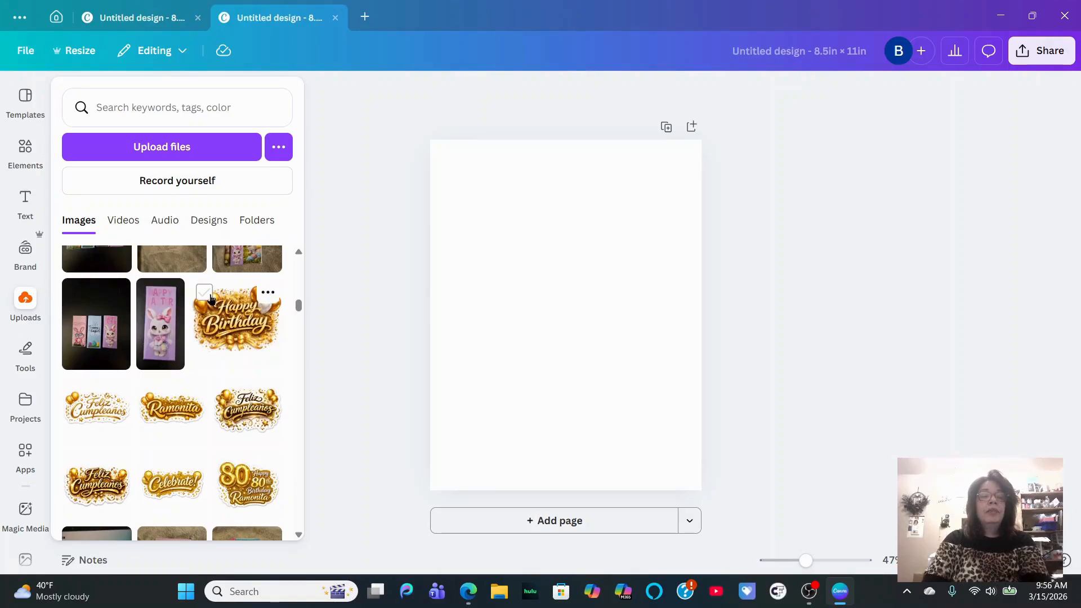
click(206, 294)
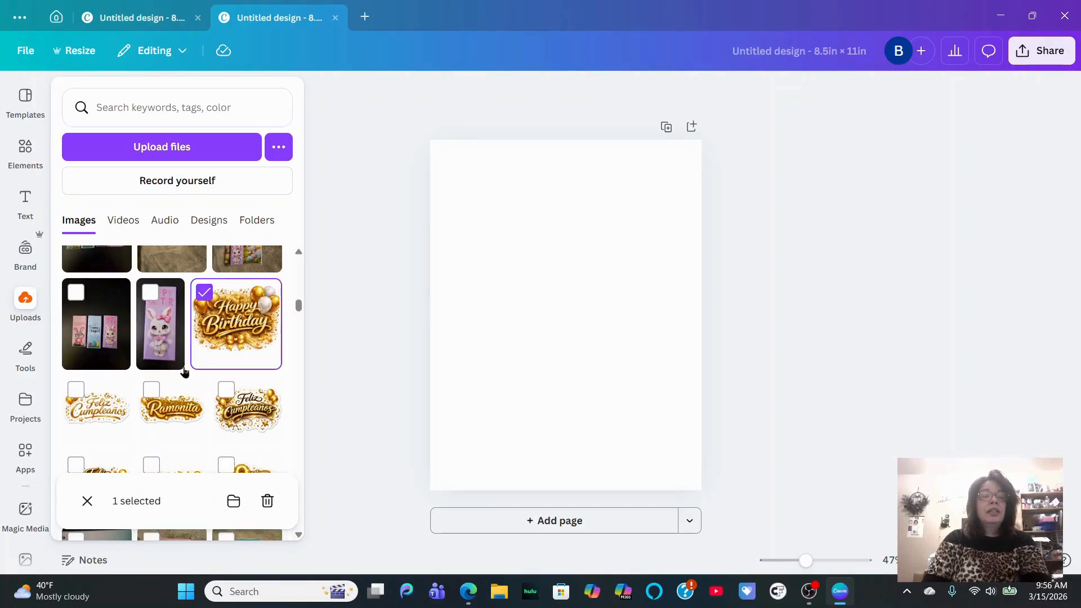
click(80, 398)
click(143, 392)
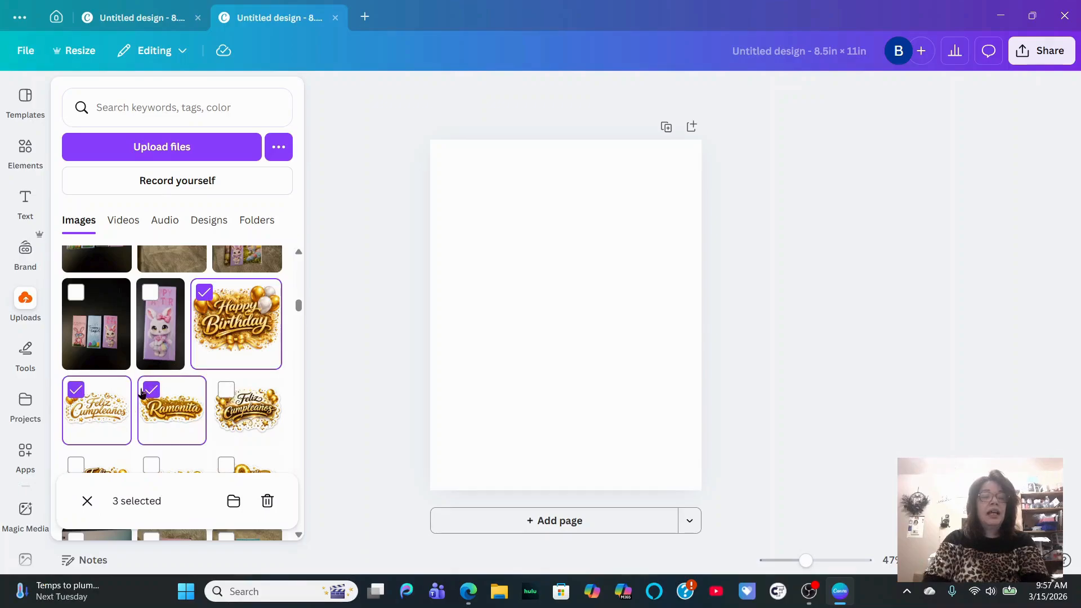
click(149, 390)
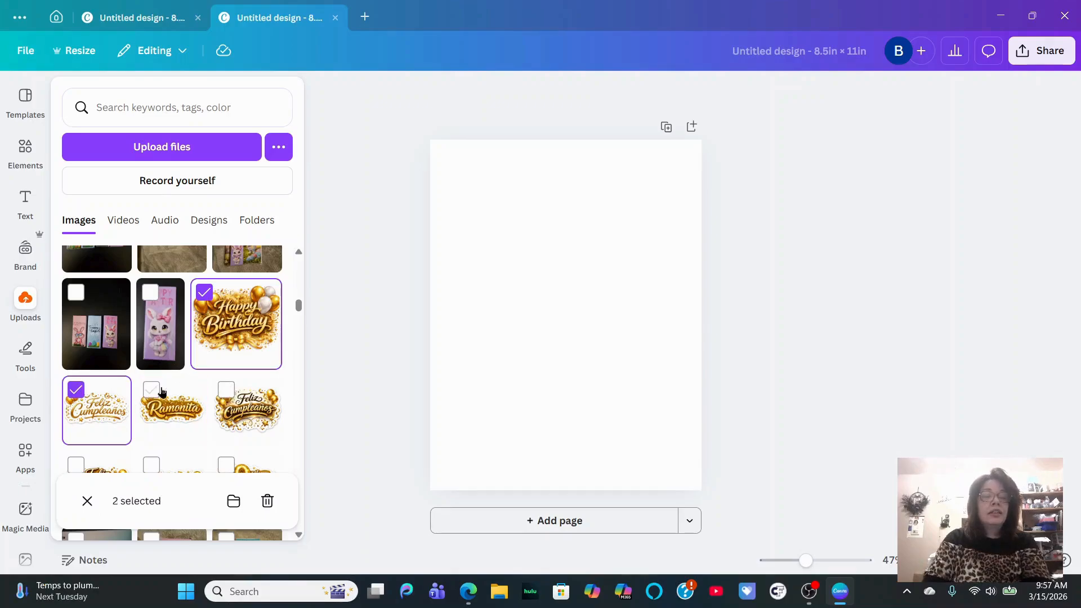
click(226, 390)
scroll(228, 392, down, 3)
click(76, 325)
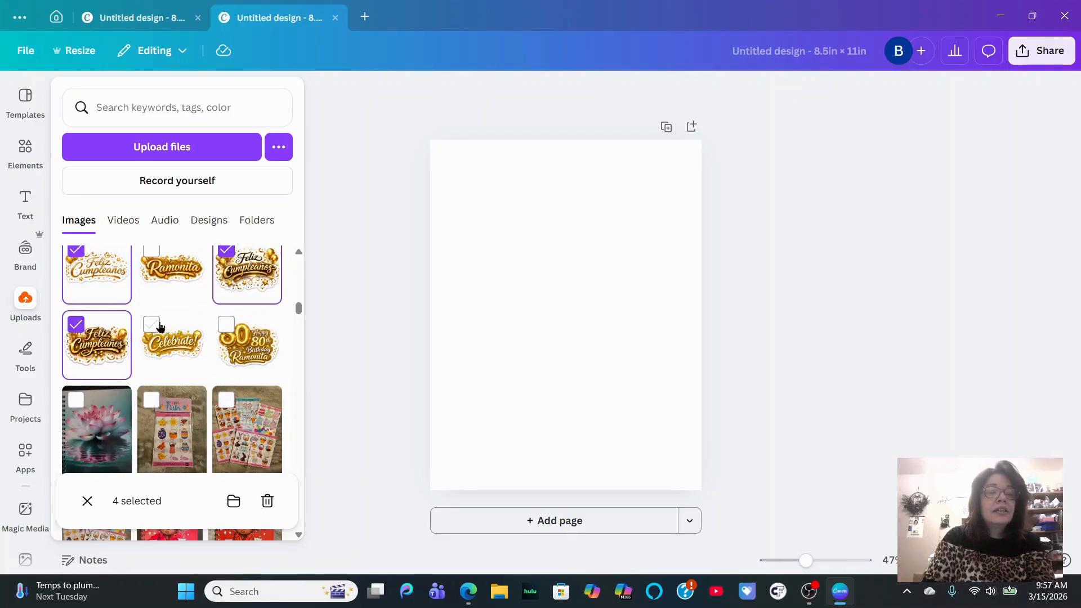
click(159, 326)
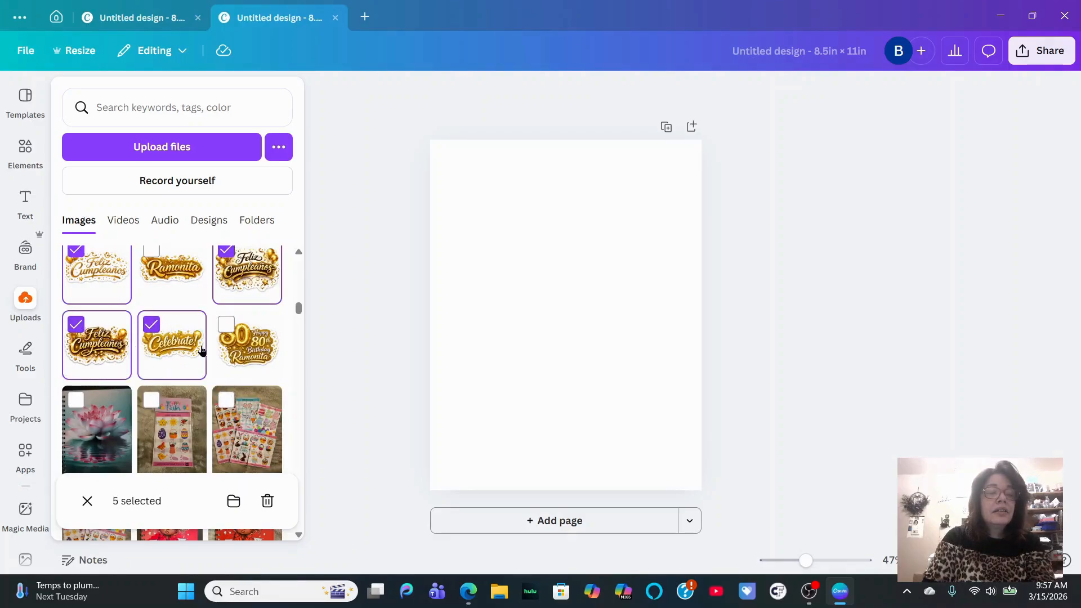
Search the move destinations for a "Birthday stickers" folder and close the dialog without moving the selected images.
click(234, 501)
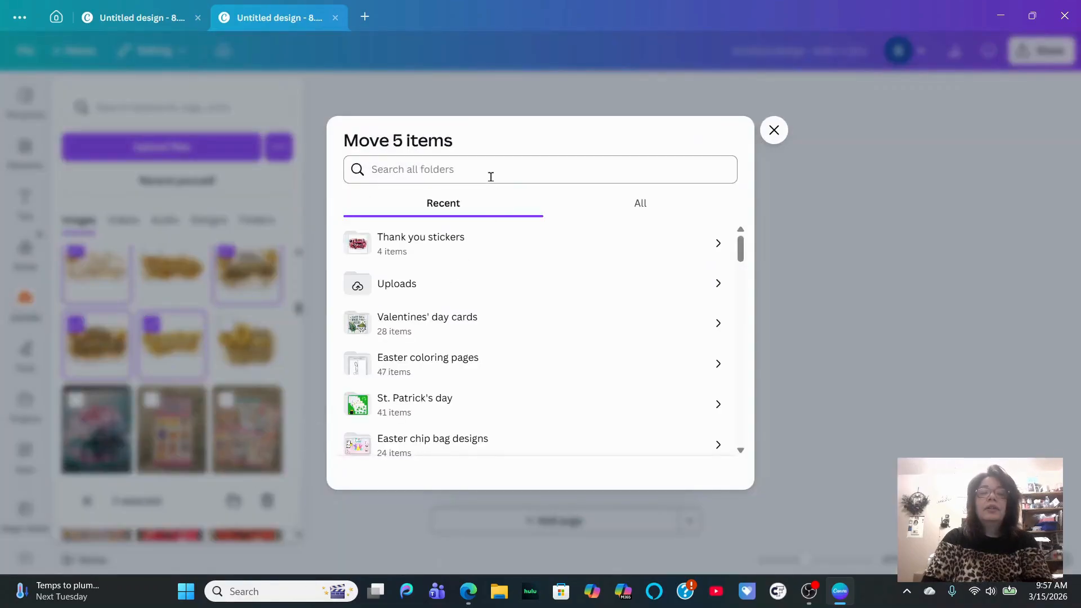
click(491, 176)
text(B)
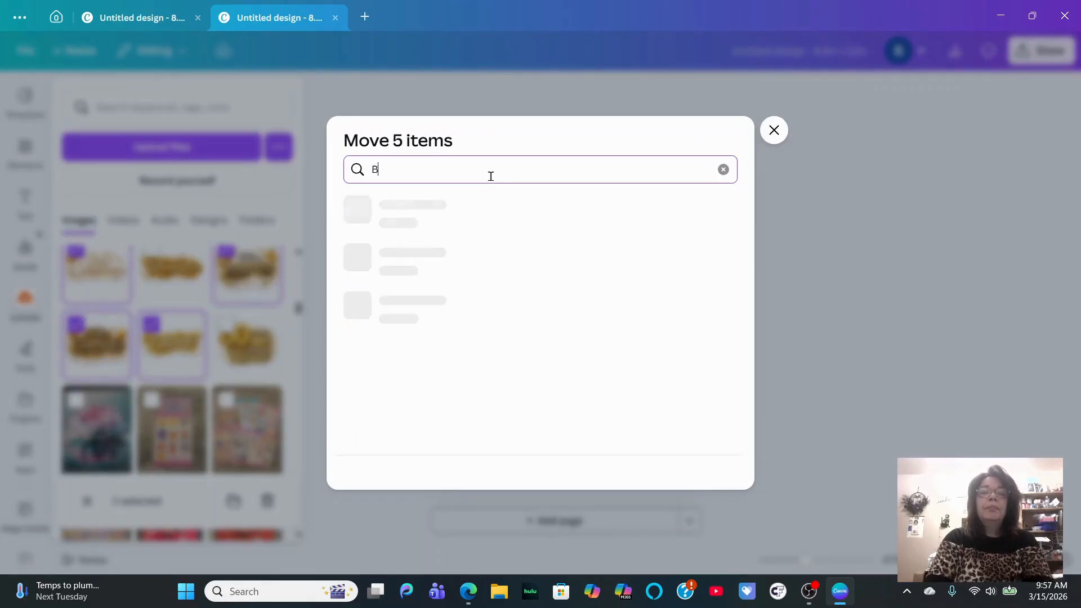
text(irthday stickers)
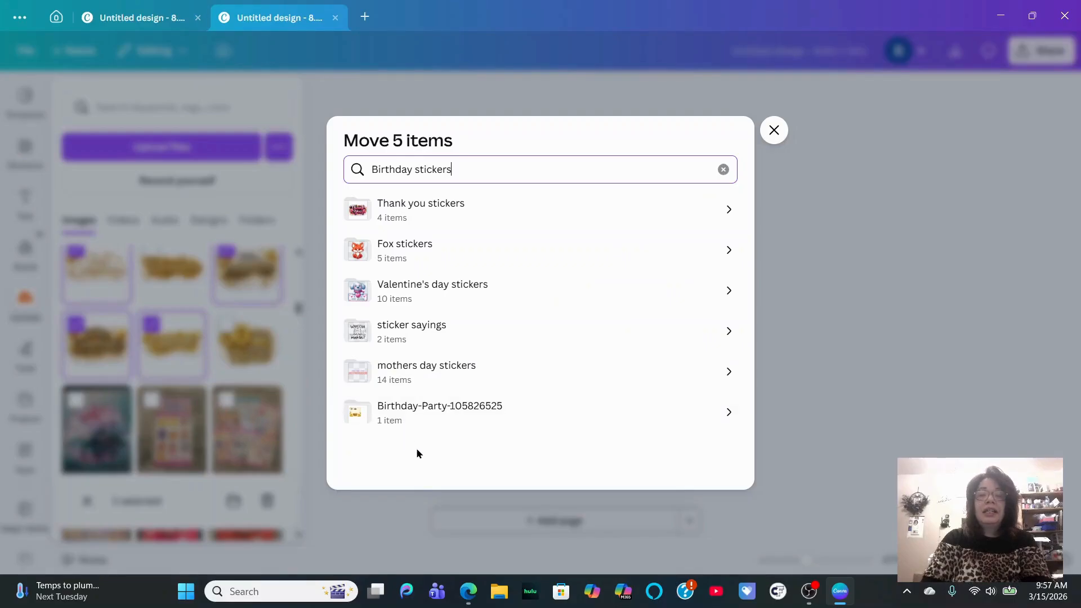
click(723, 170)
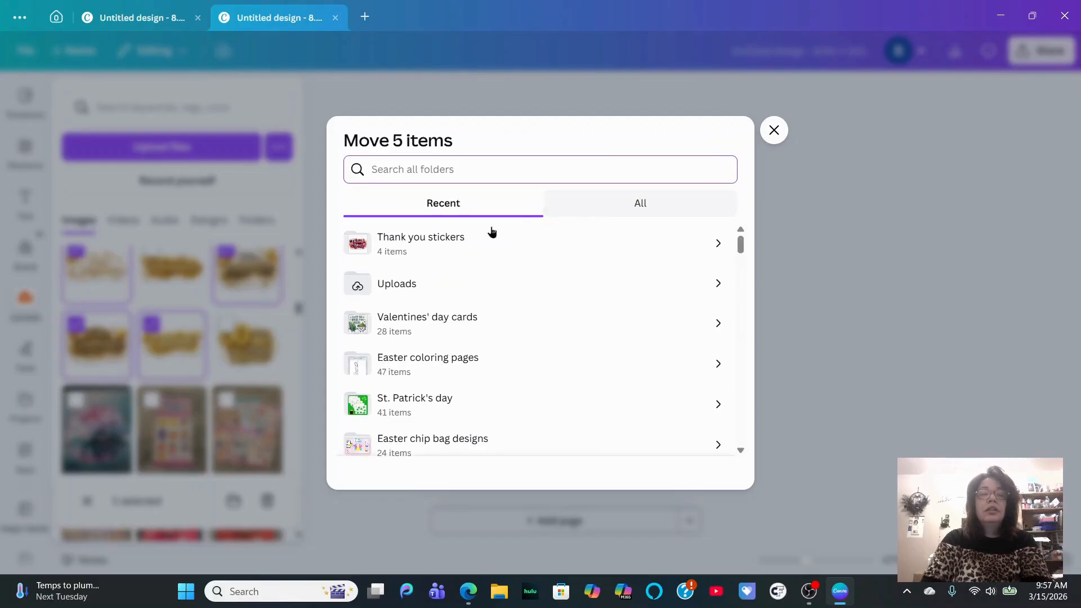
click(773, 130)
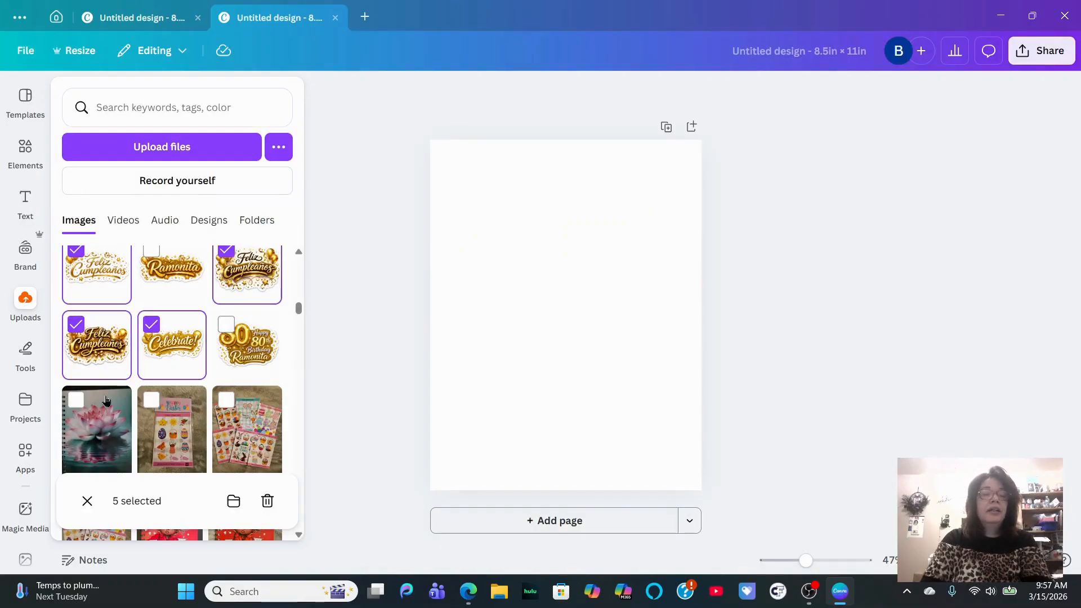
Move "celebrate.png" into a new folder in Uploads named "Birthday stickers".
right_click(153, 345)
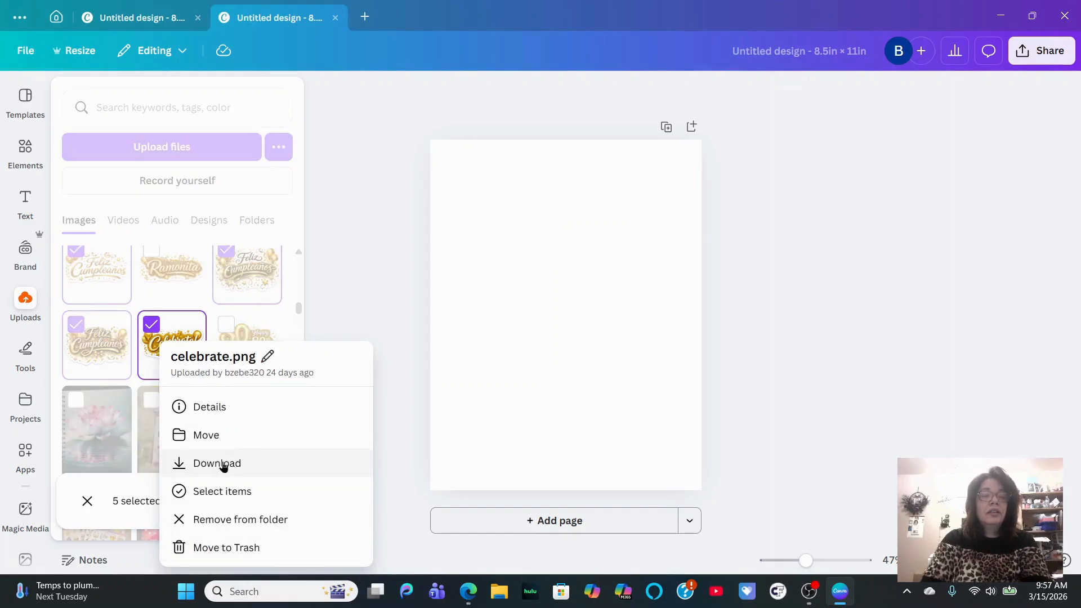
click(206, 435)
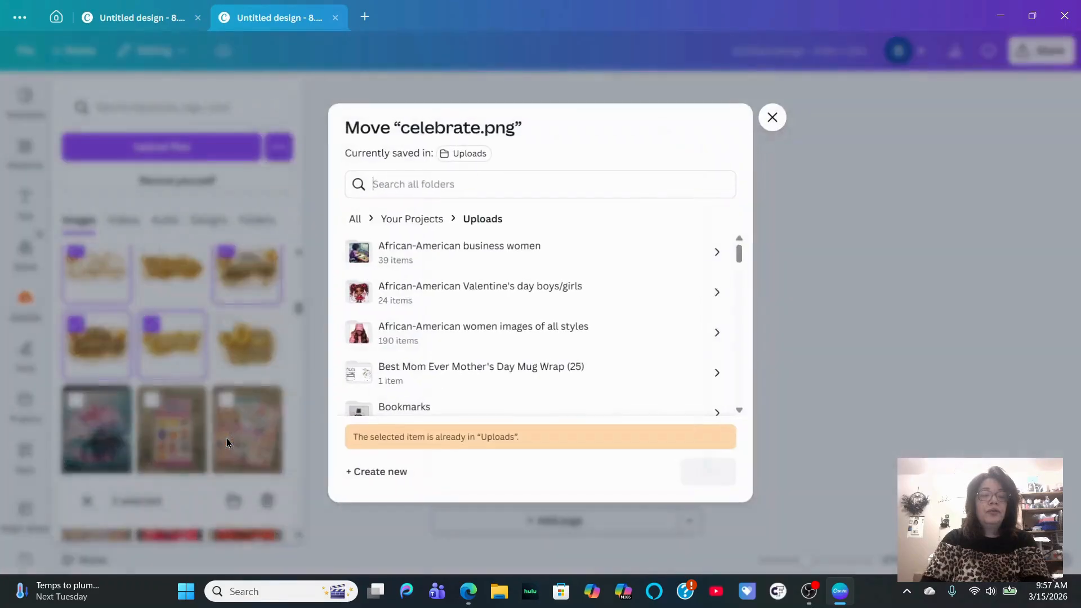
click(370, 476)
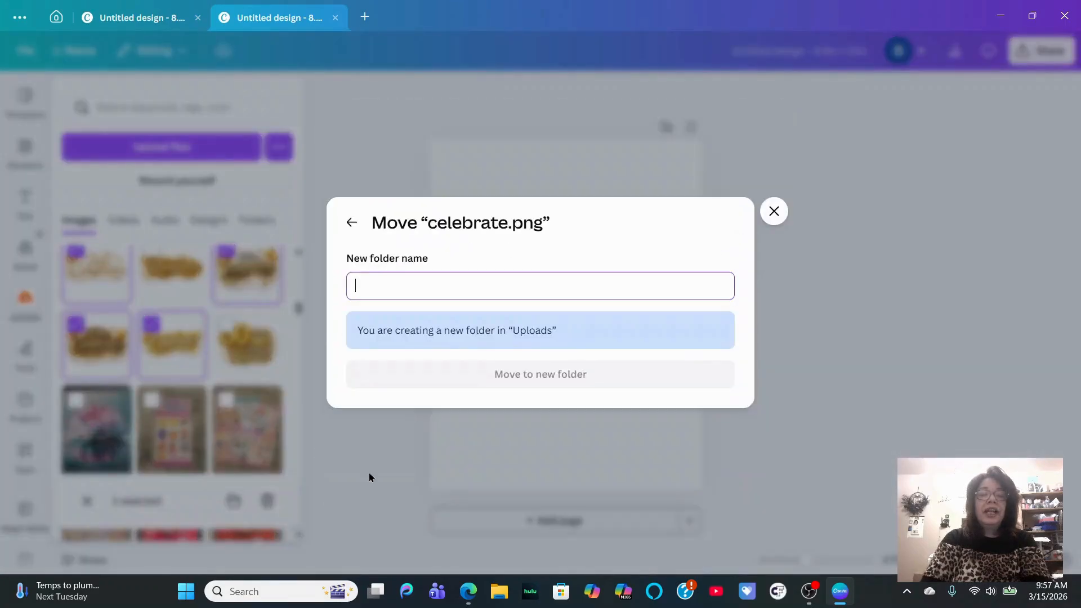
text(B)
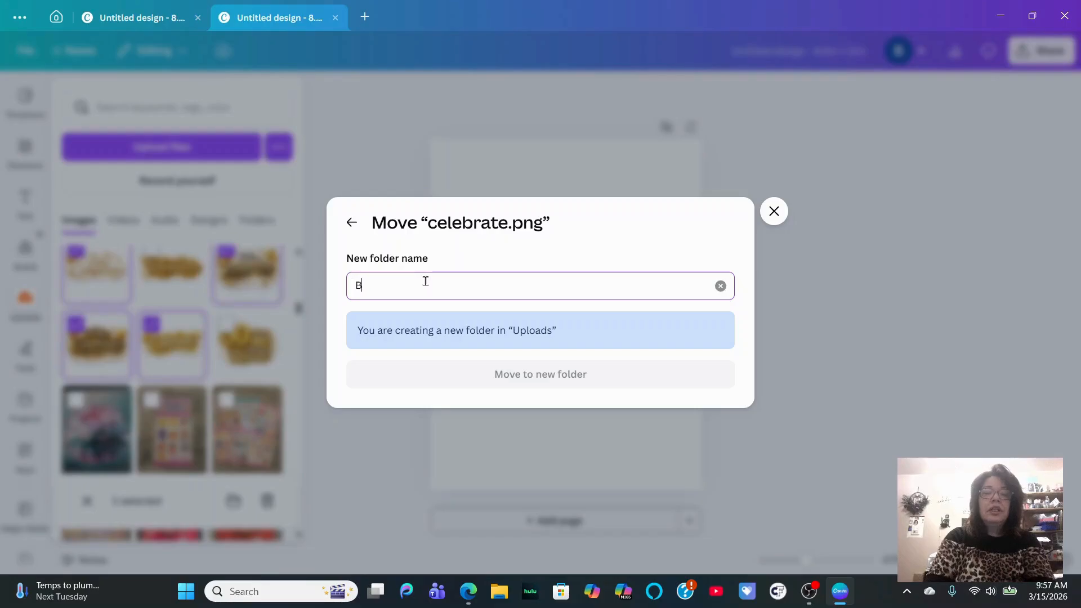
text(irthday s)
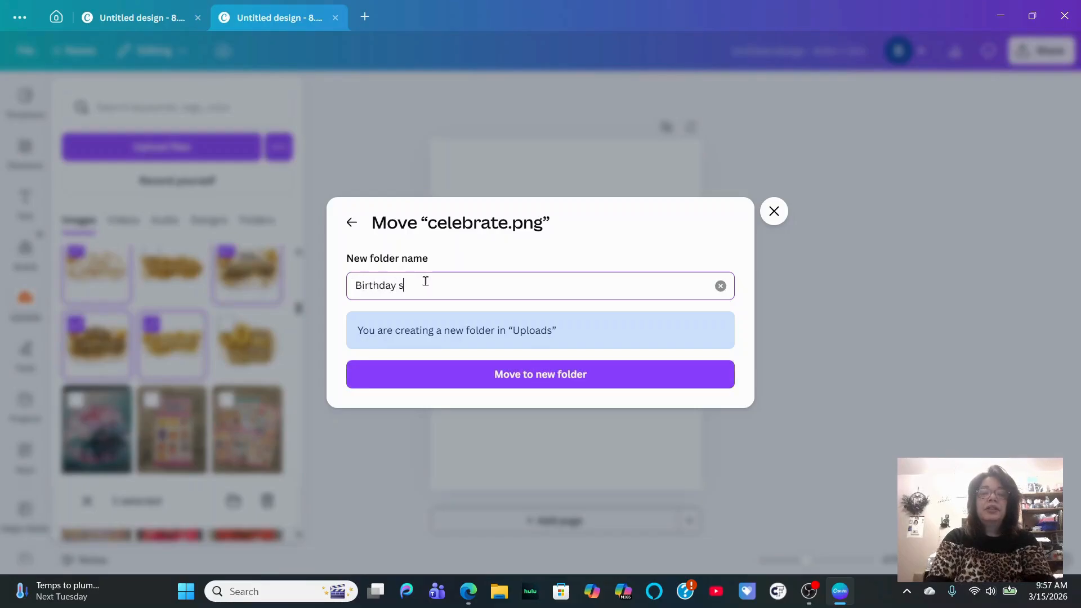
text(tickers)
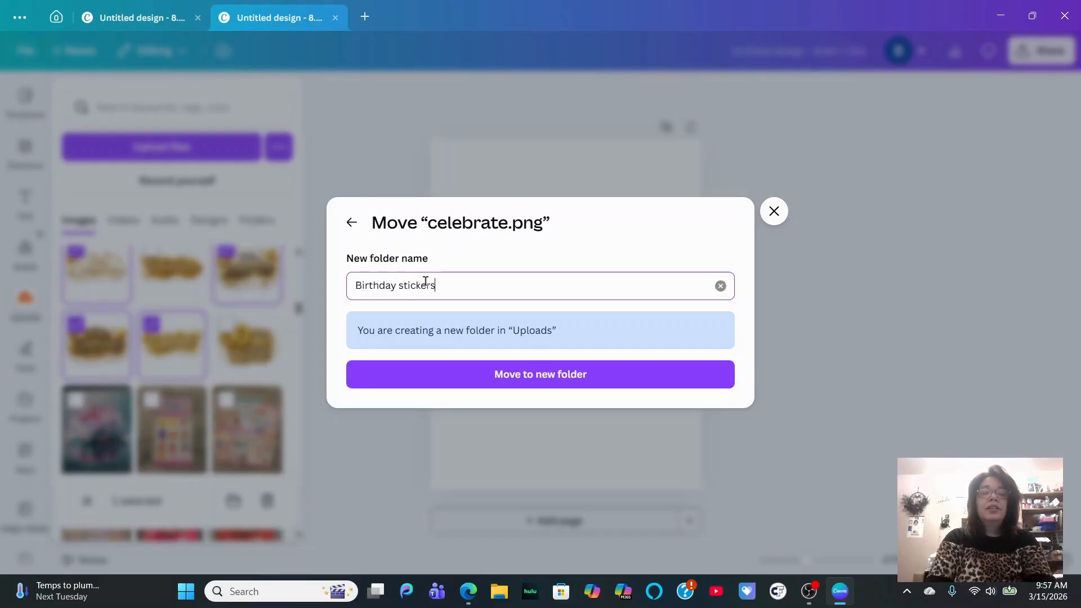
click(462, 382)
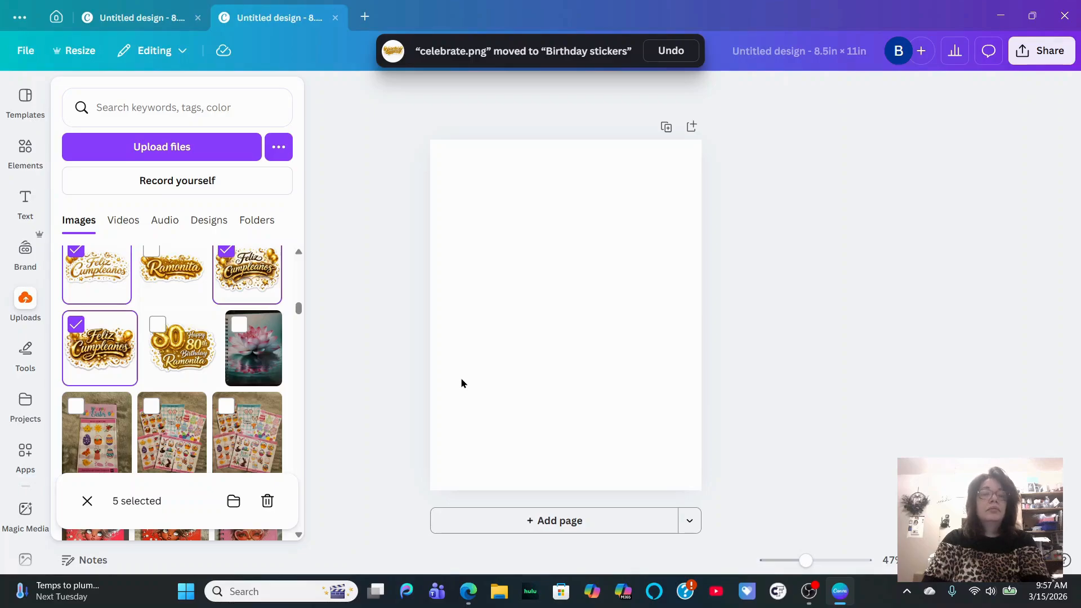
Move "Feliz cumpleanos sticker.png" into the "Birthday stickers" folder, finding it by searching the folders for "Happy birthday".
right_click(91, 358)
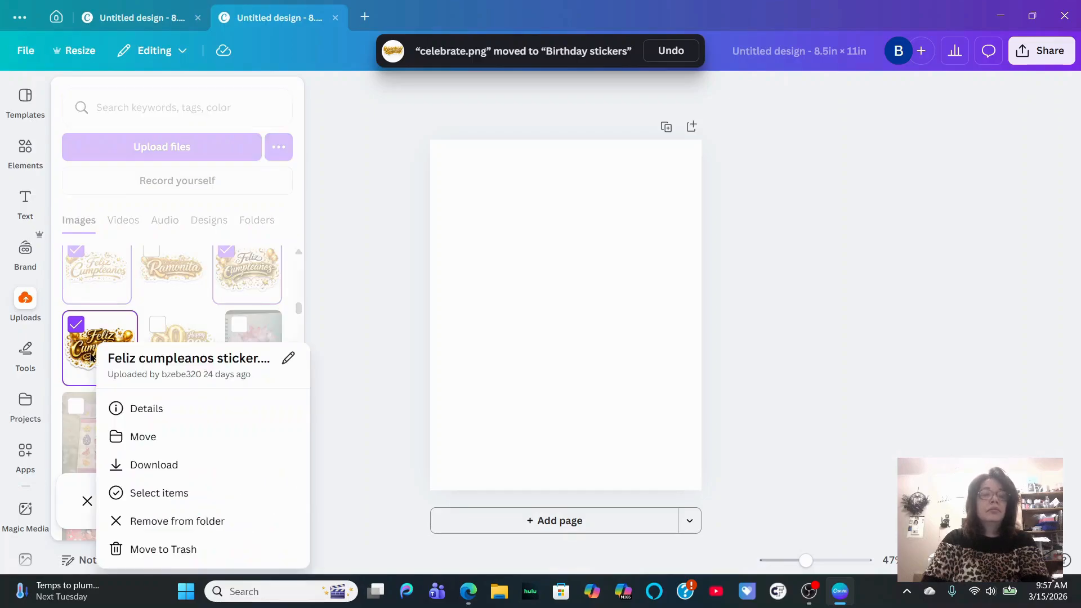
click(144, 437)
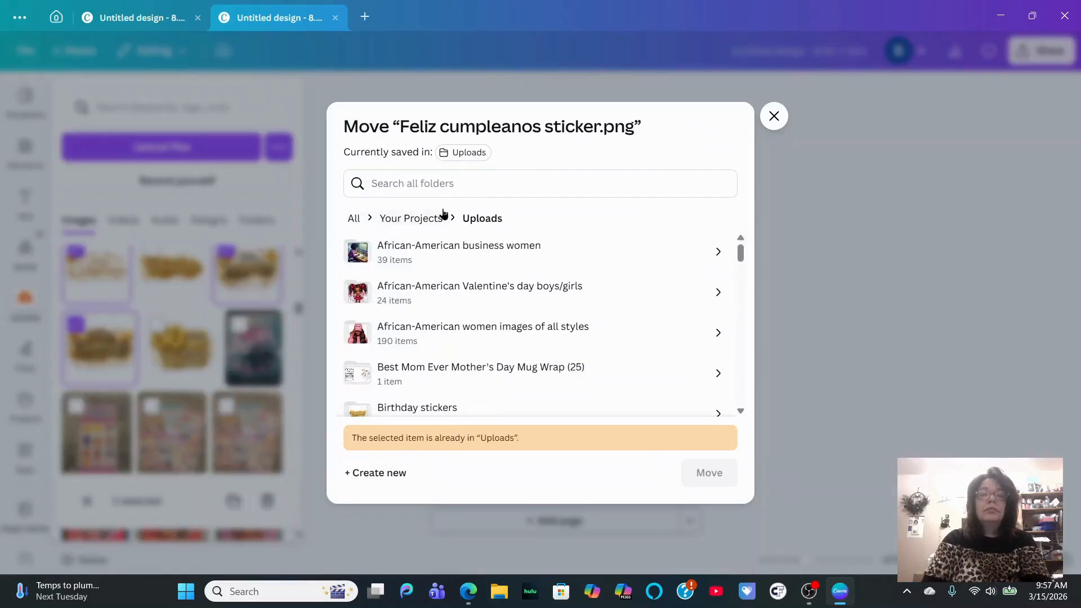
click(461, 180)
text(Happy birthday)
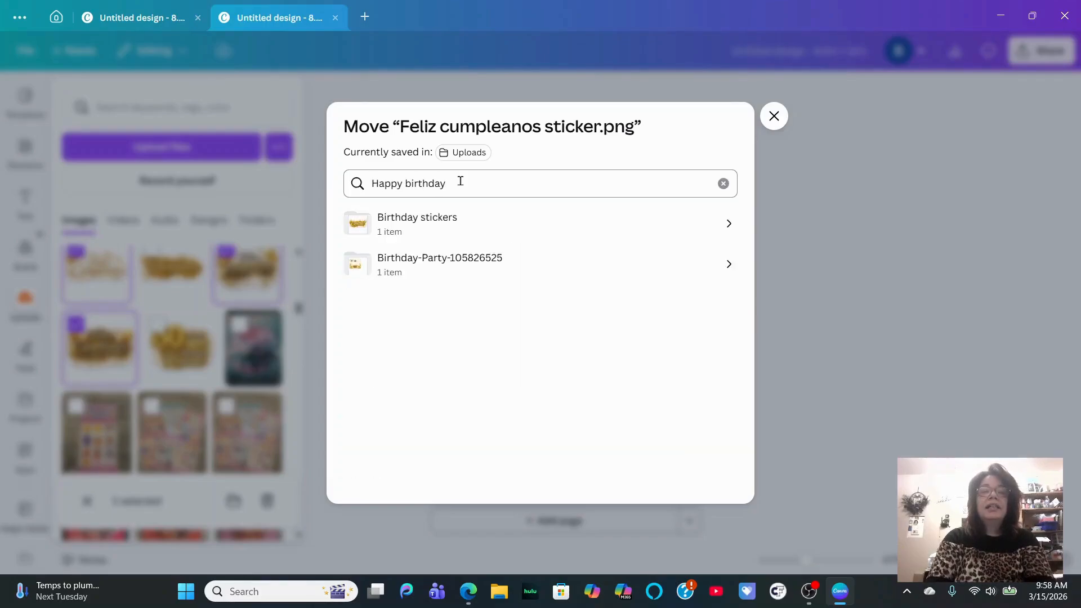
click(437, 236)
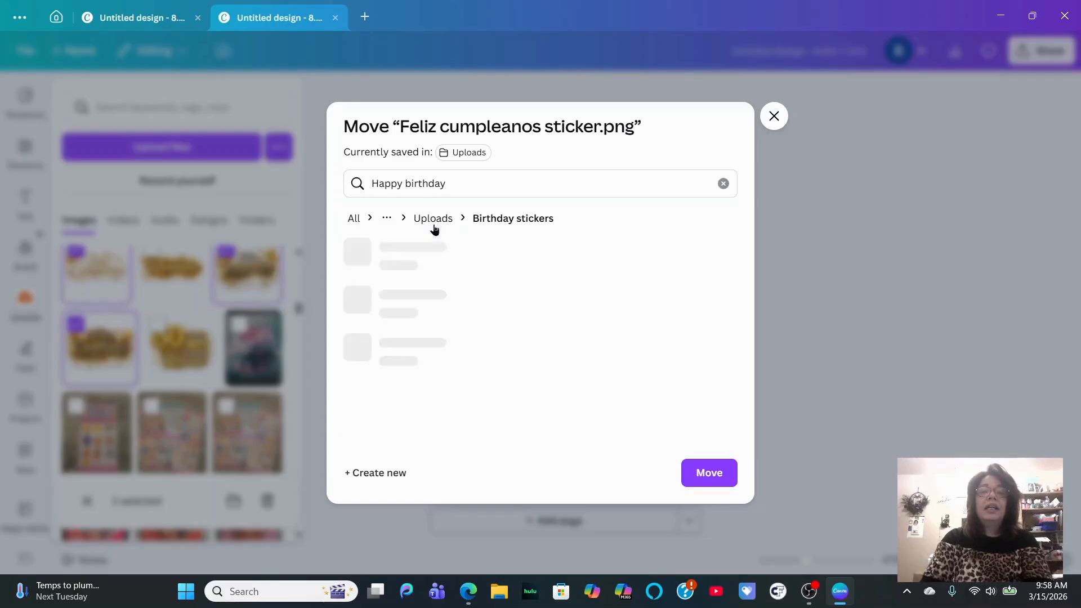
click(709, 473)
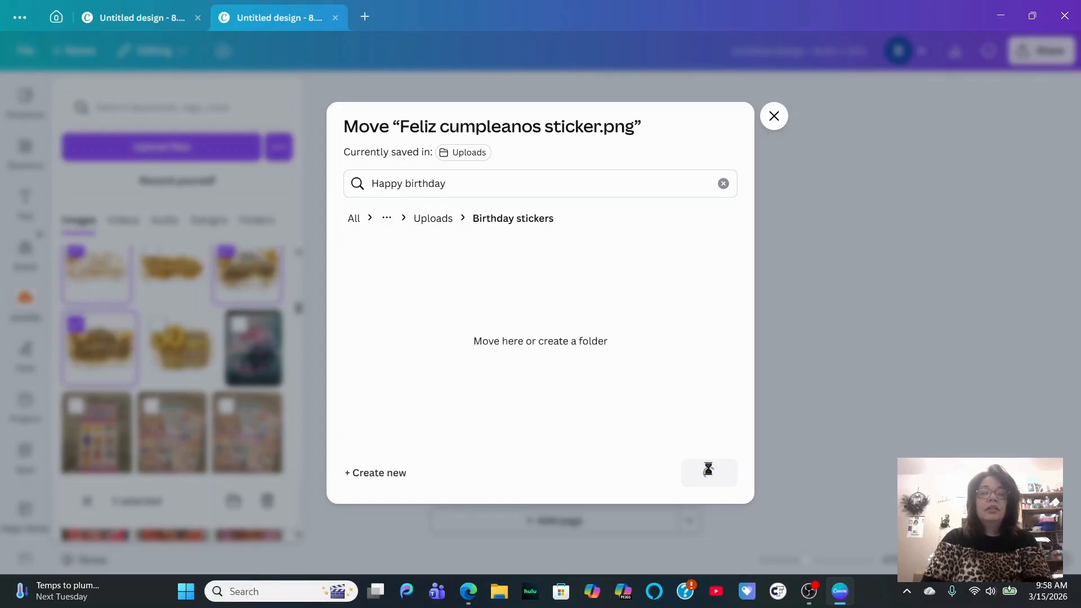
Move the five selected birthday images together into the "Birthday stickers" folder.
scroll(255, 316, up, 2)
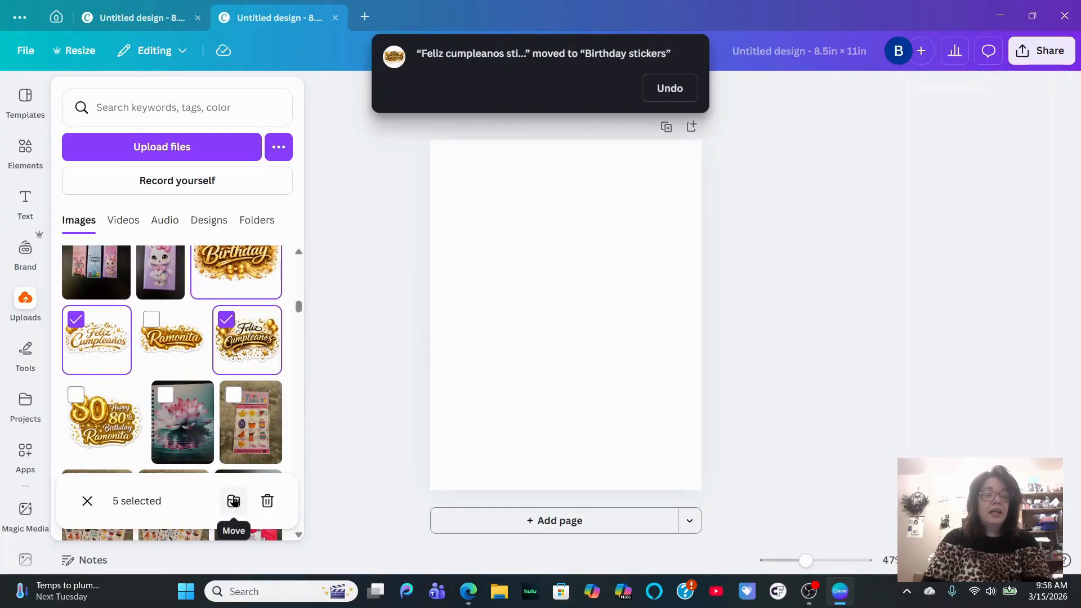
click(233, 501)
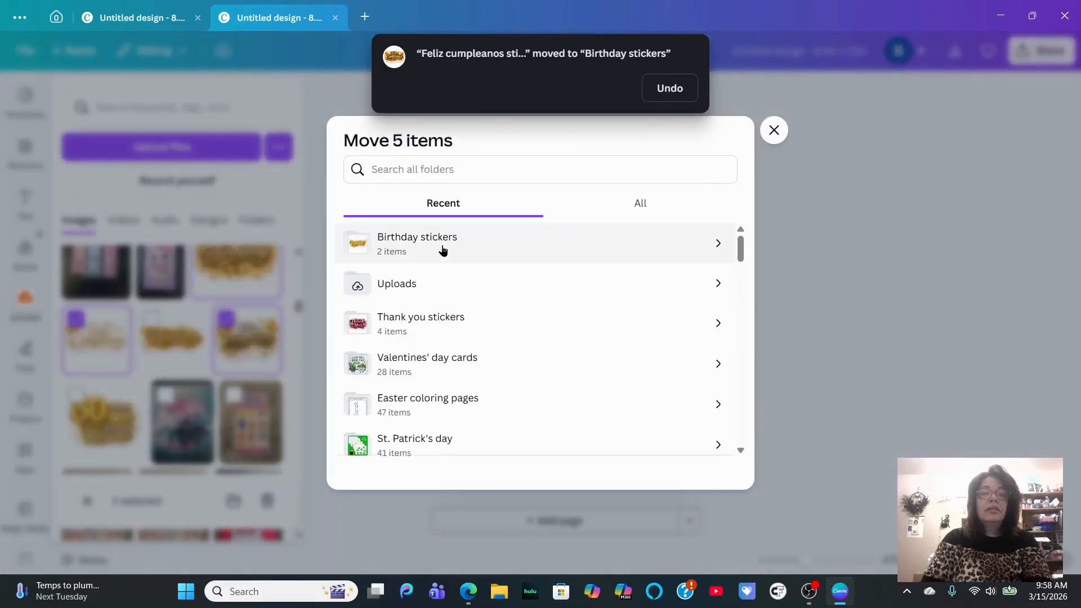
click(442, 249)
click(714, 458)
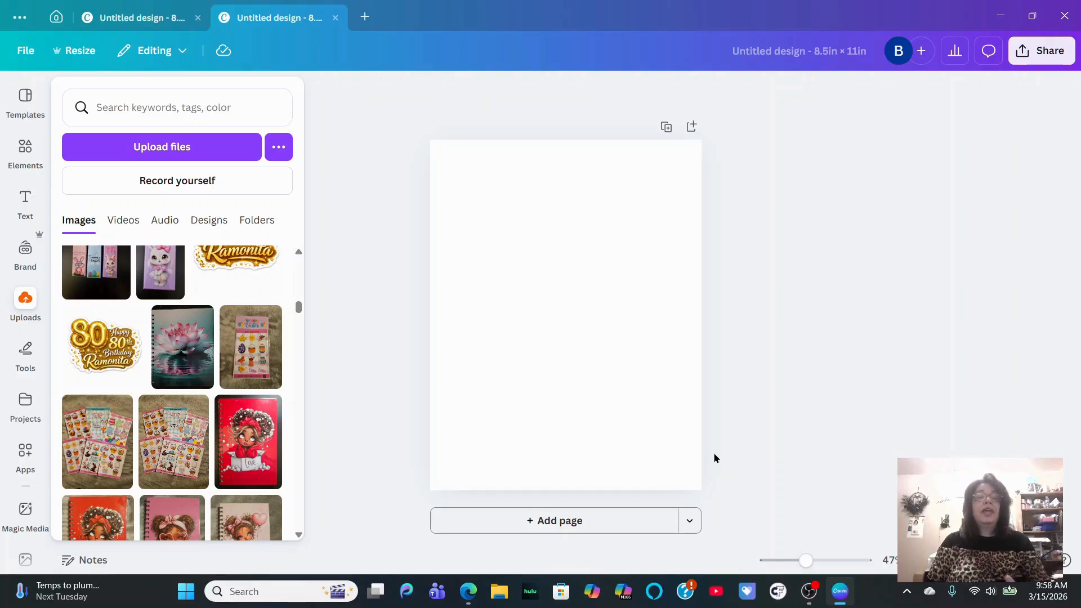
Select the red berry branch, the pink flower bouquet, the yellow bird and the floral watering can in the uploads.
scroll(207, 478, down, 3)
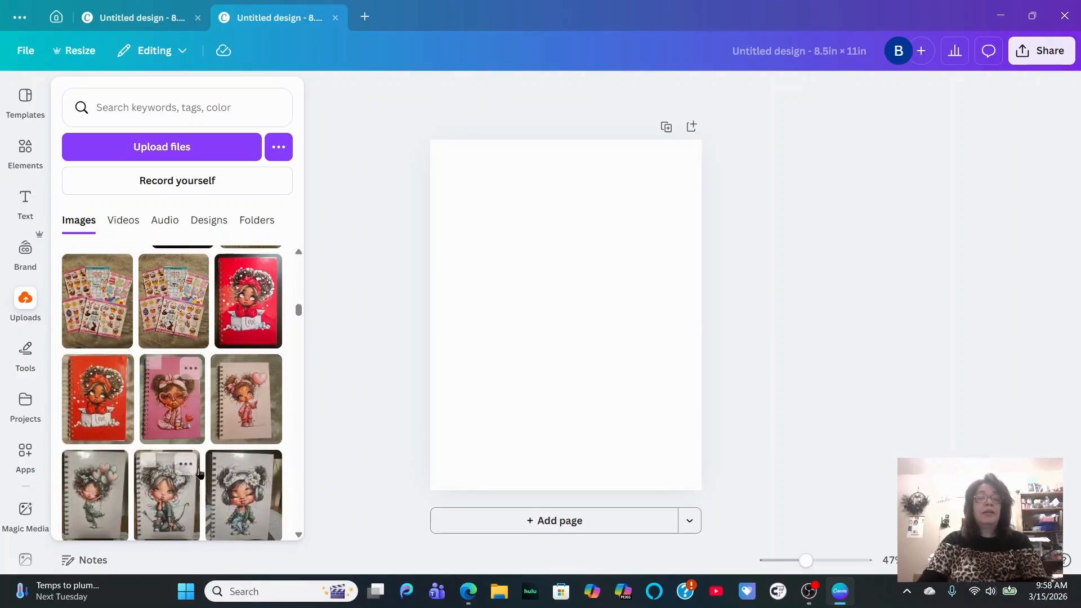
scroll(206, 478, down, 5)
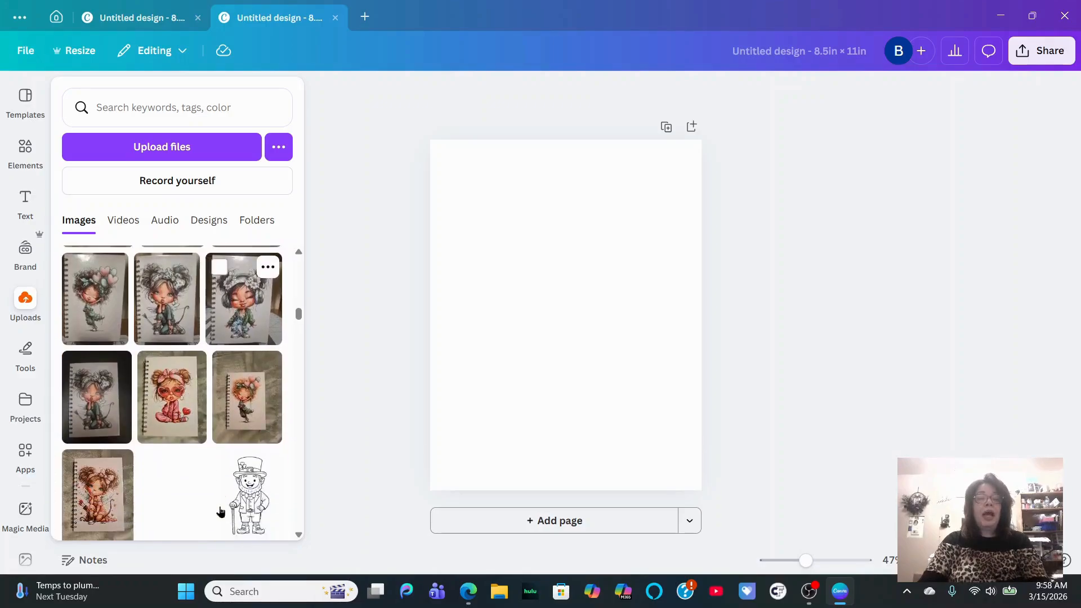
scroll(203, 484, down, 5)
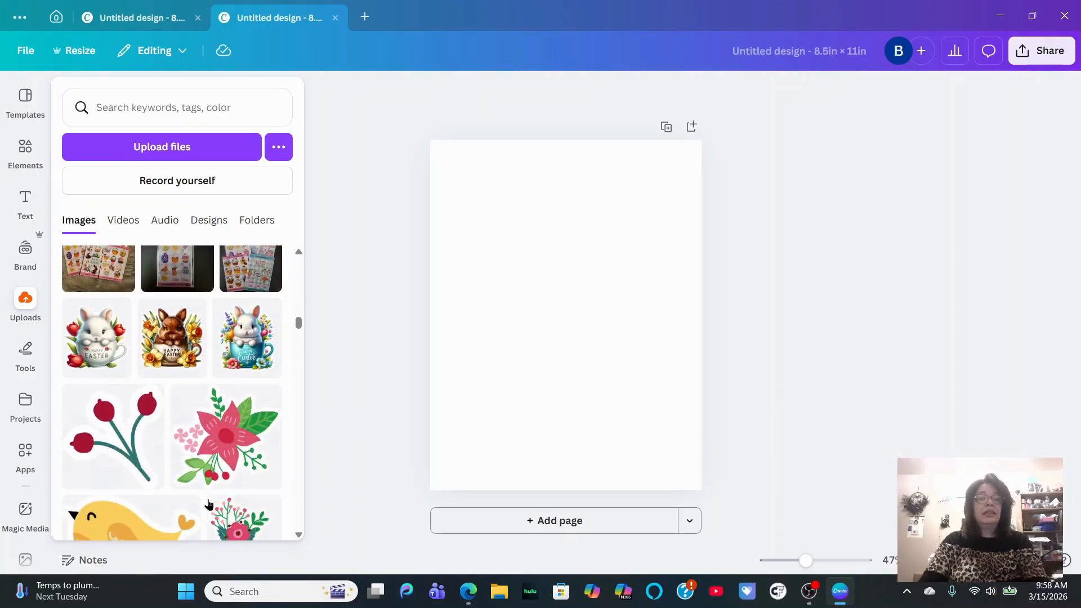
scroll(191, 479, up, 3)
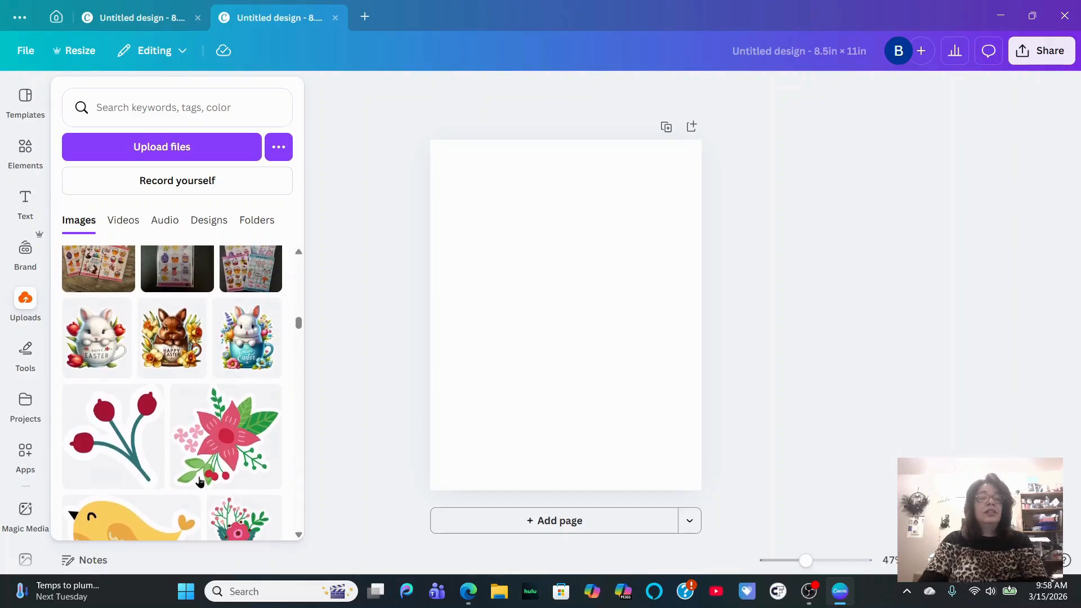
click(76, 399)
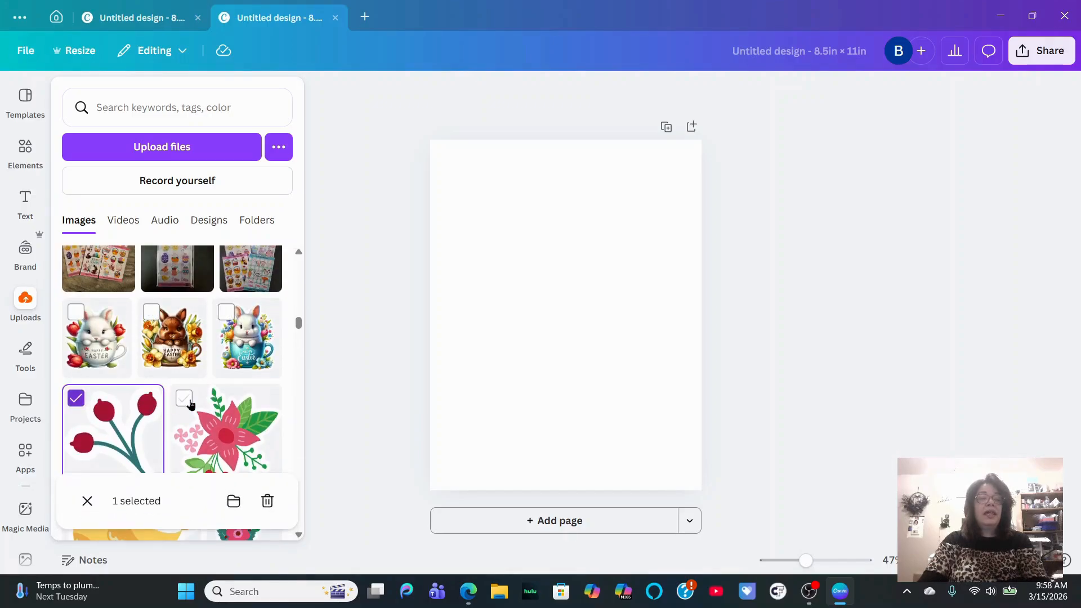
click(184, 399)
scroll(103, 367, down, 4)
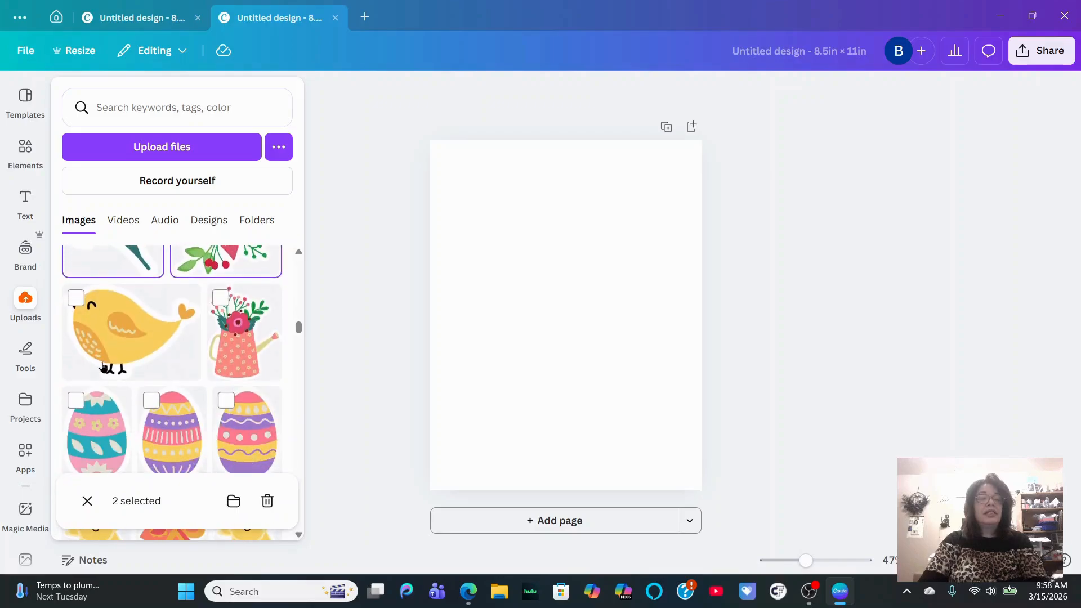
click(76, 297)
click(221, 299)
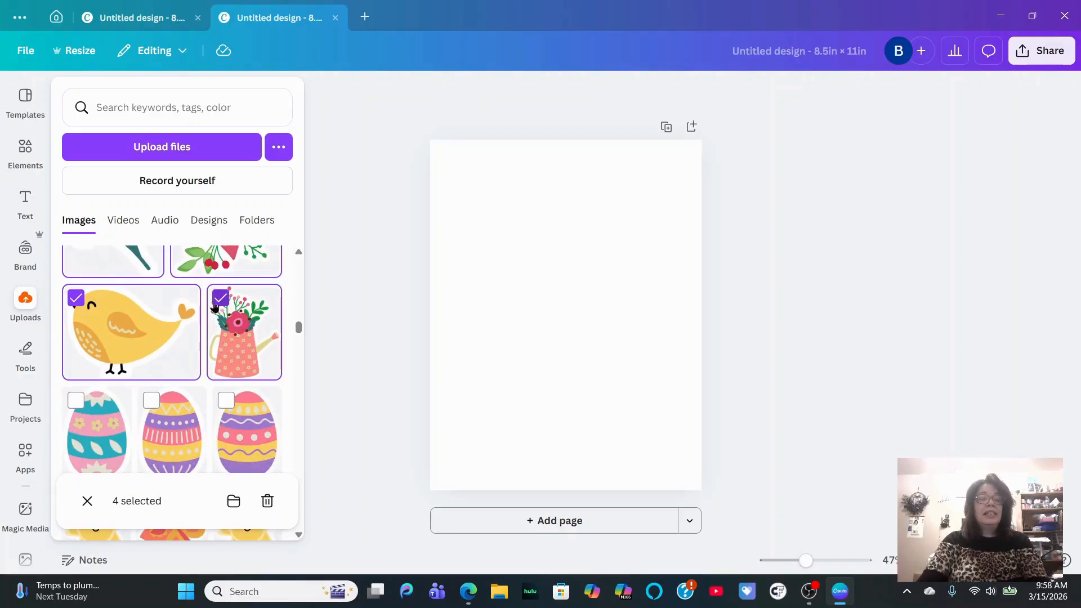
Add the three decorated Easter eggs, the two smiling suns and the orange butterfly to the selection.
click(76, 400)
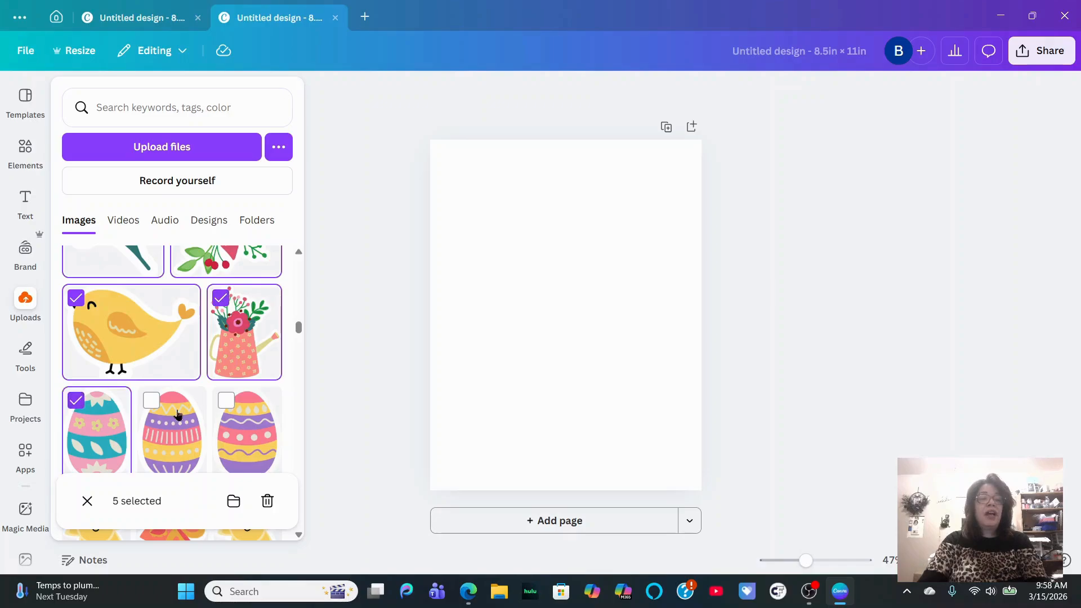
click(152, 400)
click(227, 400)
scroll(235, 402, down, 3)
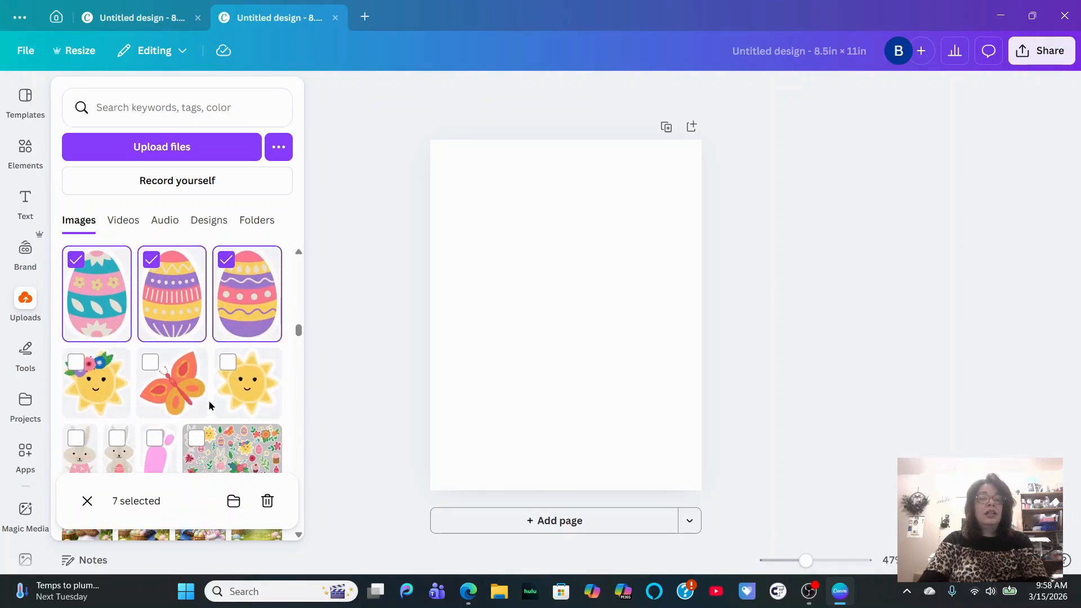
click(76, 362)
click(150, 363)
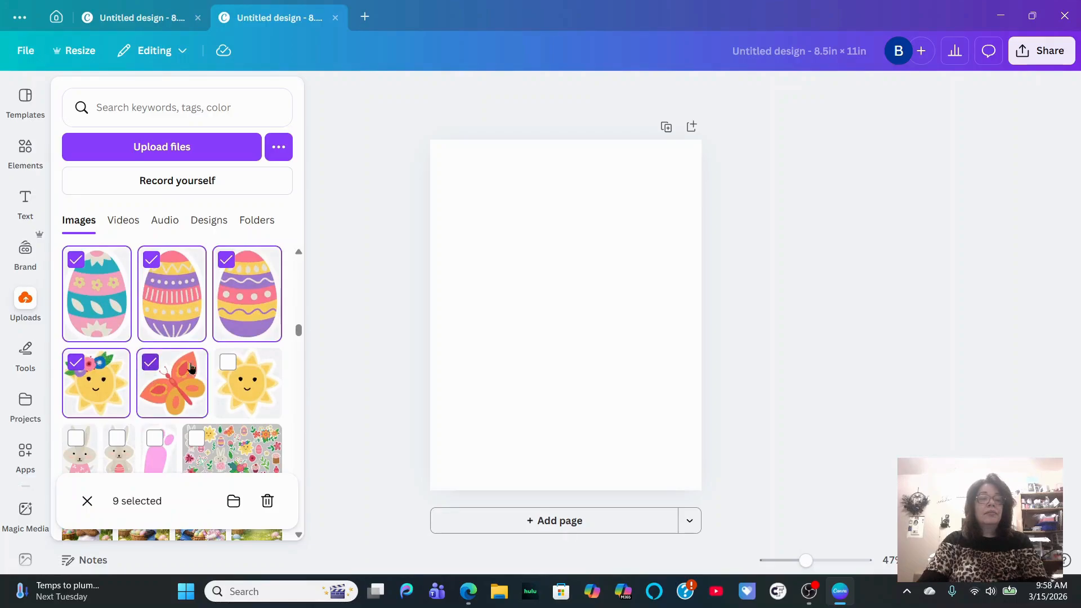
click(227, 362)
Add the two gray bunnies and the pink shape beside them to the selection, leaving out the patterned sticker sheet.
scroll(119, 397, down, 3)
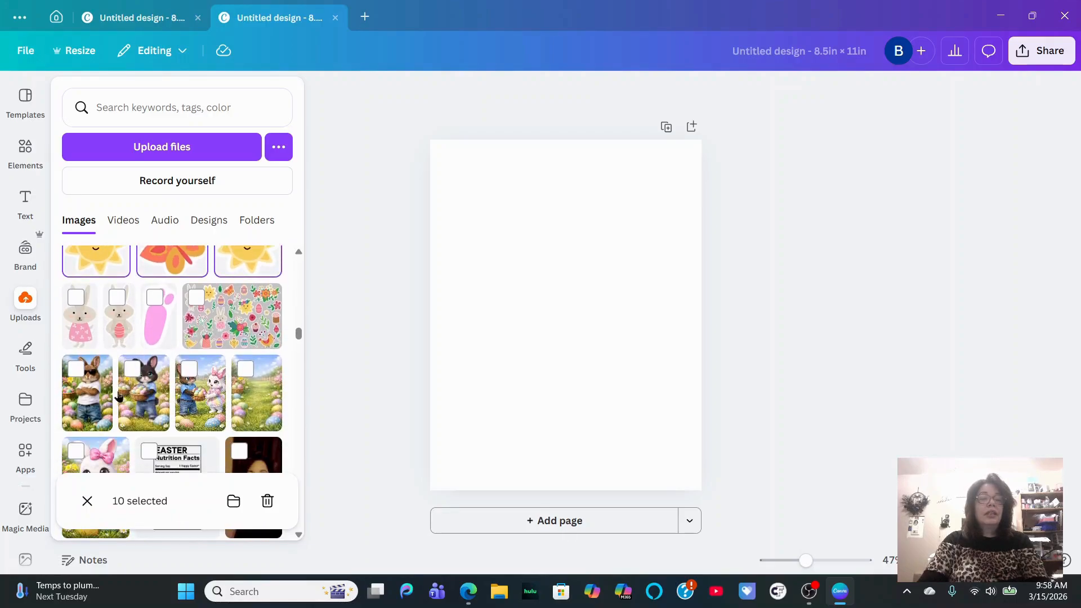
click(77, 297)
click(117, 298)
click(151, 304)
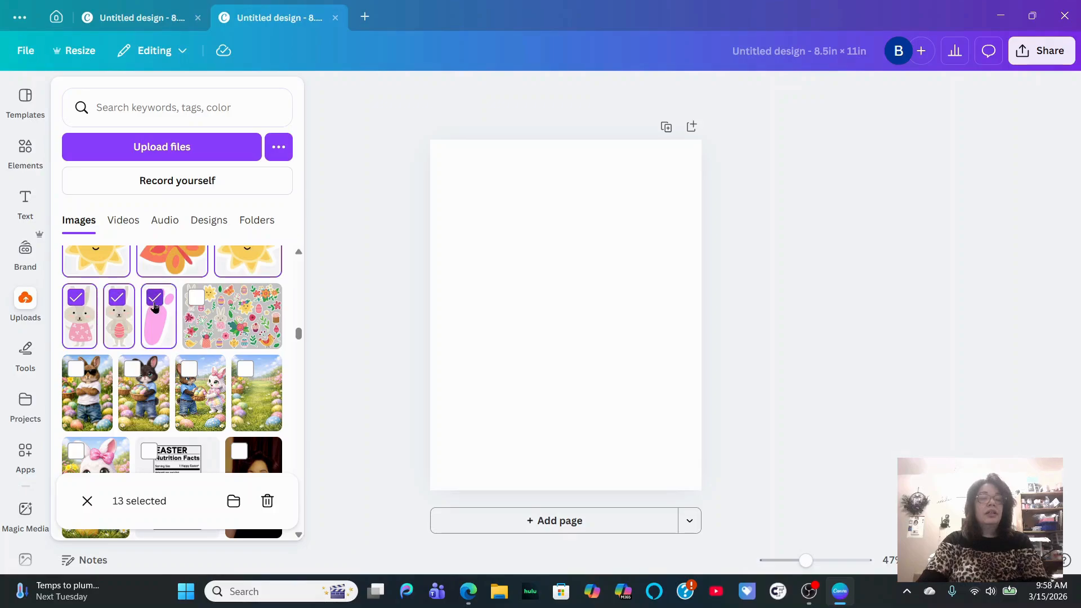
Search the move destinations for a "Spring stickers" folder and close the dialog without moving the selected images.
click(234, 501)
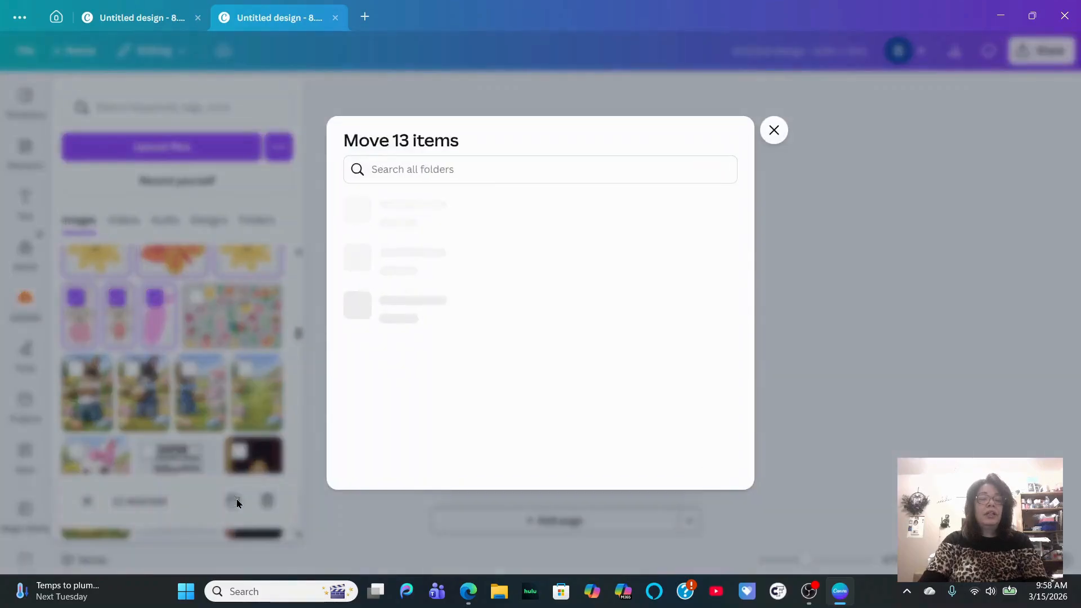
click(543, 176)
text(S)
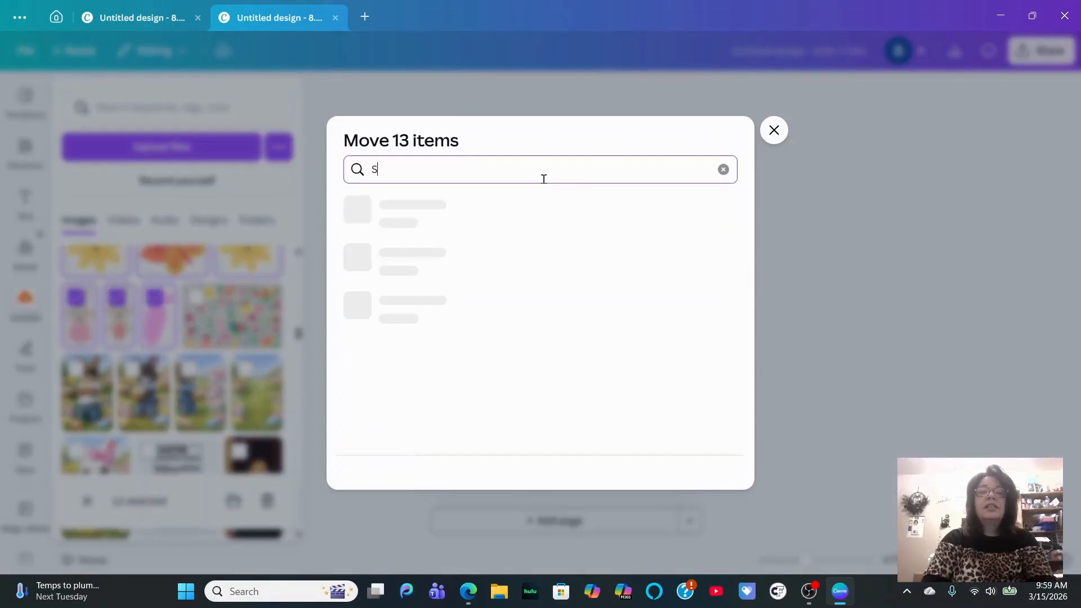
text(pring st)
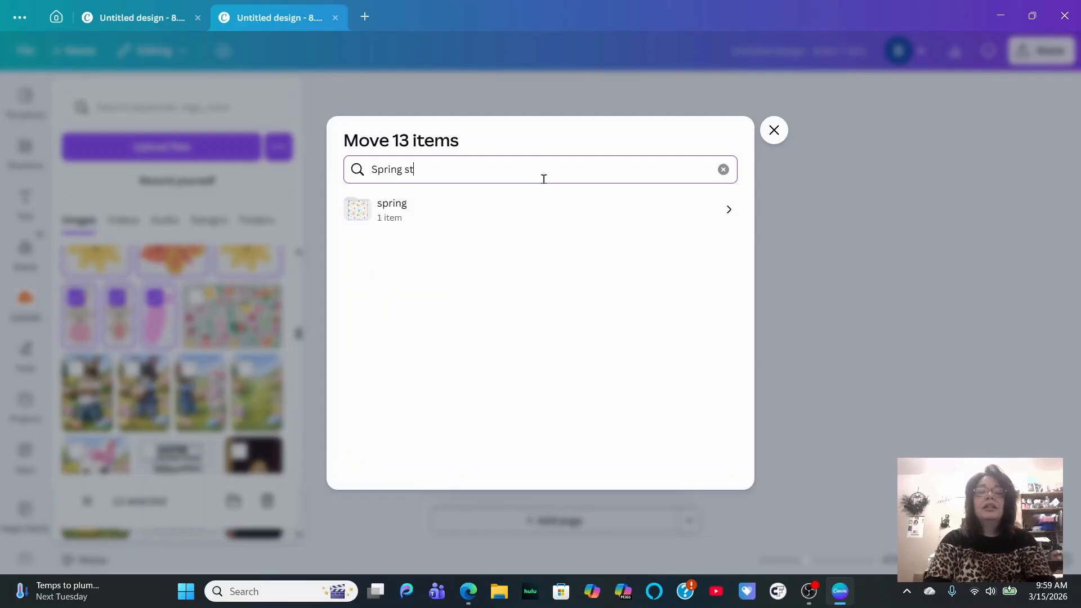
text(ickers)
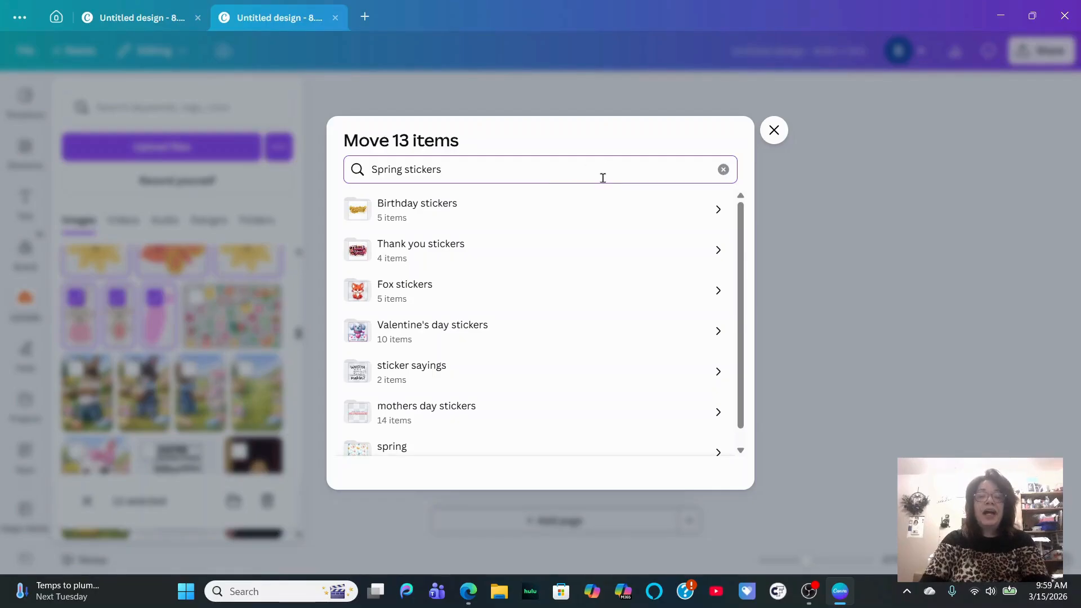
scroll(559, 306, down, 1)
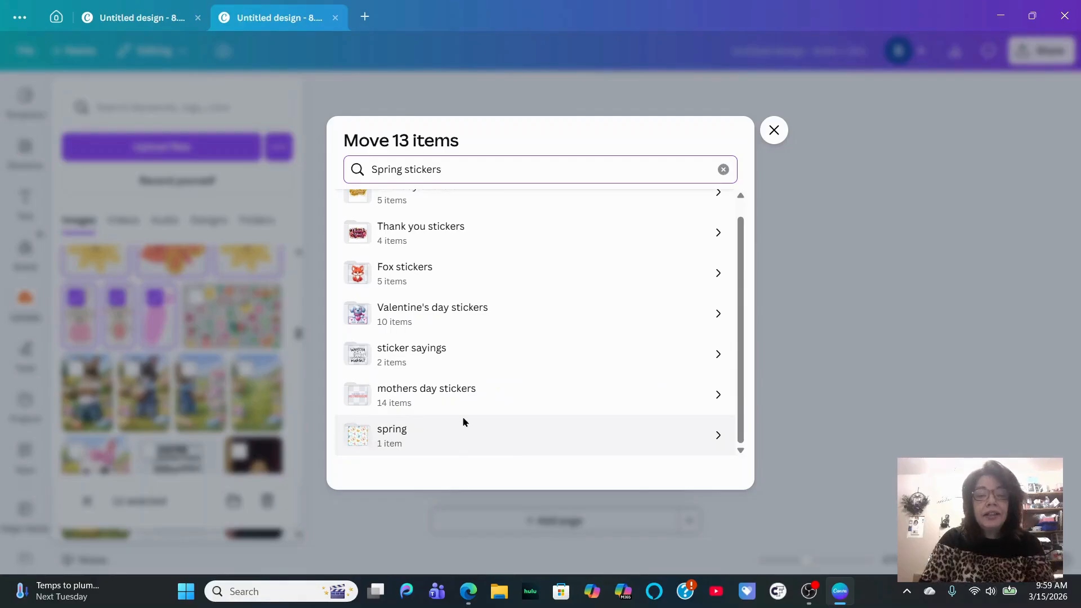
scroll(463, 419, up, 1)
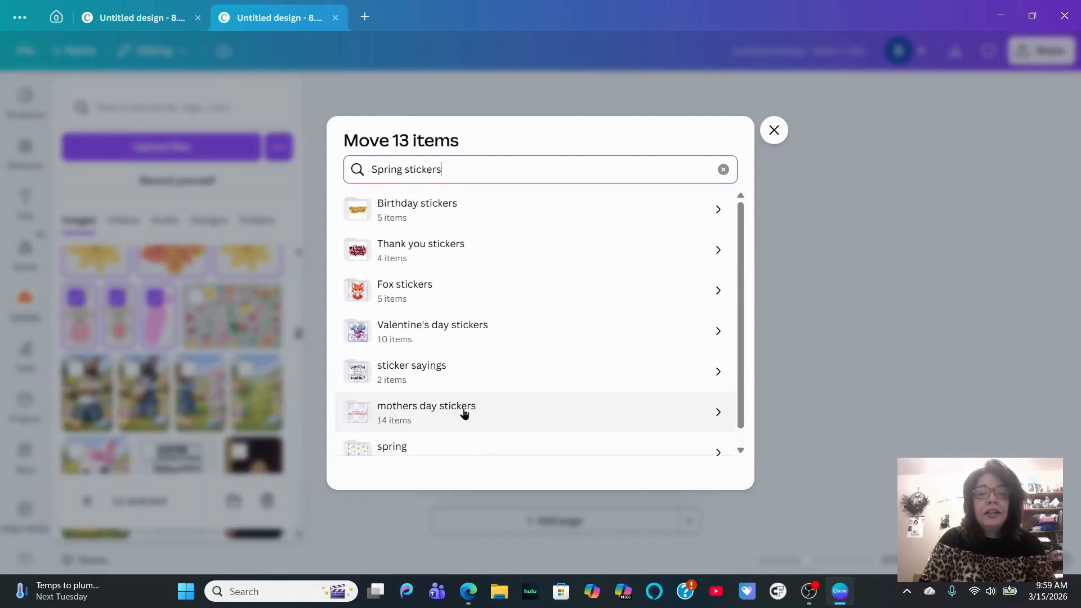
click(773, 130)
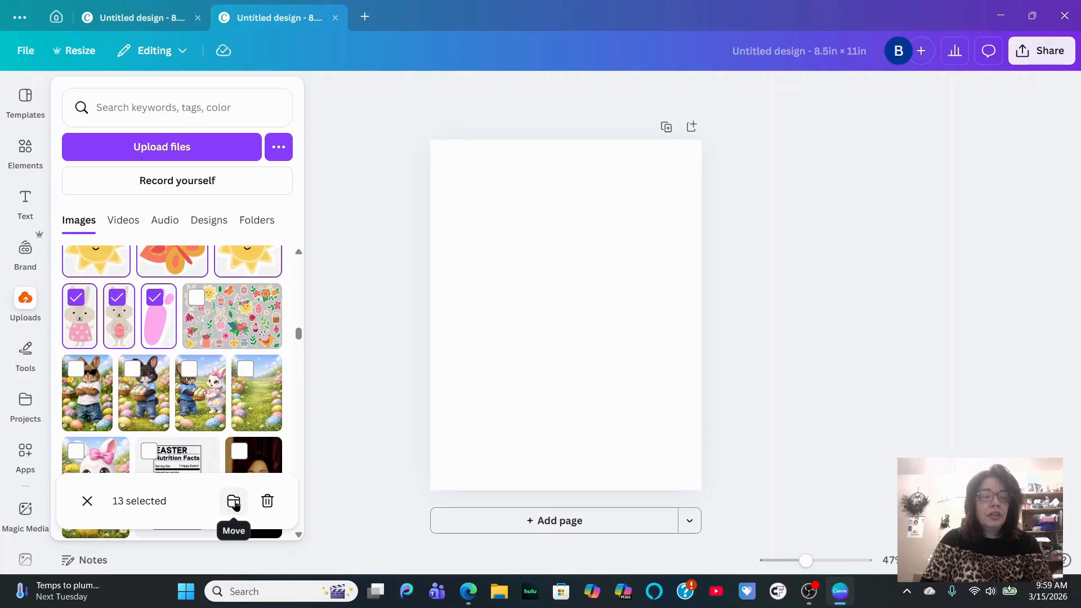
Move the 13 selected spring images into a new folder in Your Projects named "Spring Stickers".
click(235, 505)
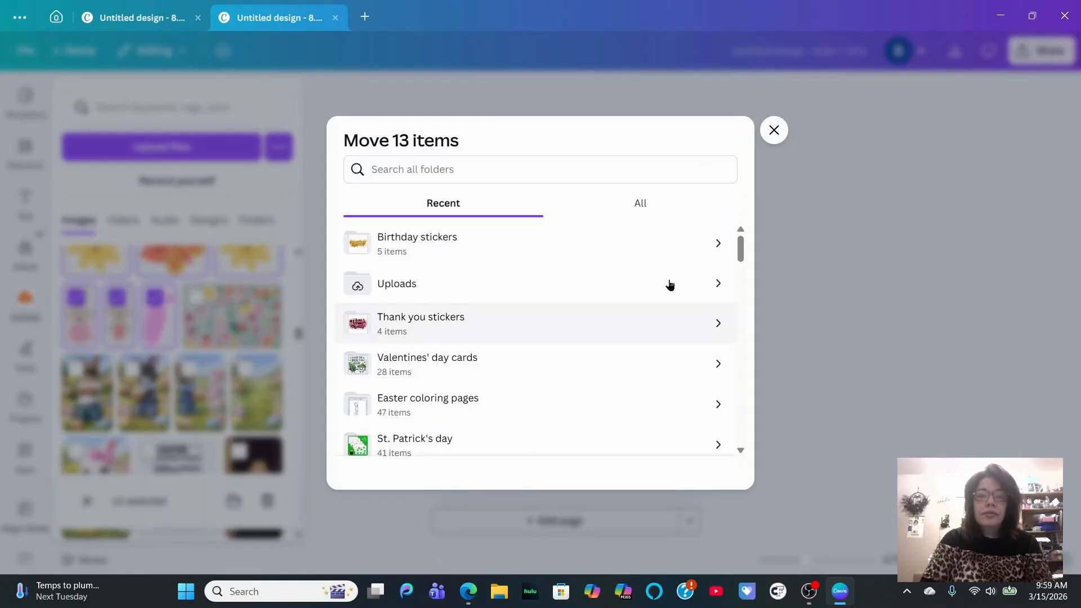
click(652, 198)
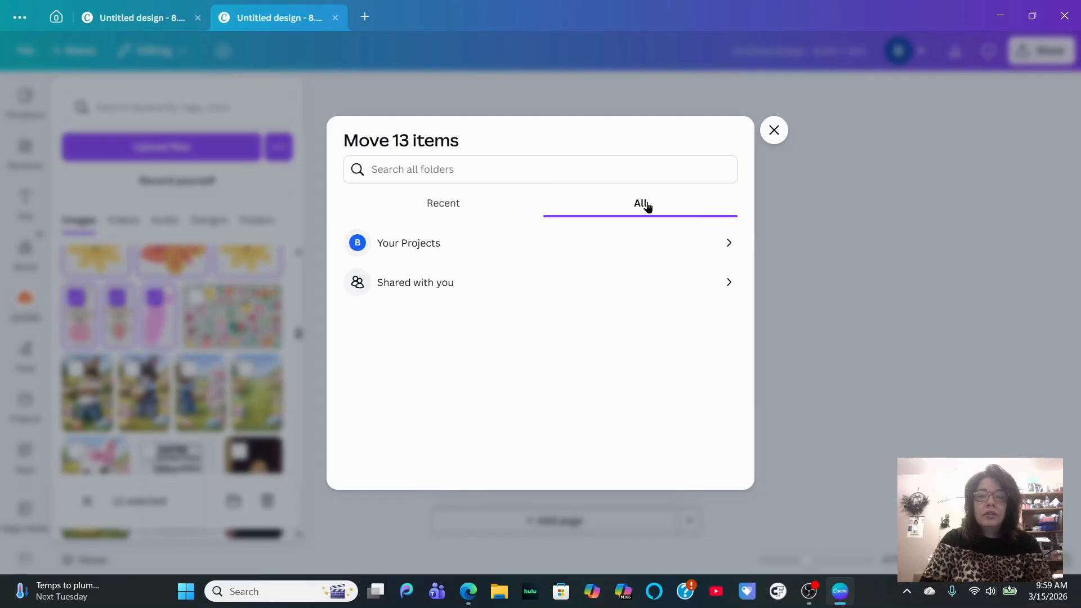
click(527, 246)
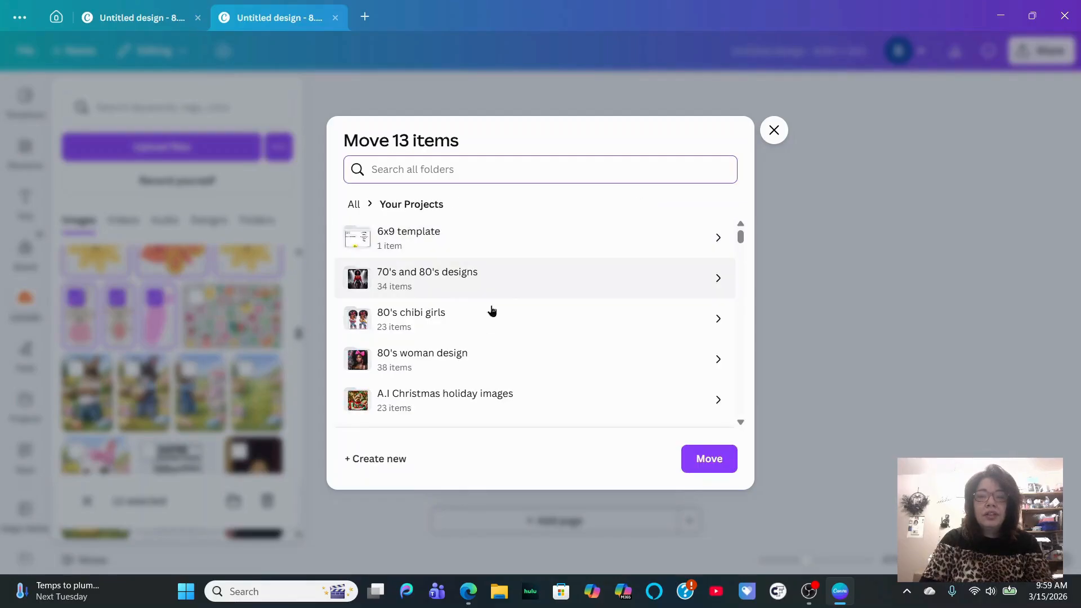
click(391, 459)
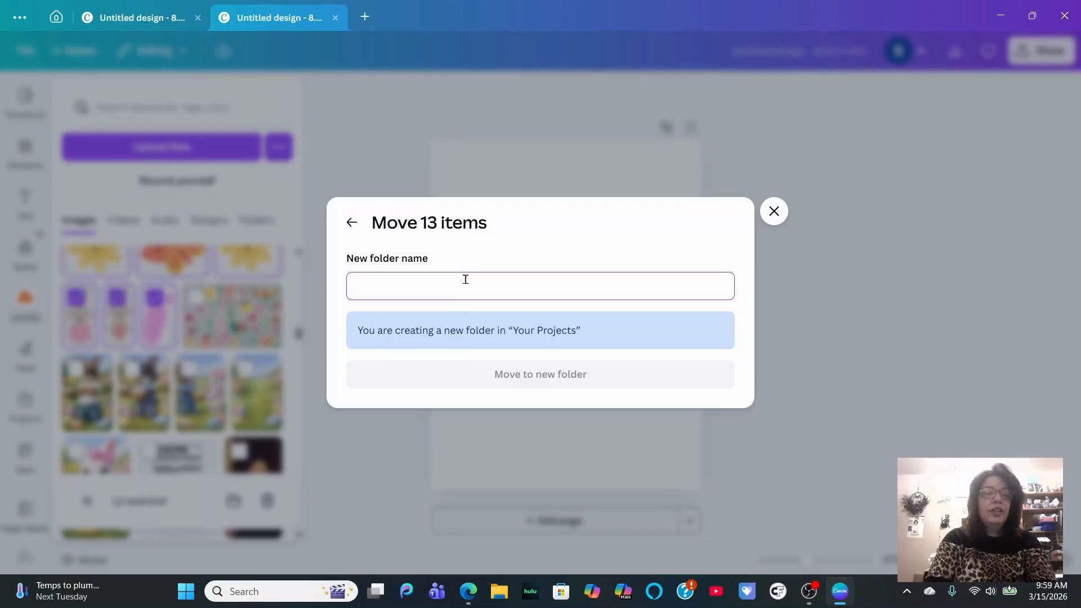
text(Spring Stickers)
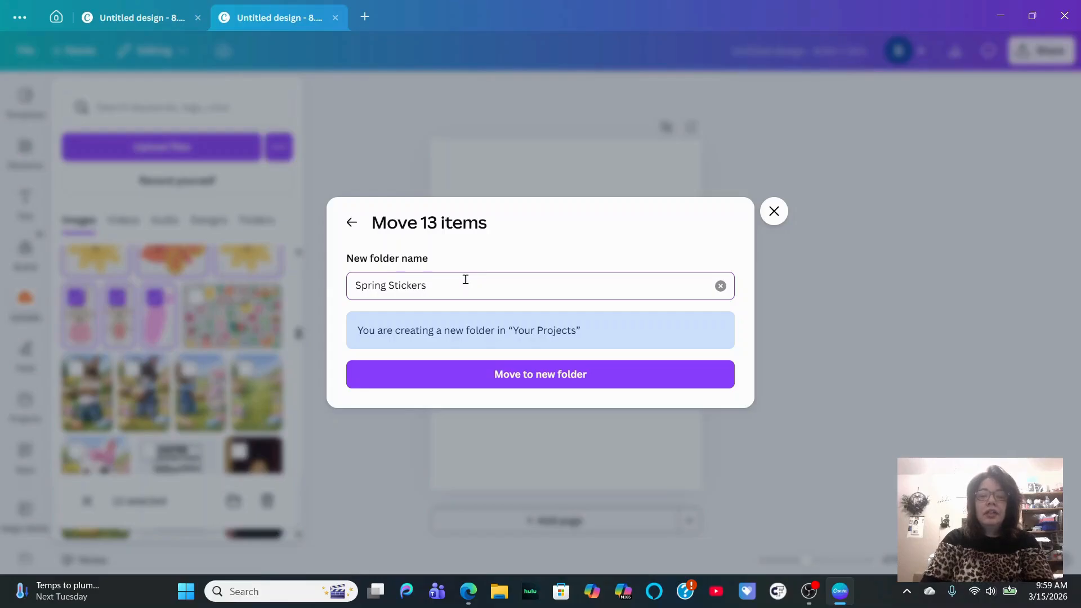
click(511, 374)
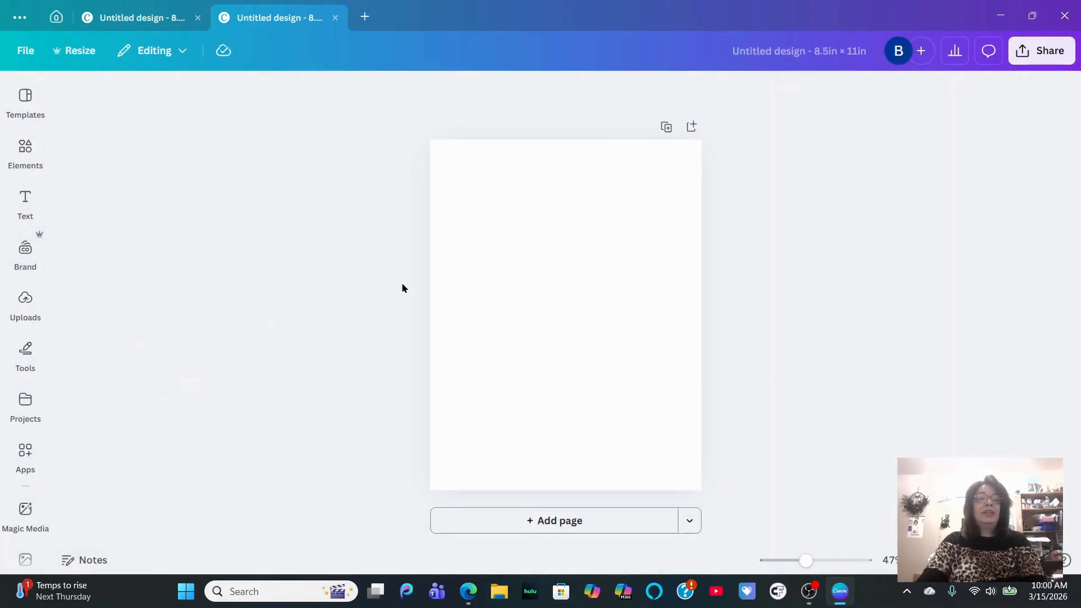
Return to the Canva home area, start a new folder inside "Thank you stickers" and clear its default name.
click(56, 17)
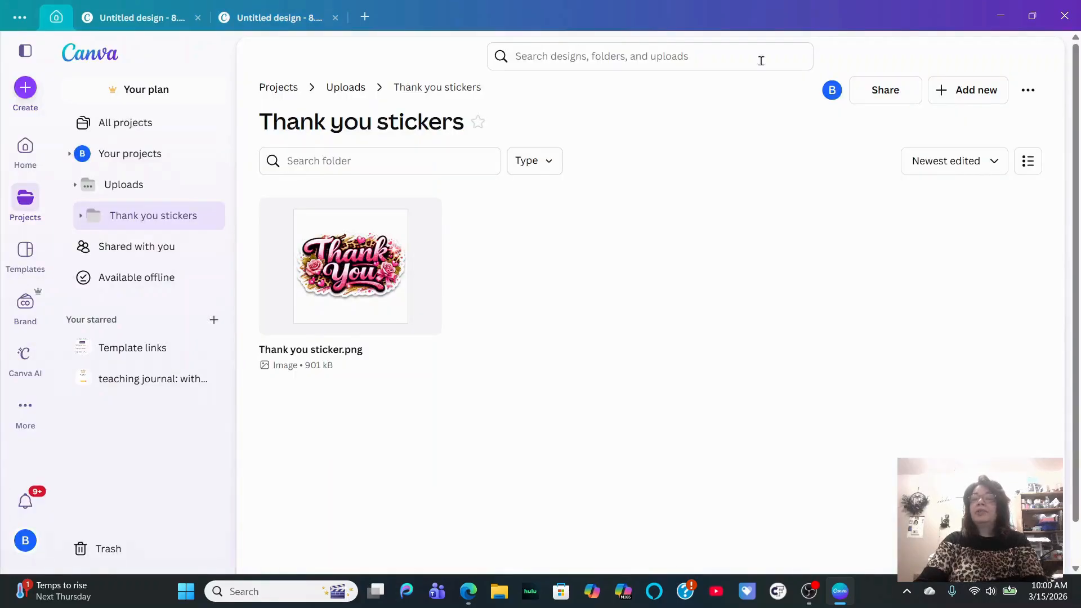
click(976, 94)
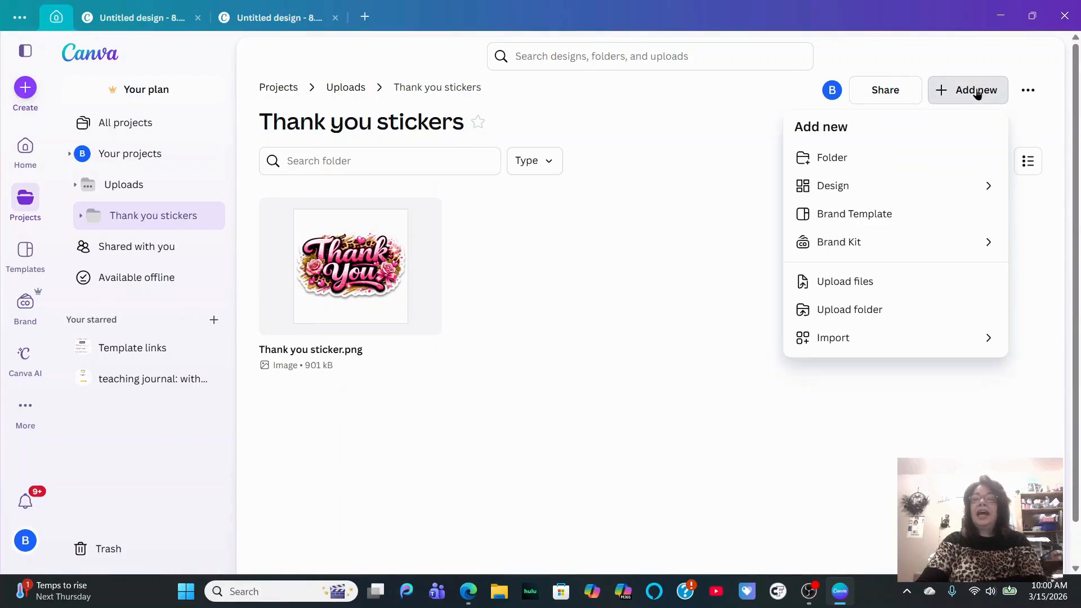
click(838, 160)
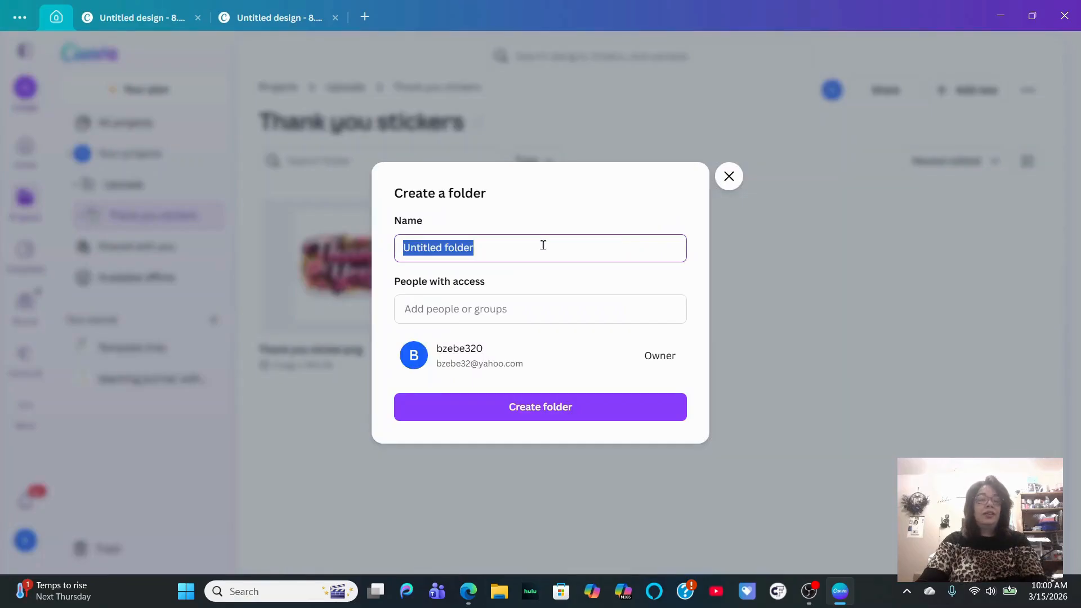
key(BackSpace)
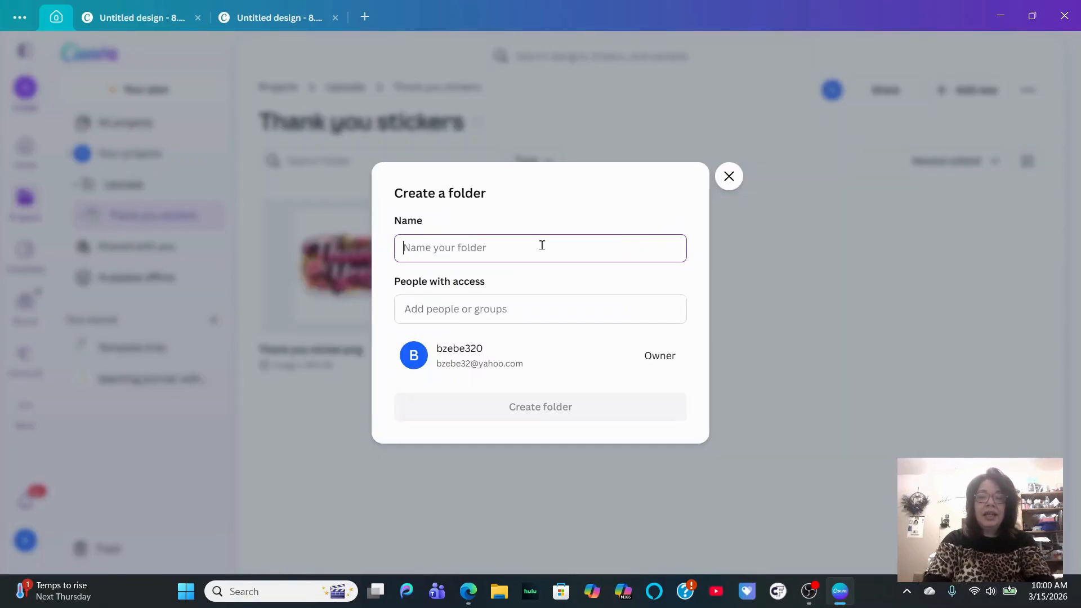
text(Journal)
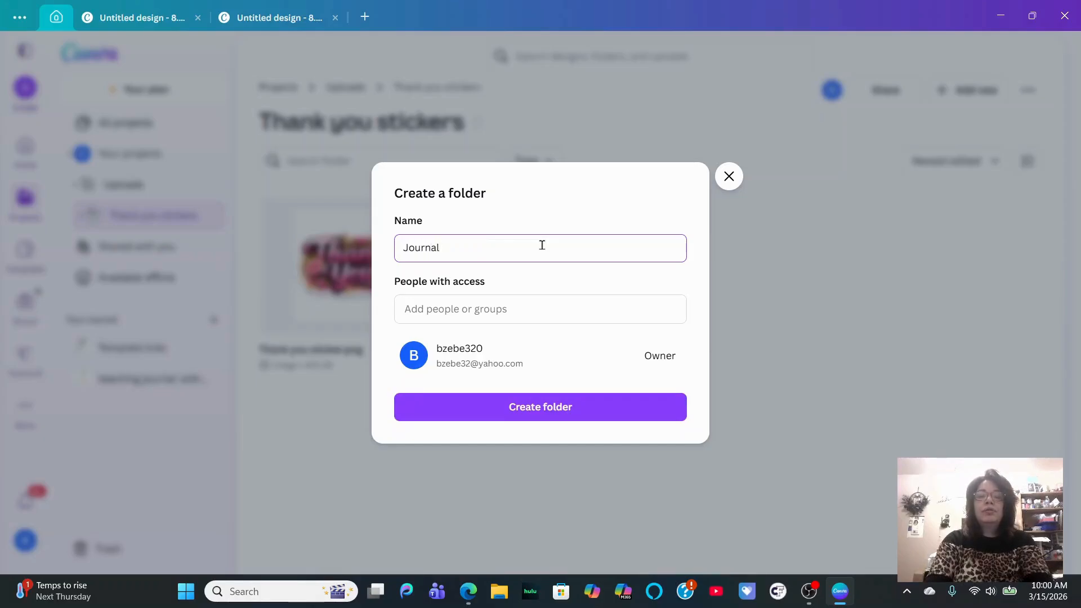
key(BackSpace)
key(BackSpace)
key(BackSpace)
key(BackSpace)
key(BackSpace)
key(BackSpace)
key(BackSpace)
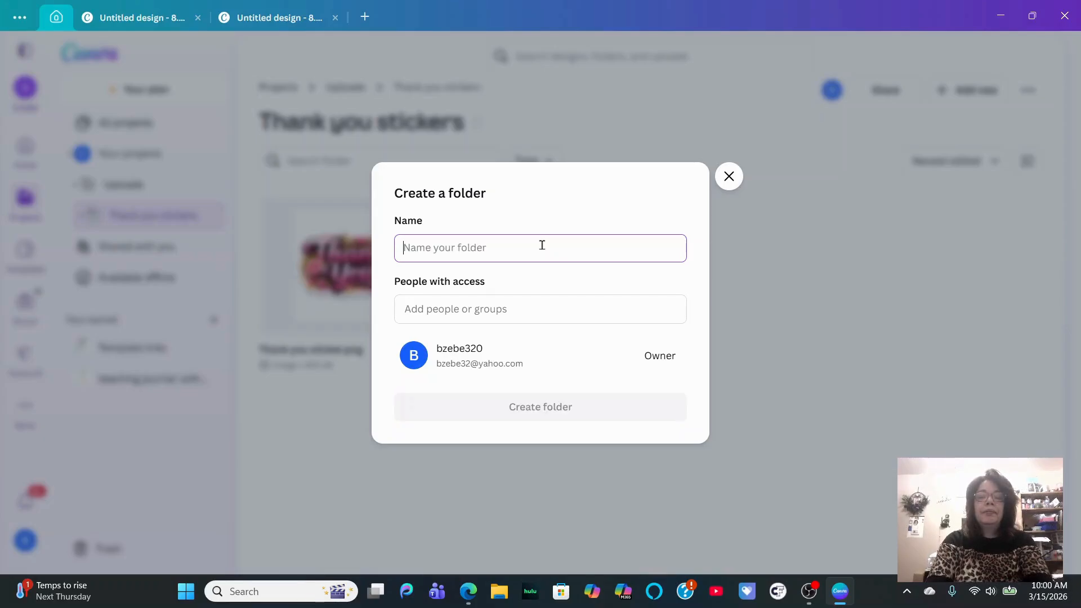
Name the new folder "Girly journal images" and create it inside "Thank you stickers".
text(Gir)
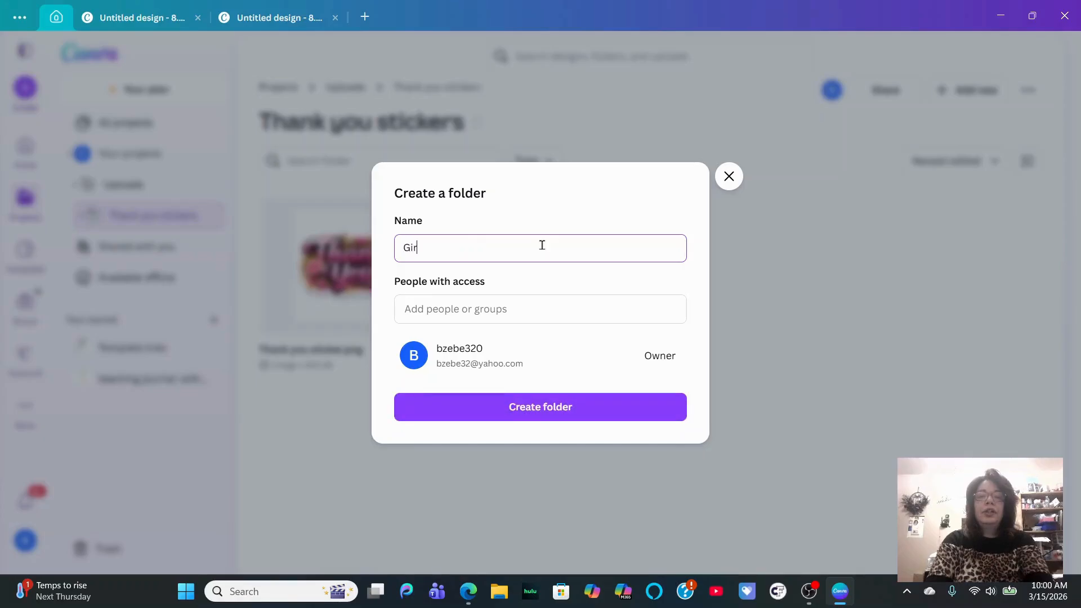
text(ly journal images)
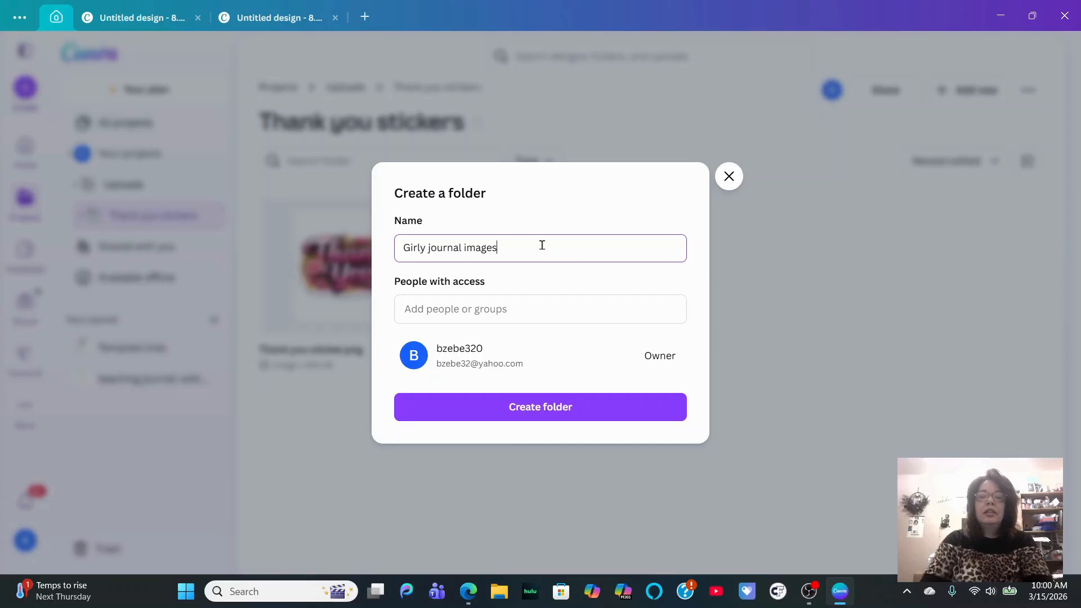
click(529, 409)
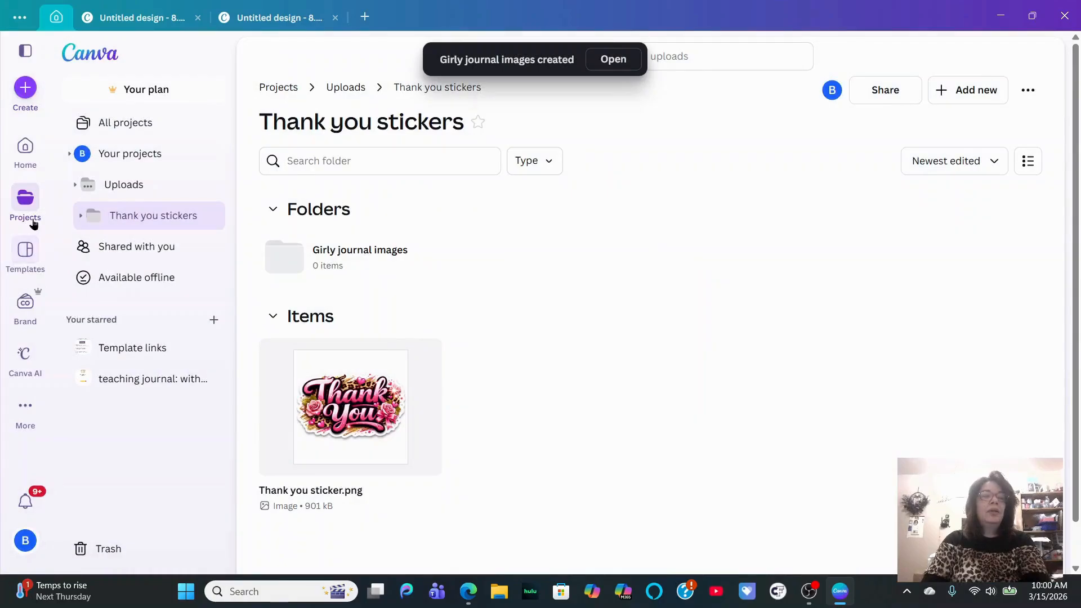
Find the girly journal photos in the second untitled design's uploads and select the two red and two pink journals.
click(277, 20)
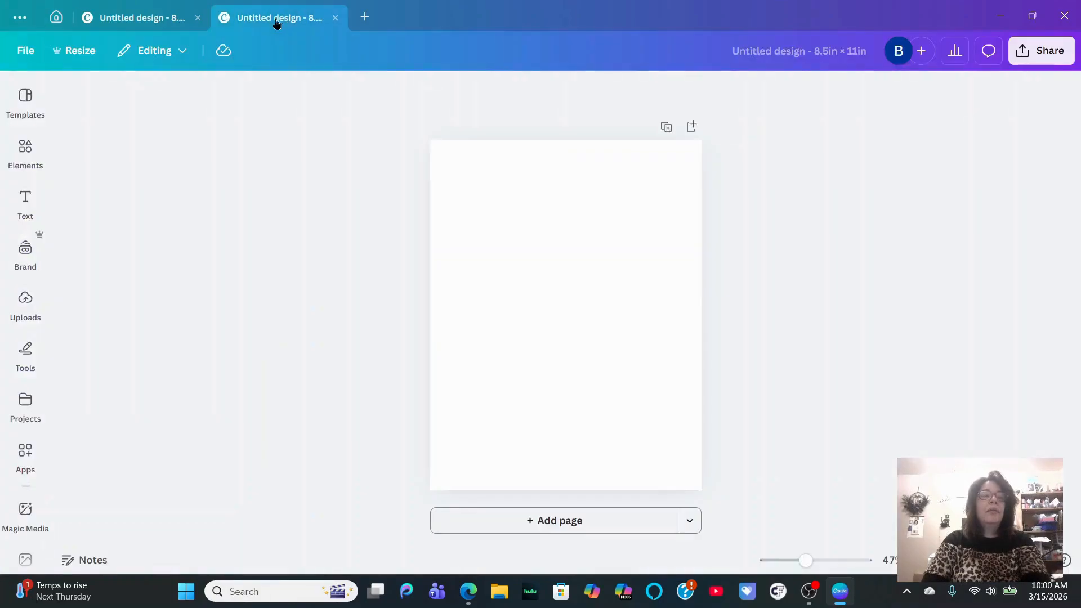
click(26, 303)
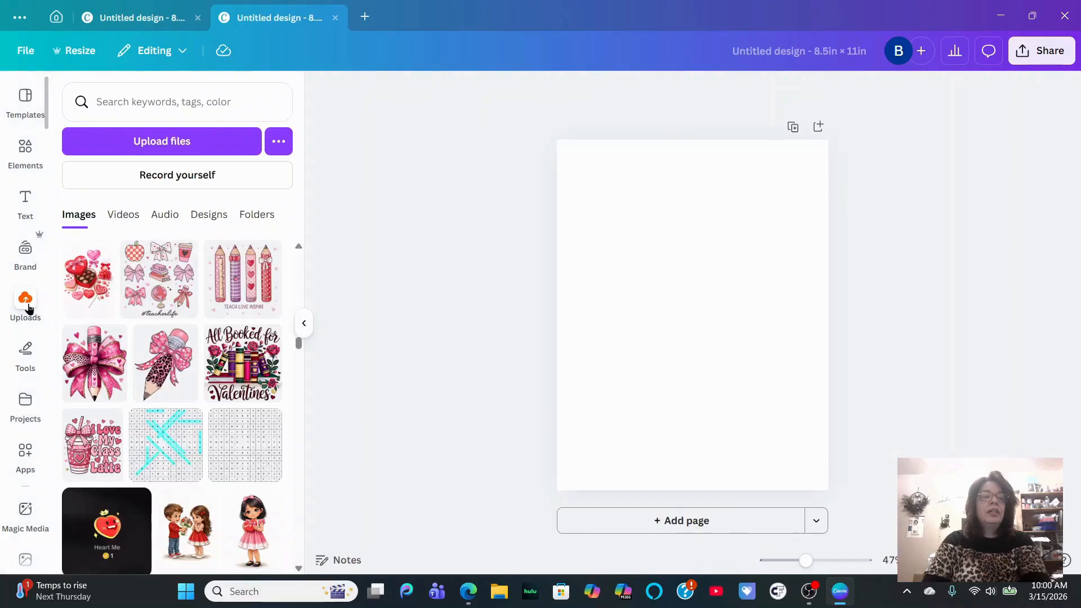
scroll(240, 306, down, 10)
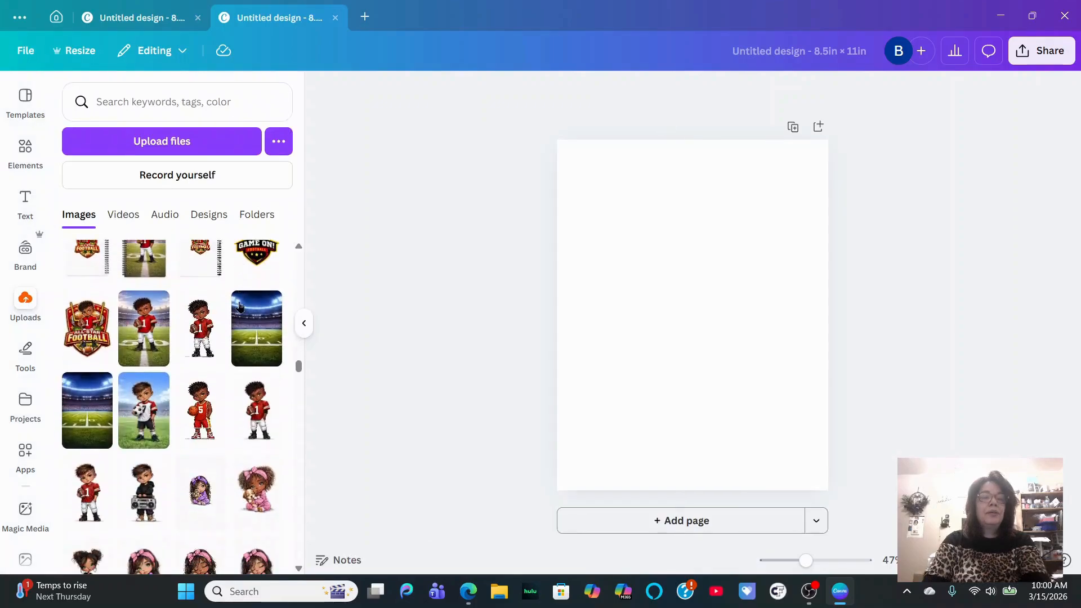
scroll(240, 307, down, 5)
scroll(241, 307, down, 1)
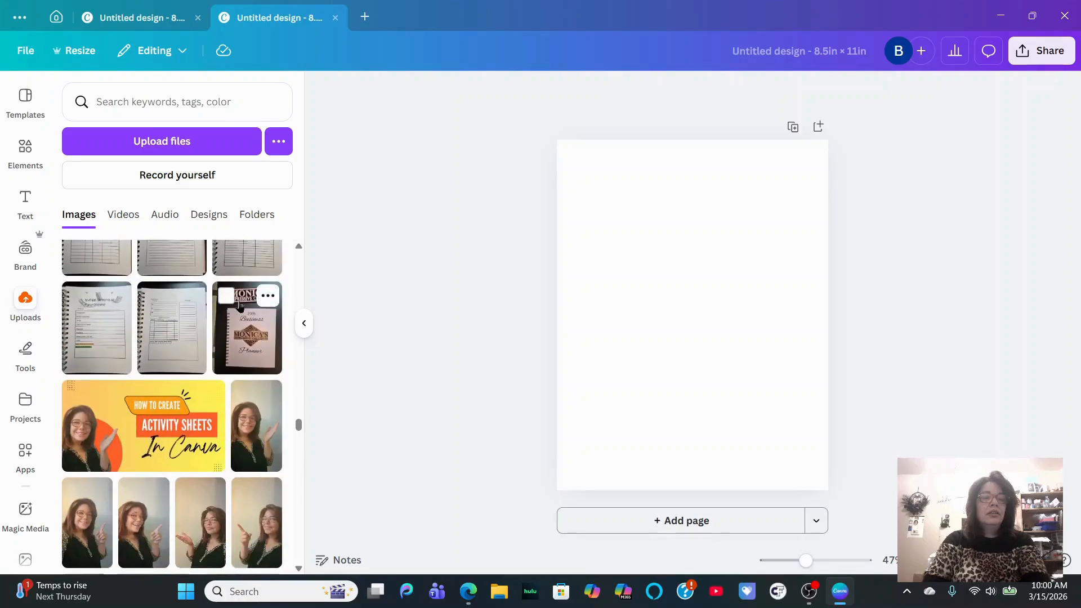
scroll(241, 307, down, 2)
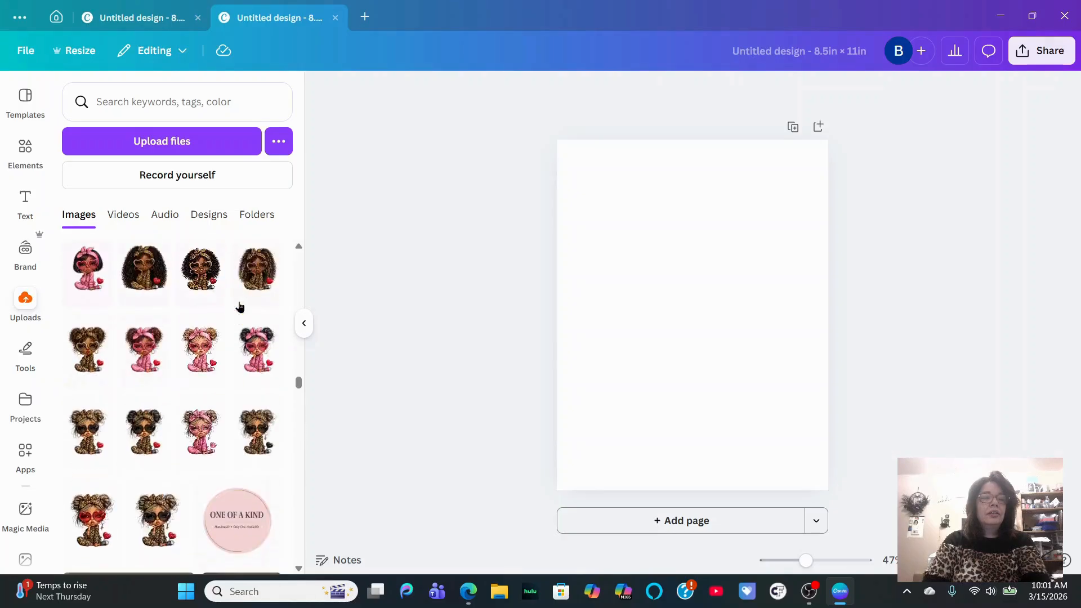
scroll(240, 306, up, 5)
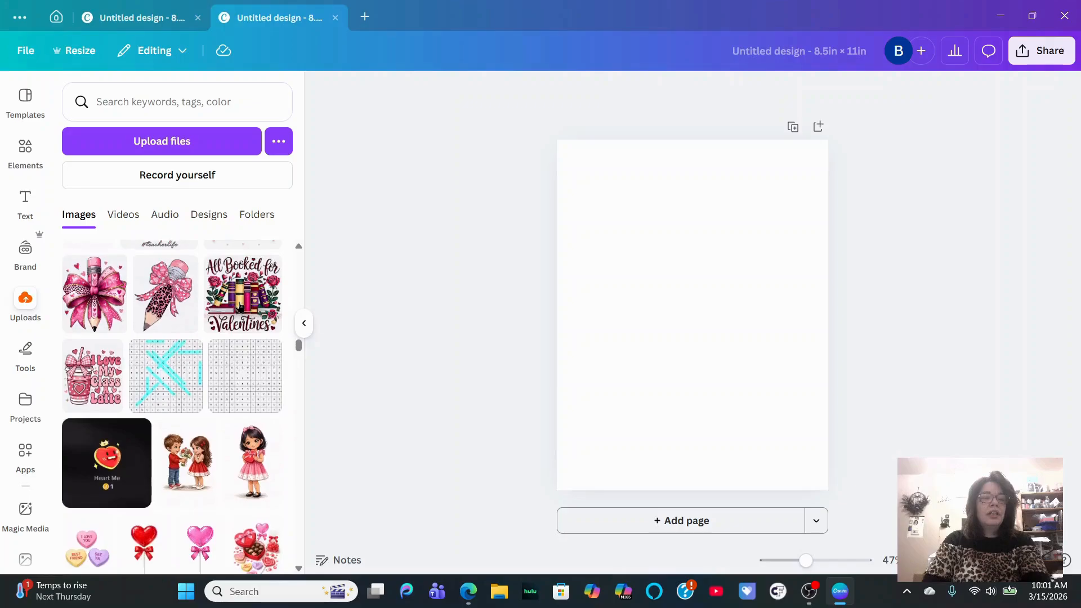
scroll(241, 307, up, 10)
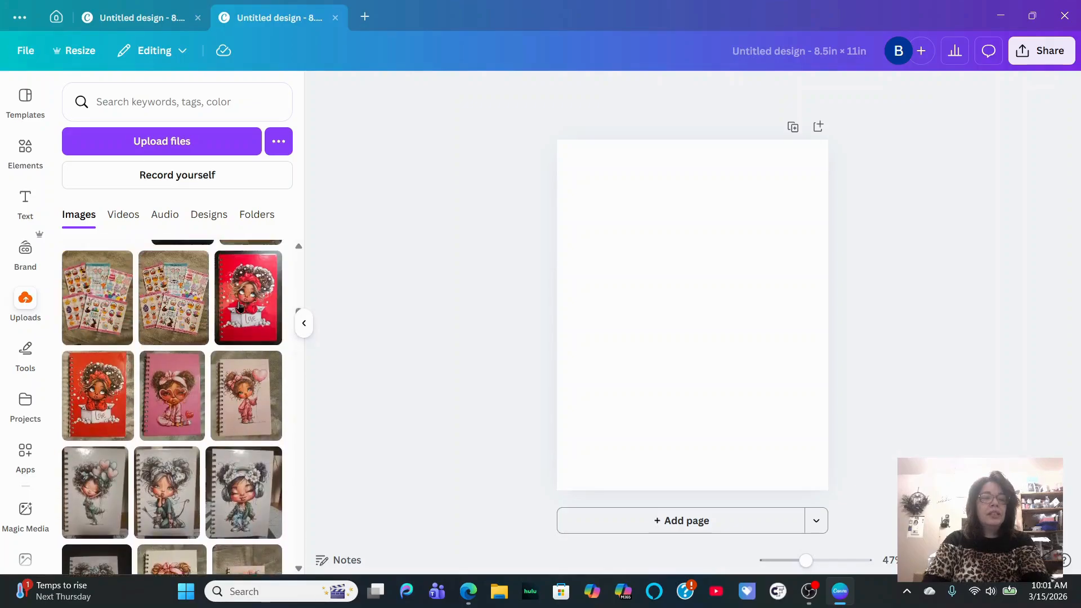
scroll(240, 307, down, 2)
click(228, 280)
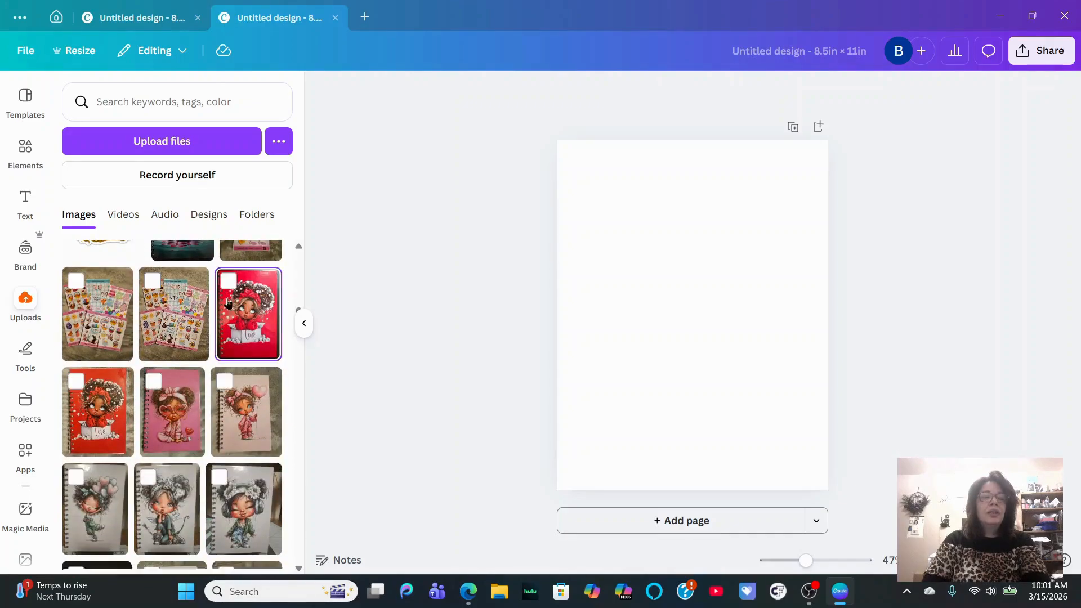
click(75, 383)
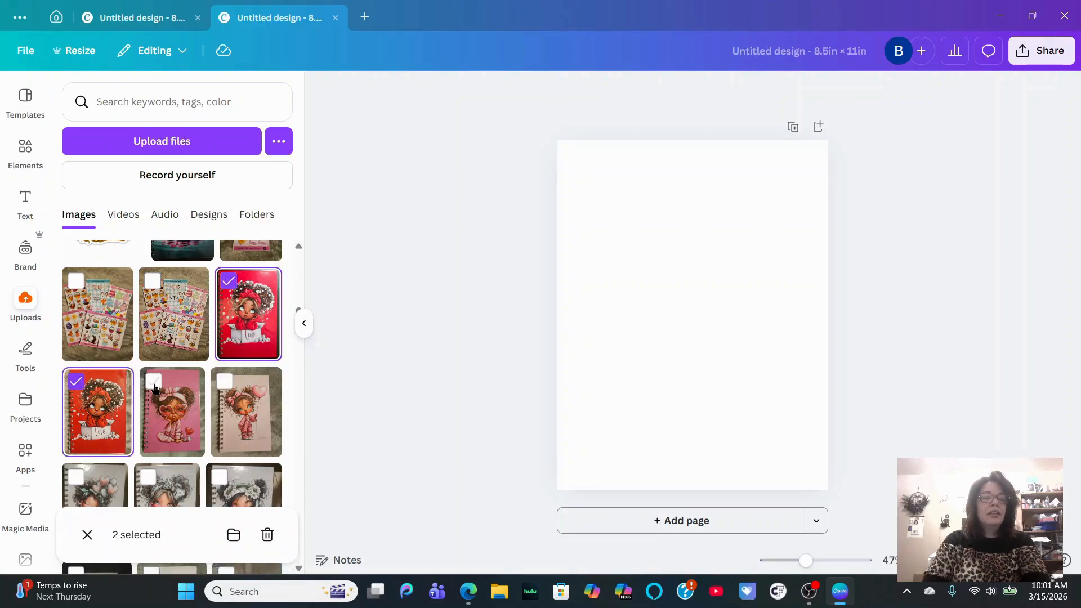
click(154, 385)
click(224, 385)
Add the remaining seven girly journal photos below the pink ones to the selection, stopping before the leprechaun drawing.
scroll(225, 389, down, 1)
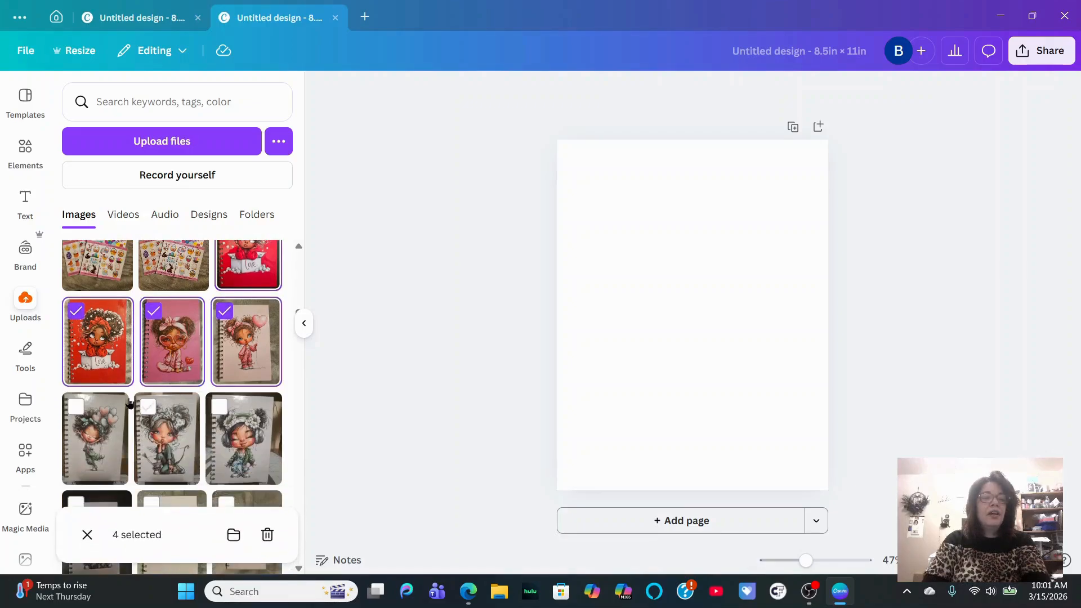
click(82, 406)
click(149, 408)
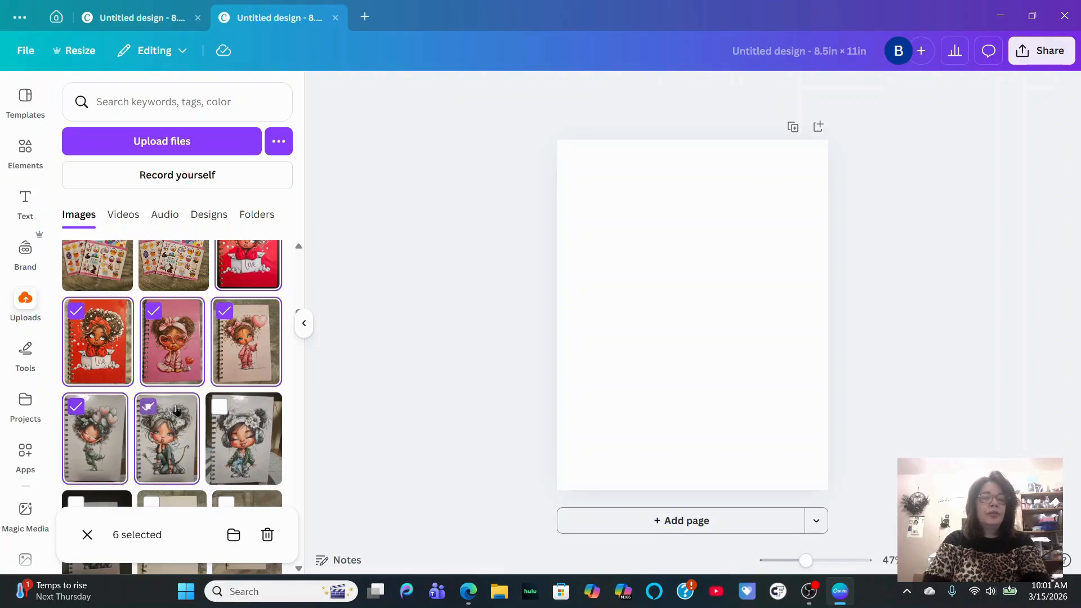
click(219, 407)
scroll(150, 427, down, 1)
click(76, 433)
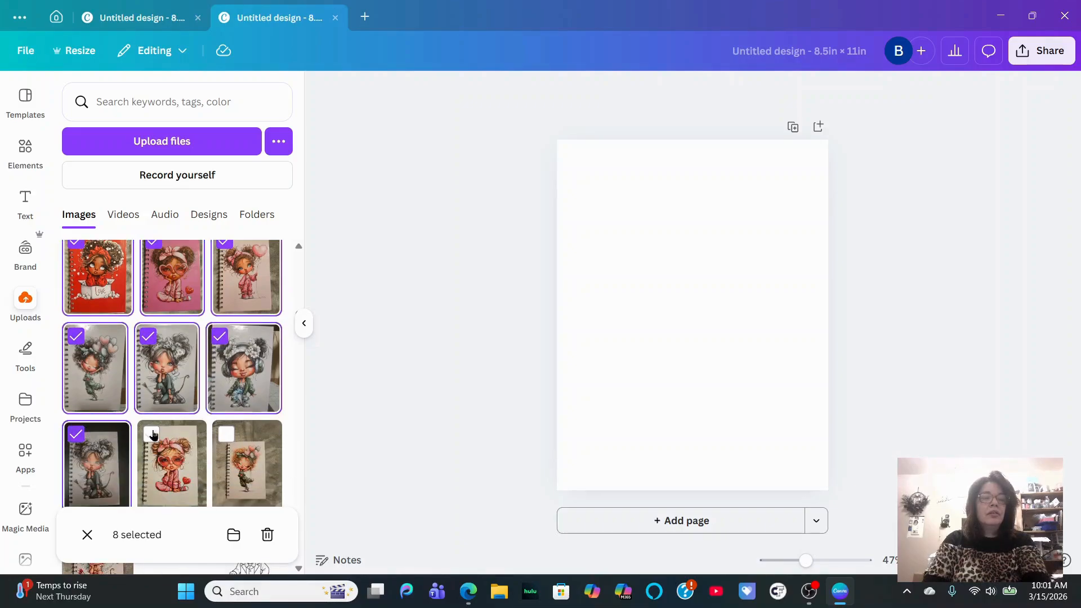
click(149, 434)
click(226, 434)
scroll(225, 428, down, 2)
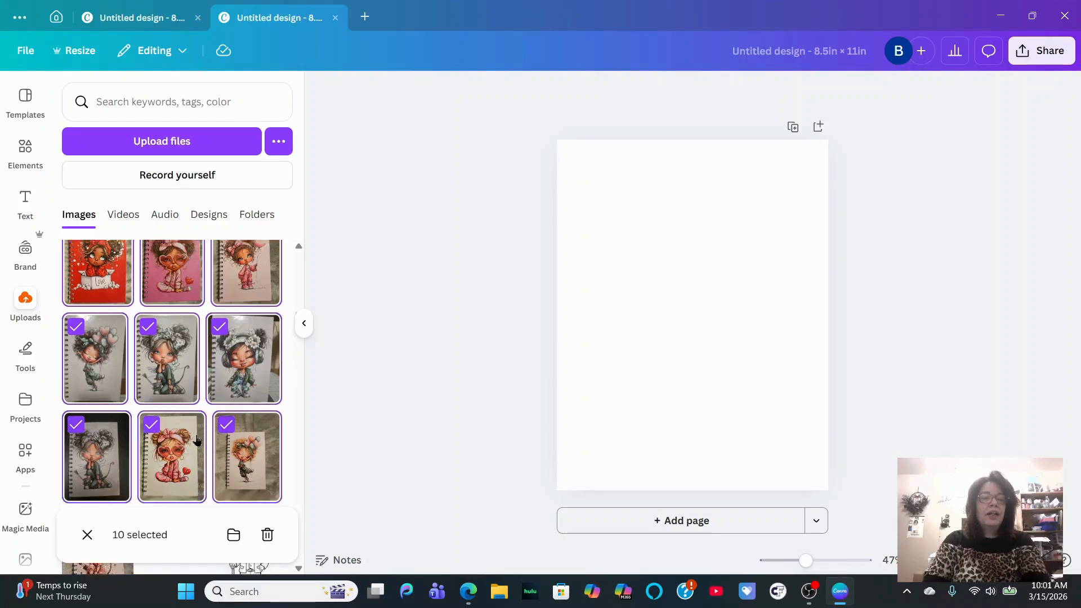
click(74, 394)
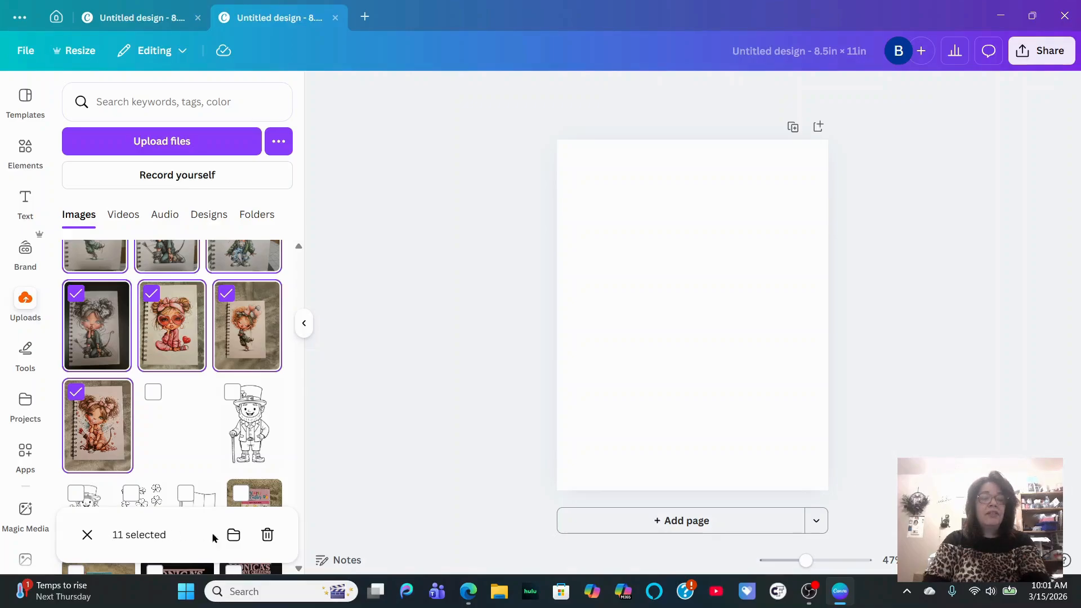
Move the 11 selected journal photos into the "Girly journal images" folder.
click(231, 538)
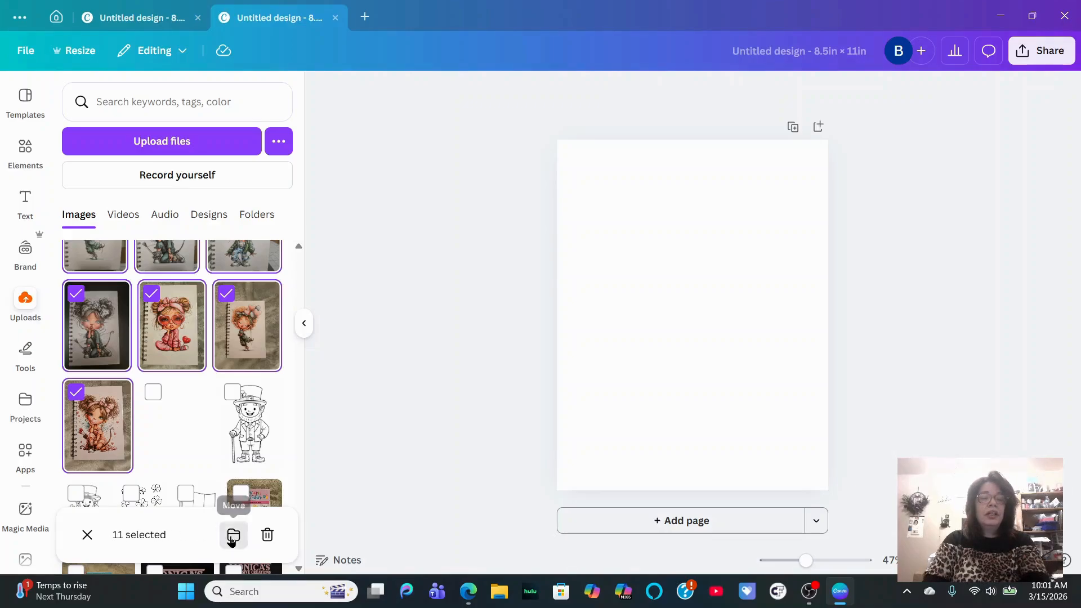
click(479, 245)
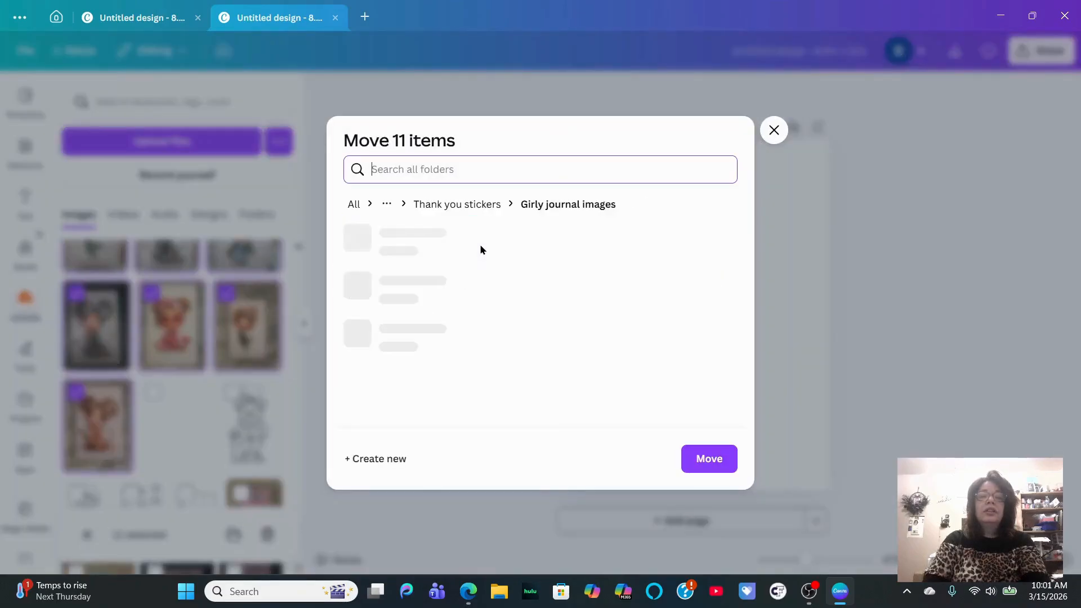
click(713, 457)
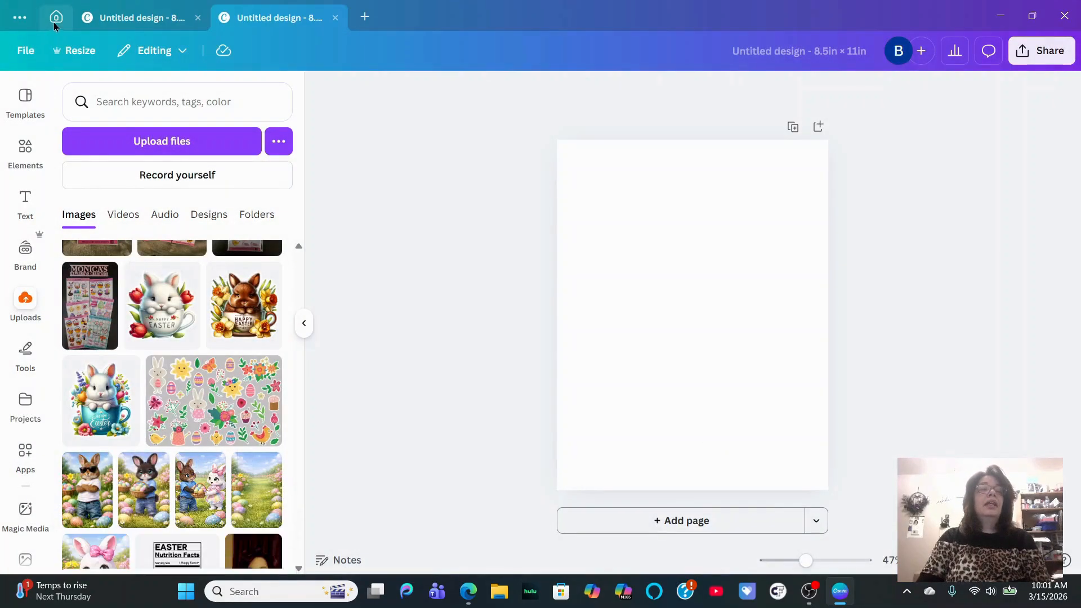
Return to the "Thank you stickers" folder, search it for "girly journals" and look through the "Girly journal images" folder.
click(54, 23)
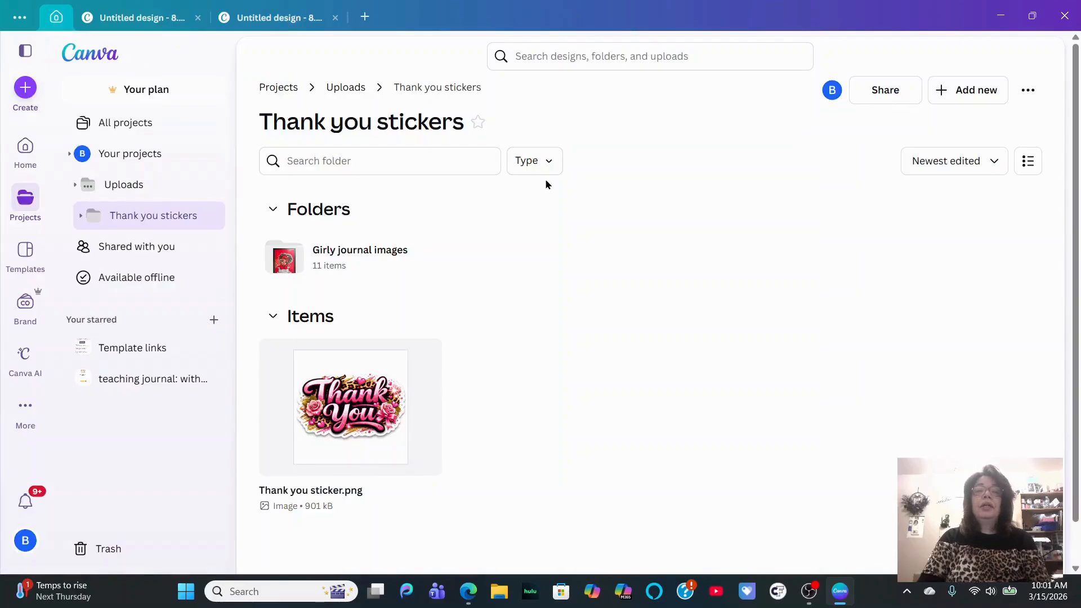
click(387, 158)
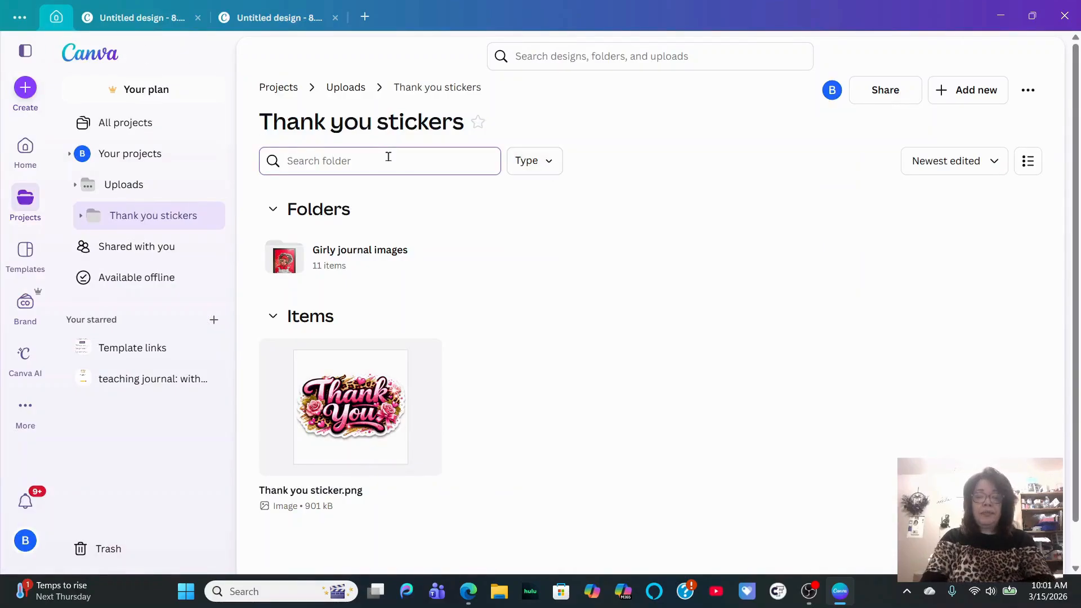
text(girly)
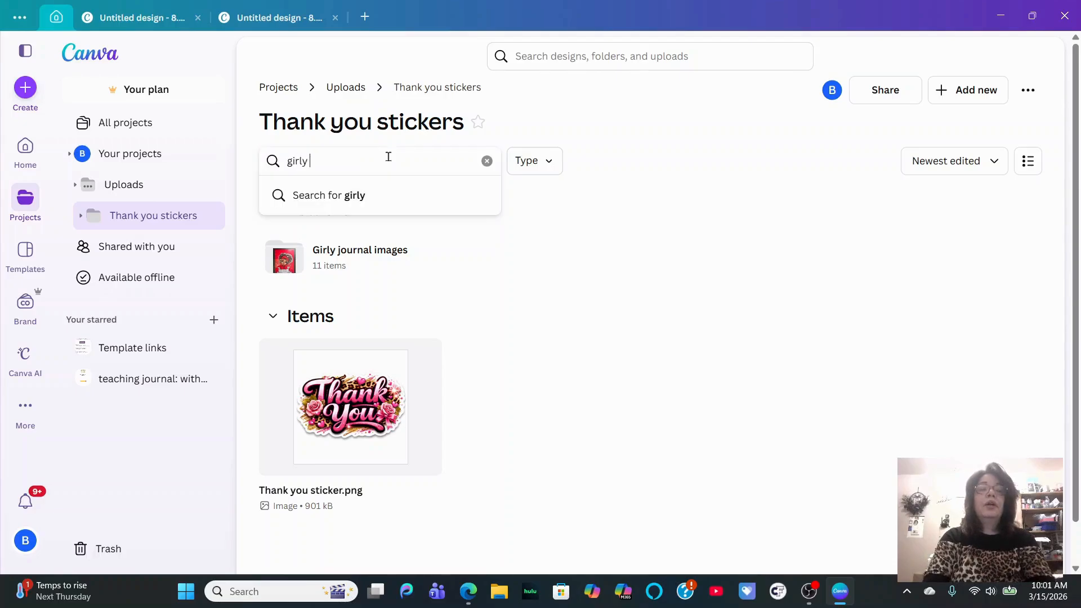
text( journals)
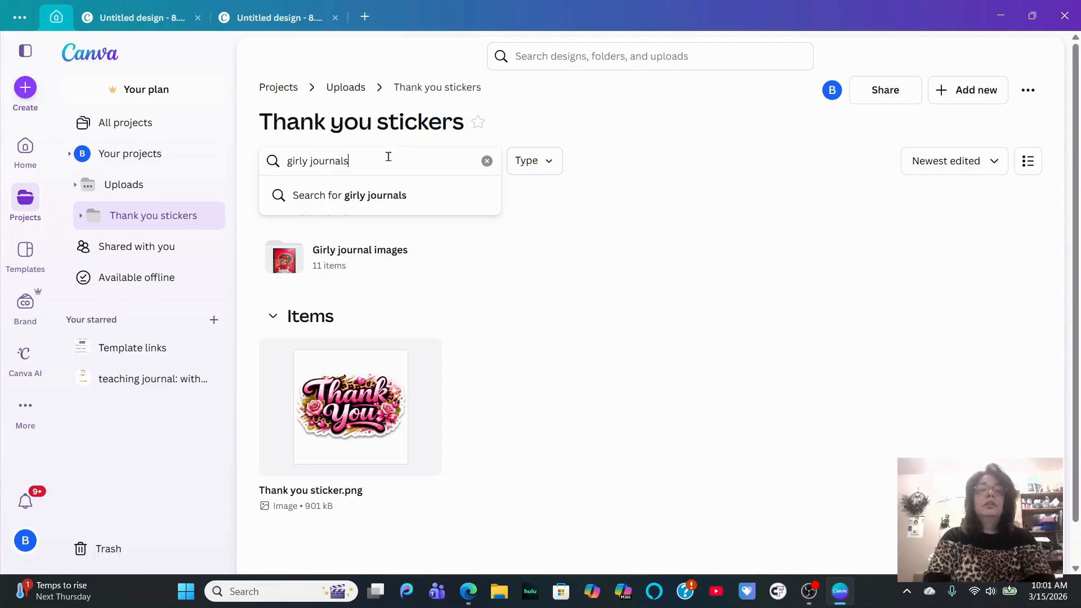
key(Return)
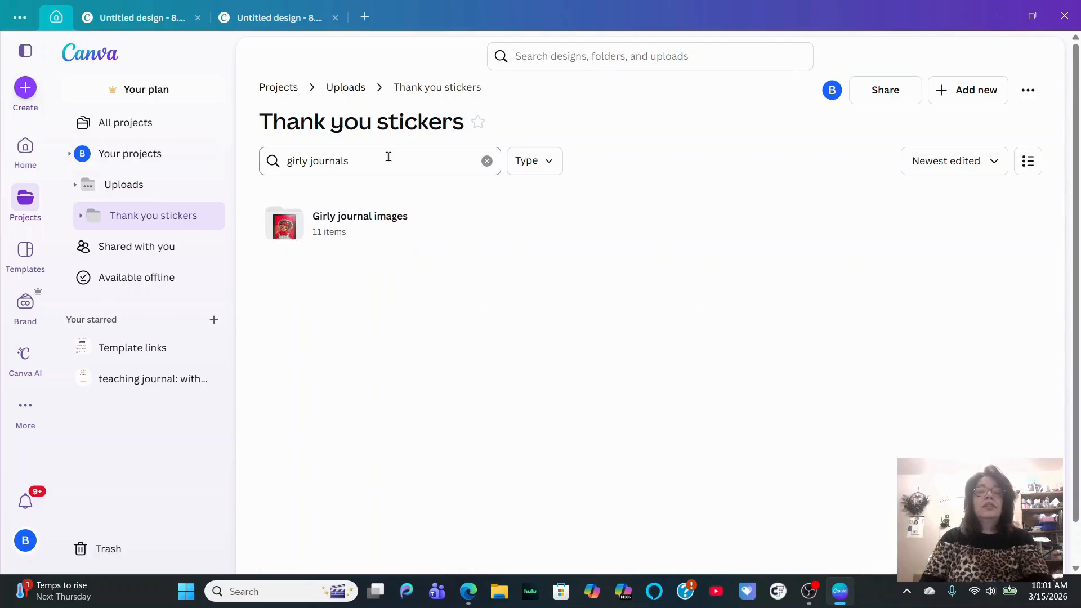
click(365, 234)
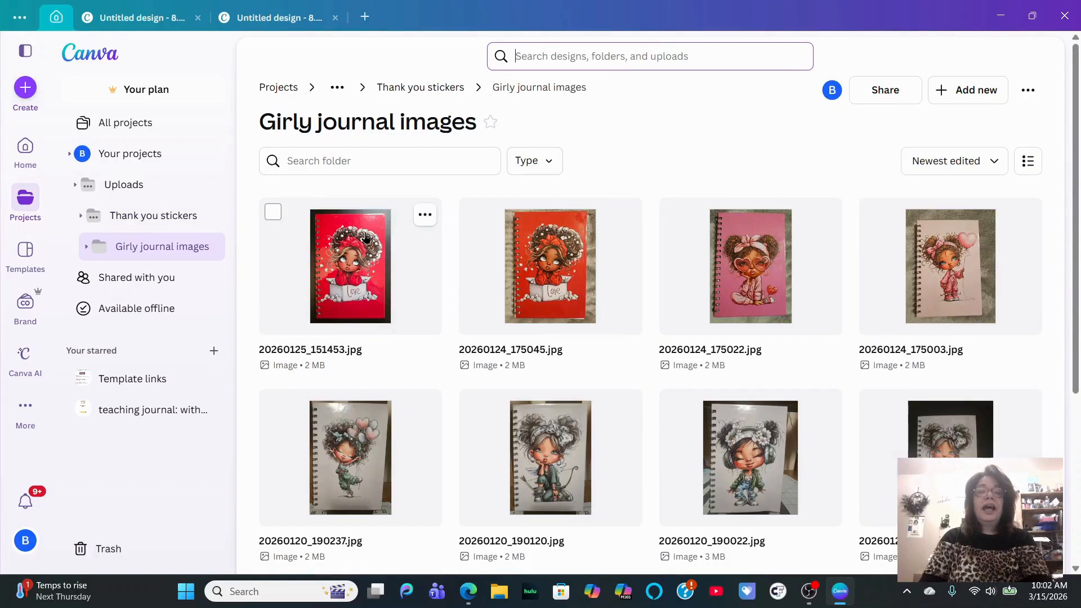
scroll(754, 366, down, 5)
scroll(739, 396, up, 5)
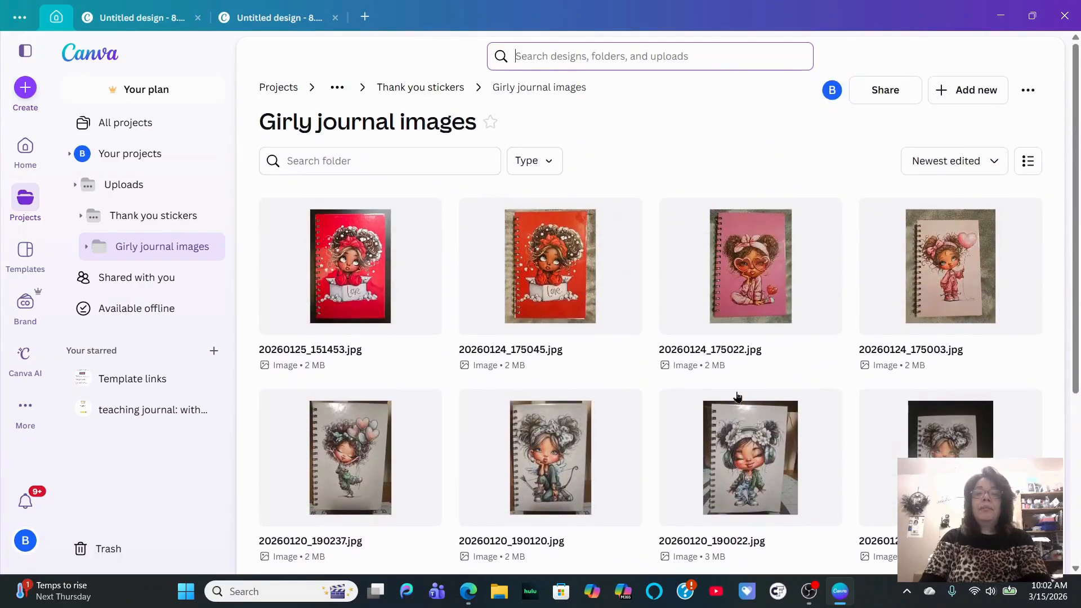
Open the red "Love" journal photo 20260124_175045.jpg in the editor and remove its background.
click(540, 294)
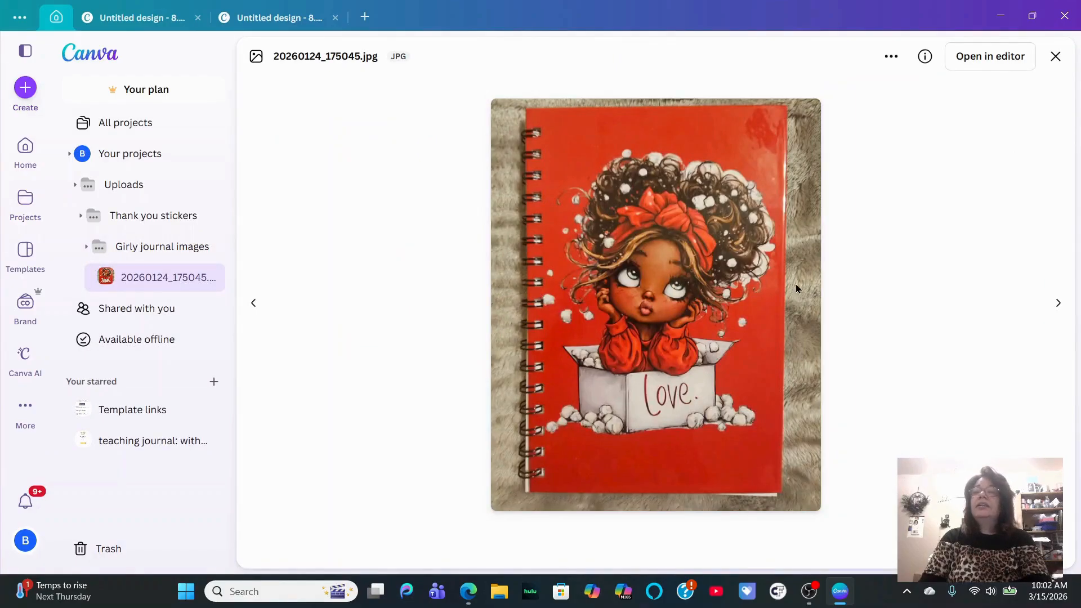
click(979, 60)
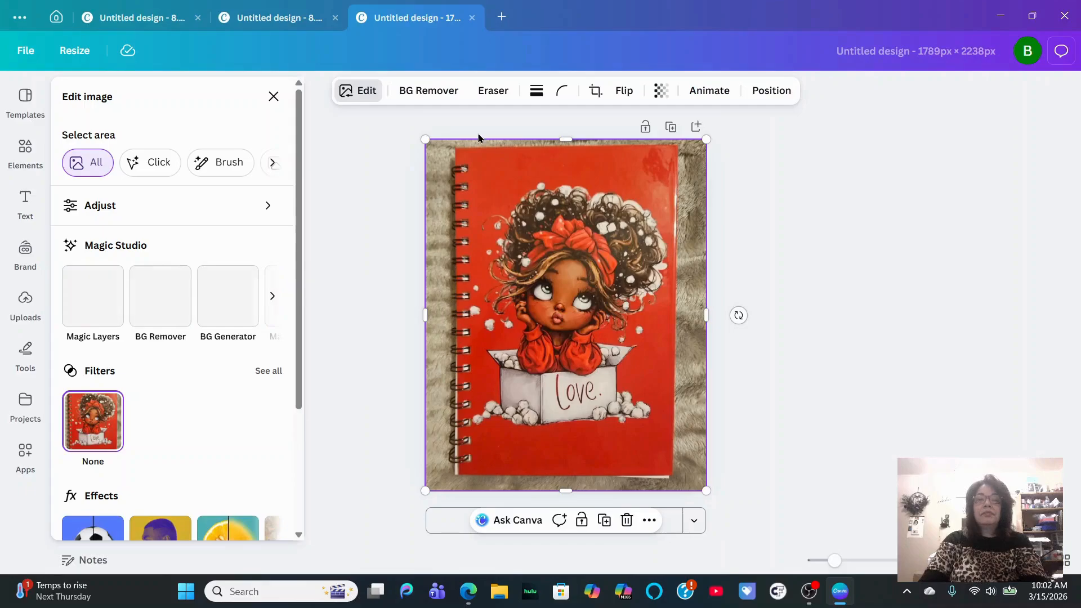
click(433, 93)
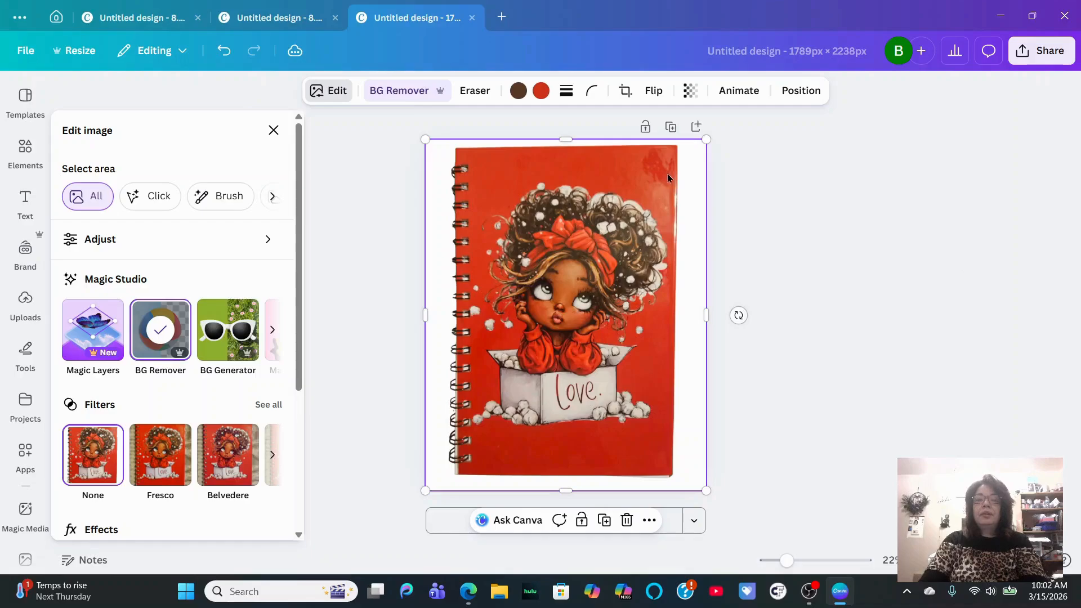
Scale the journal photo down to about 1,610 × 2,014 px and center it on the page.
drag(706, 141, 678, 175)
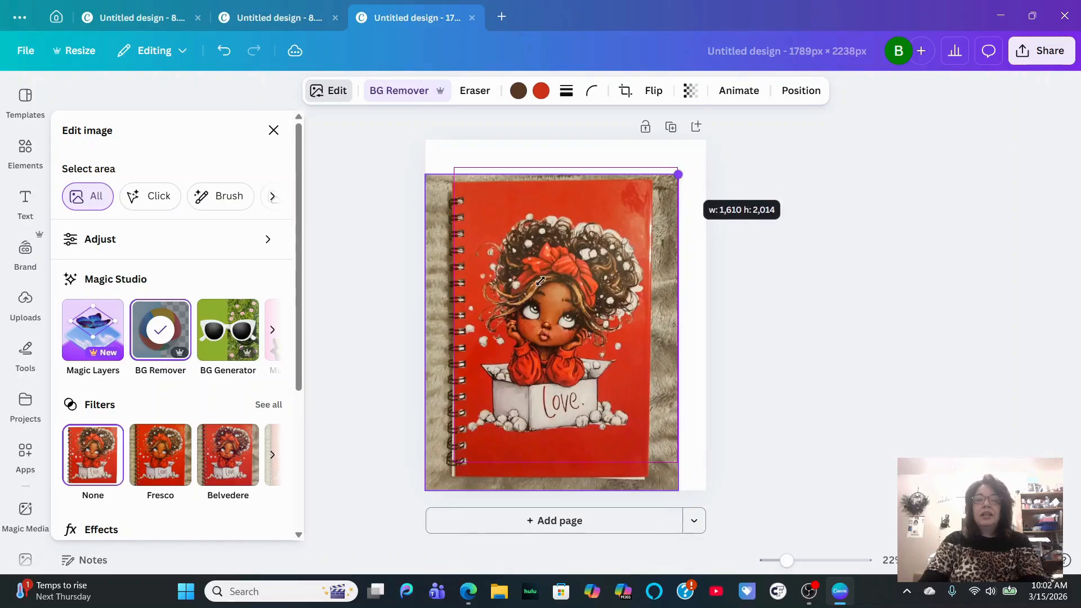
drag(563, 265, 585, 249)
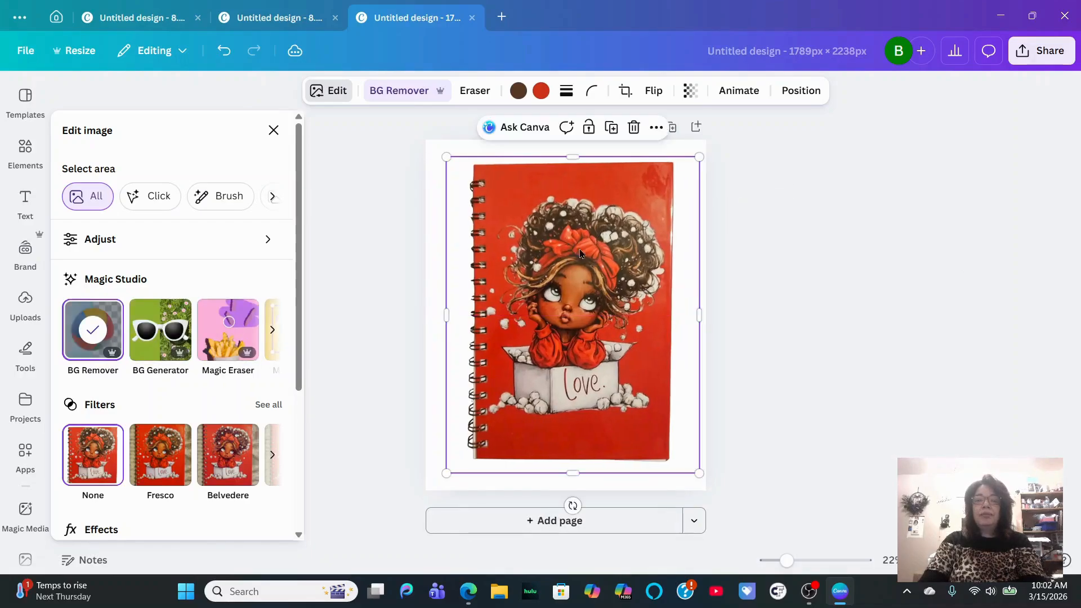
click(801, 259)
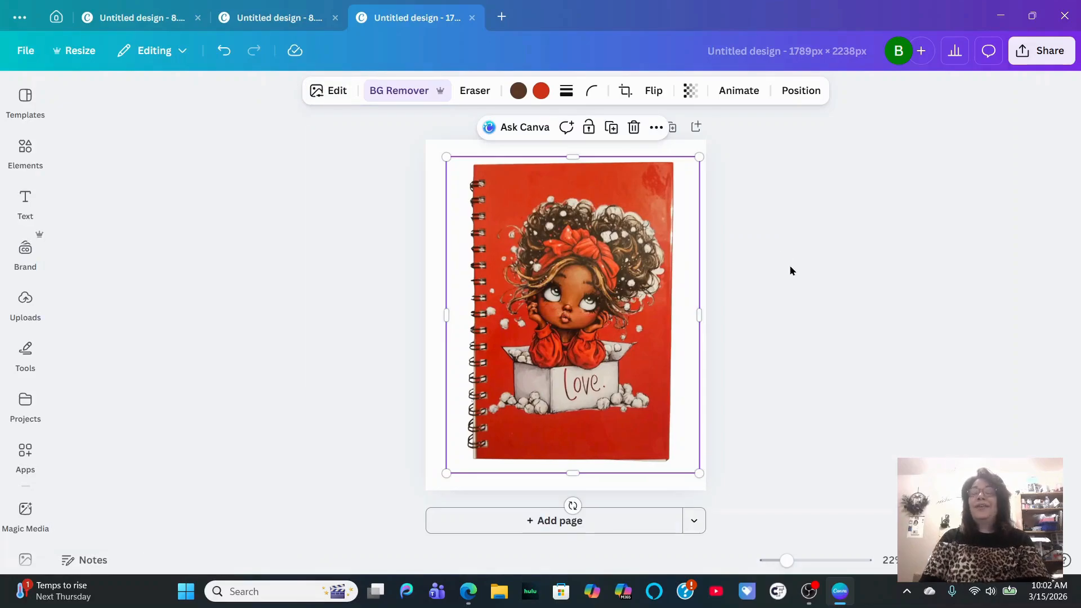